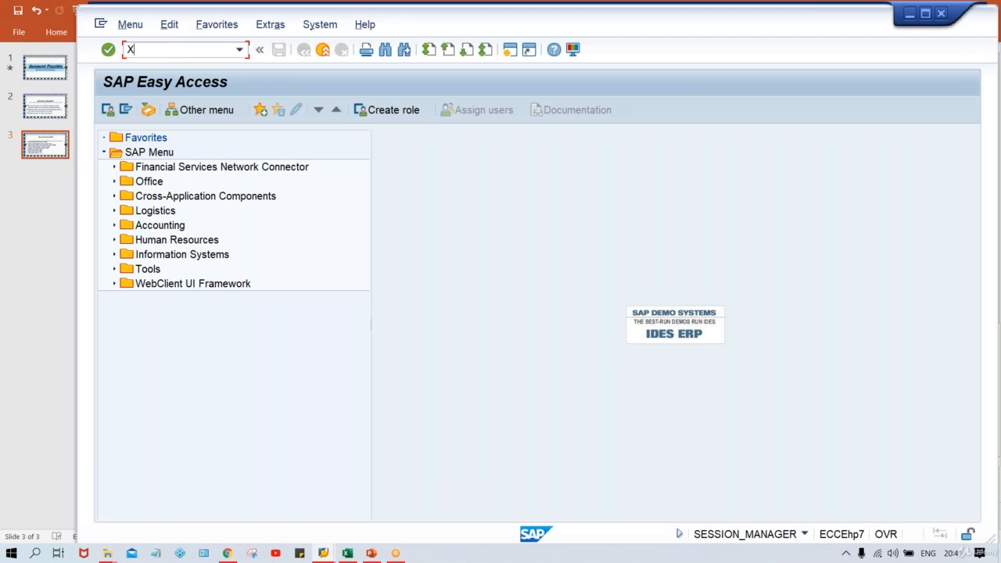
- Start XK01 for company code TM00 with account group TM00, leaving Vendor blank
key("Return")
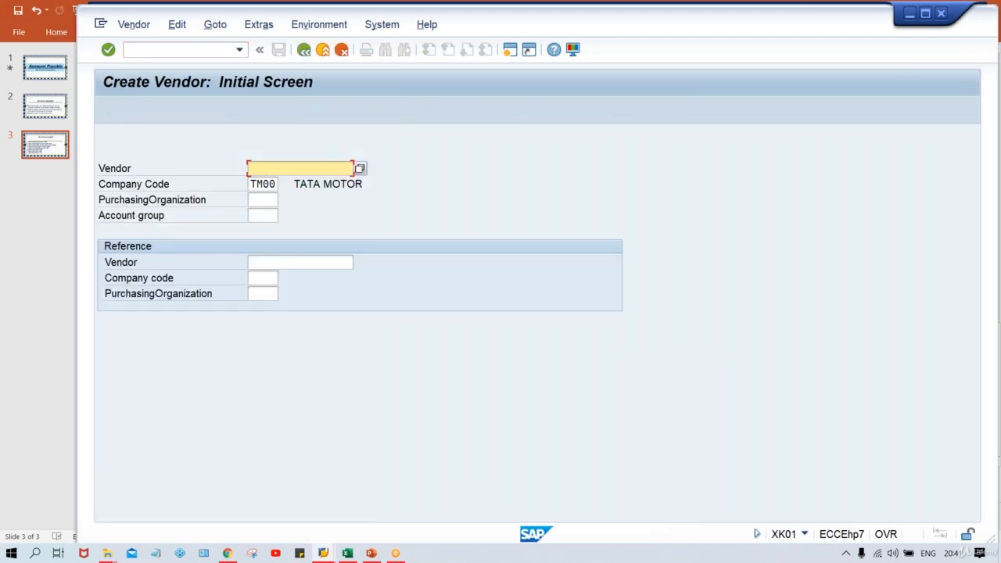
left_click(263, 183)
left_click(264, 215)
type("TM00")
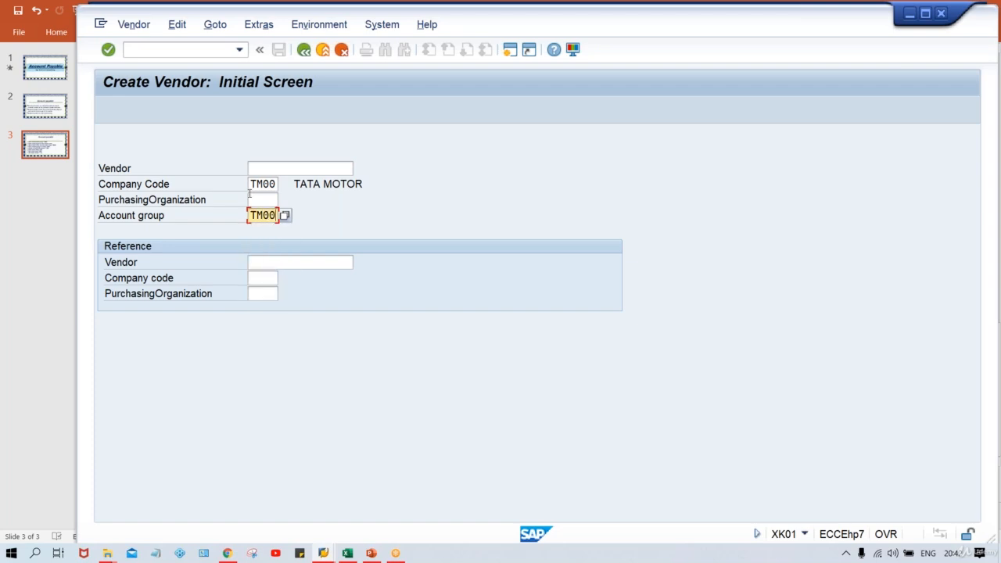
left_click(266, 199)
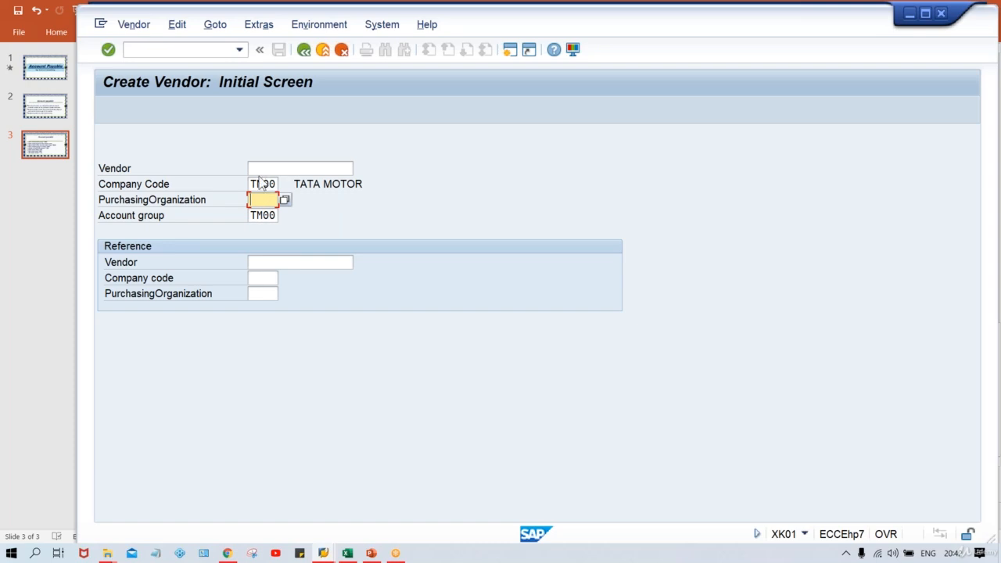
left_click(255, 214)
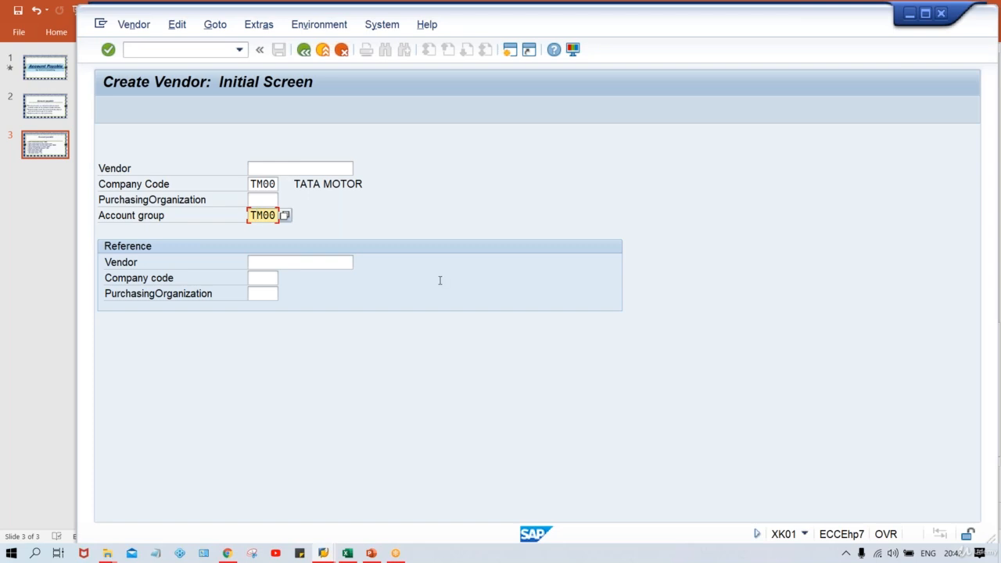
left_click(315, 170)
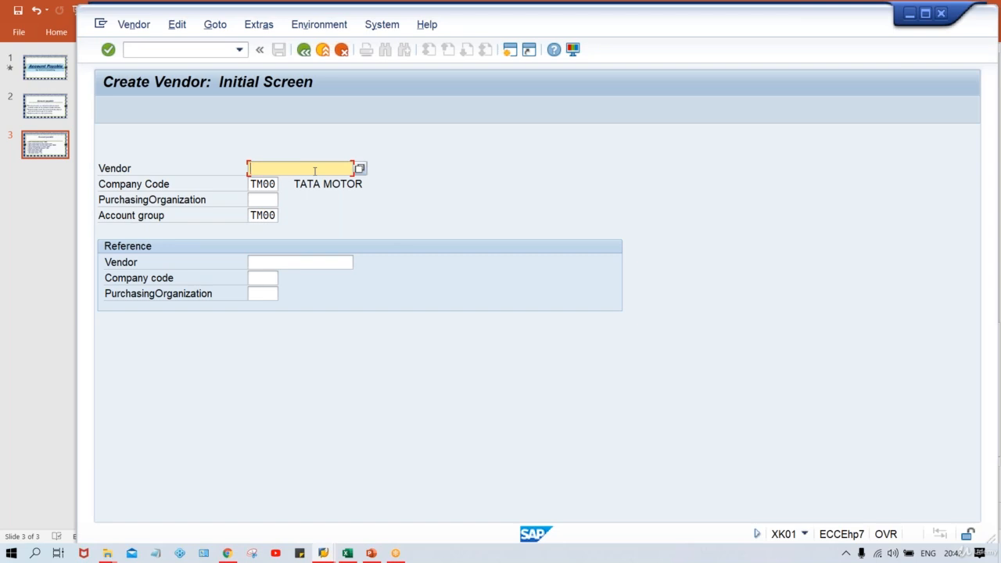
- On the Address screen, fill Name with TEST VENDOR_TM00 from the input history
key("Return")
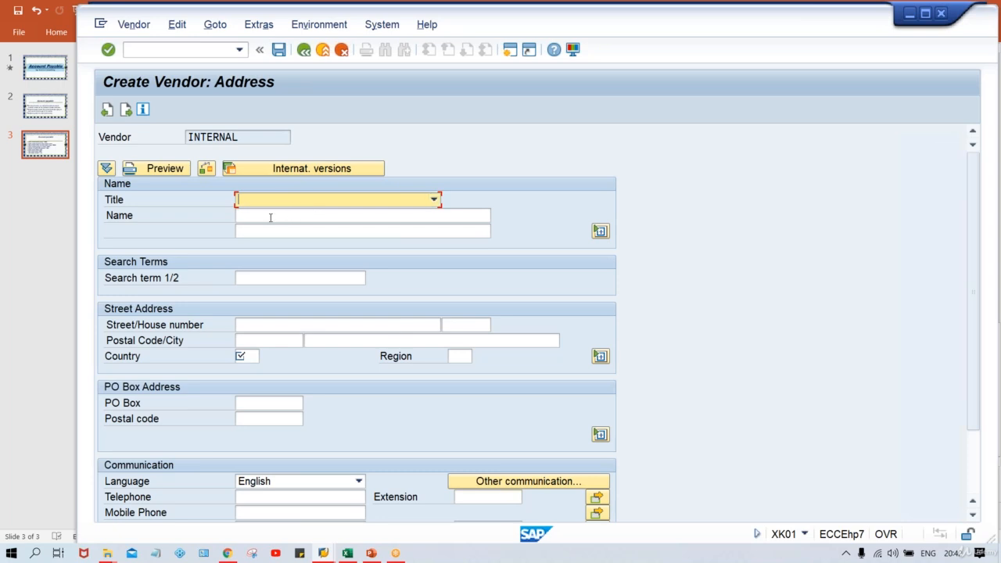
left_click(270, 217)
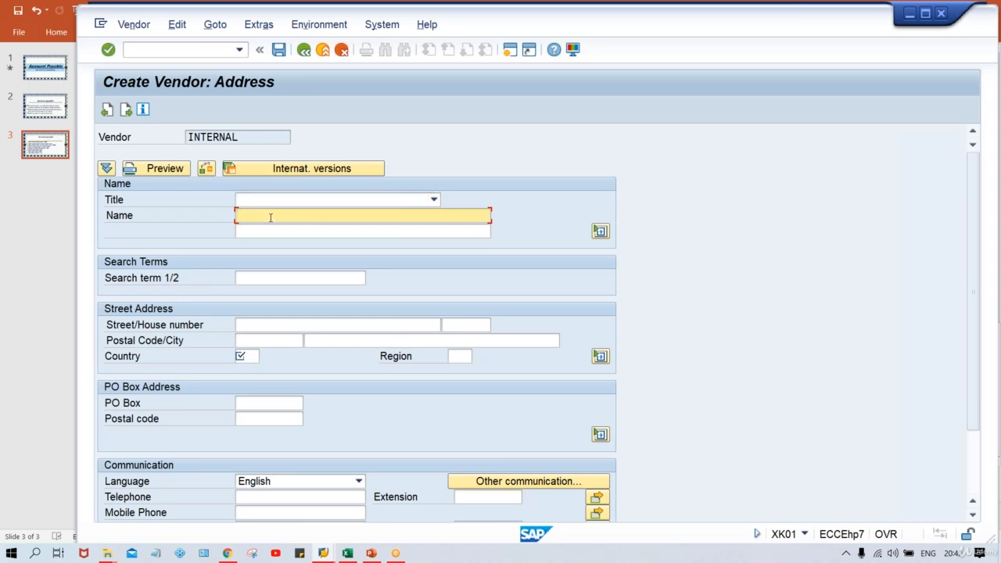
type("TEST")
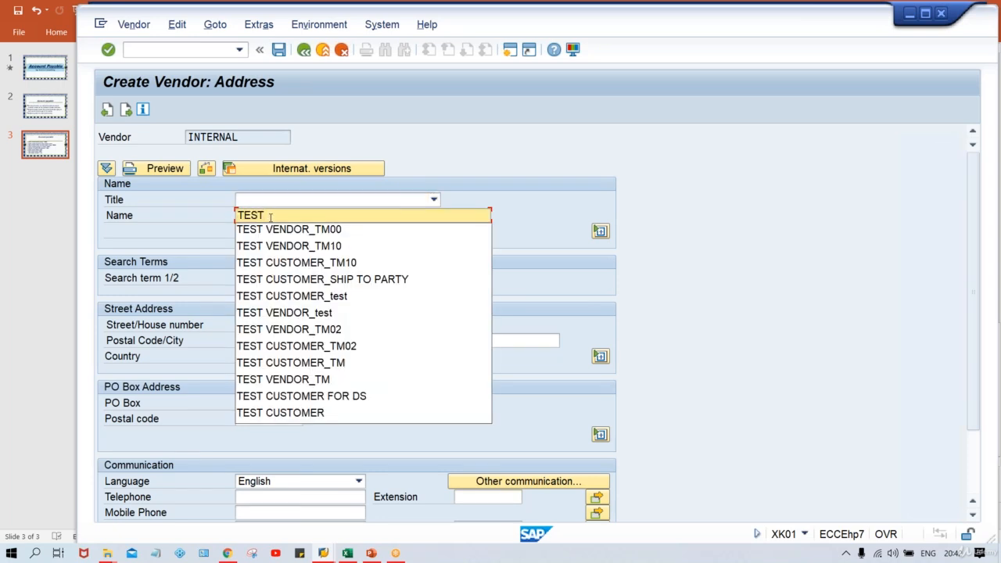
key("Down")
key("Return")
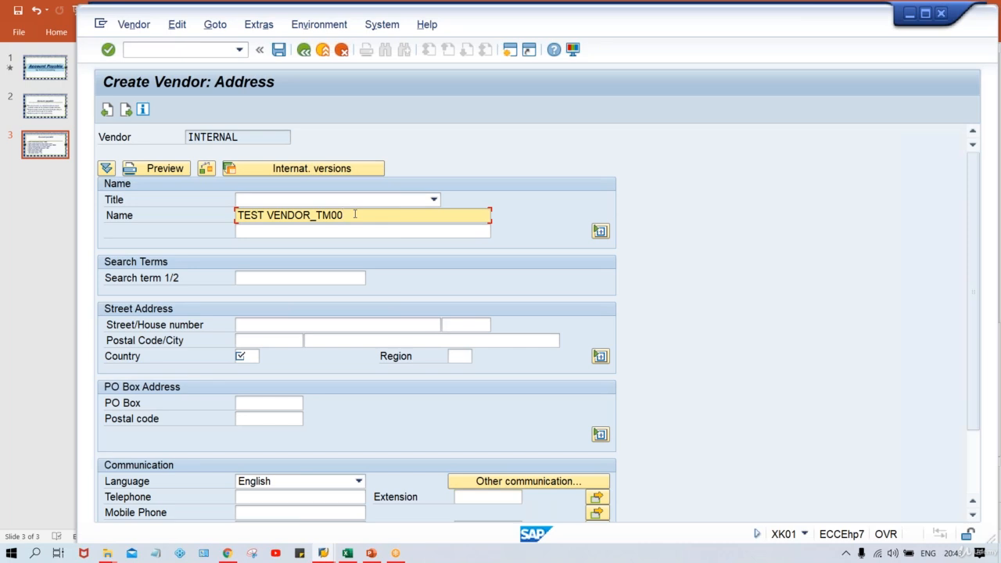
left_click(266, 324)
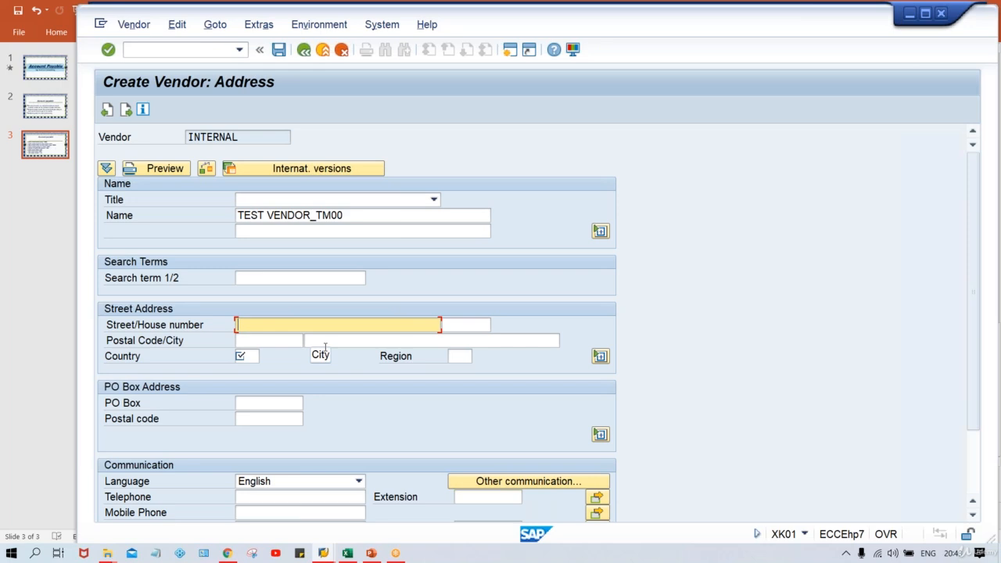
left_click(264, 339)
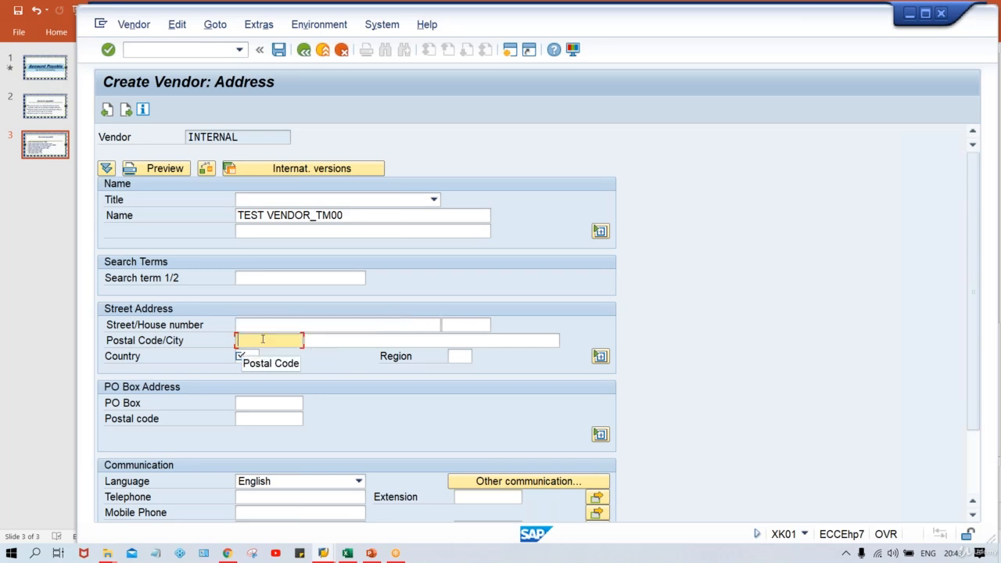
left_click(355, 340)
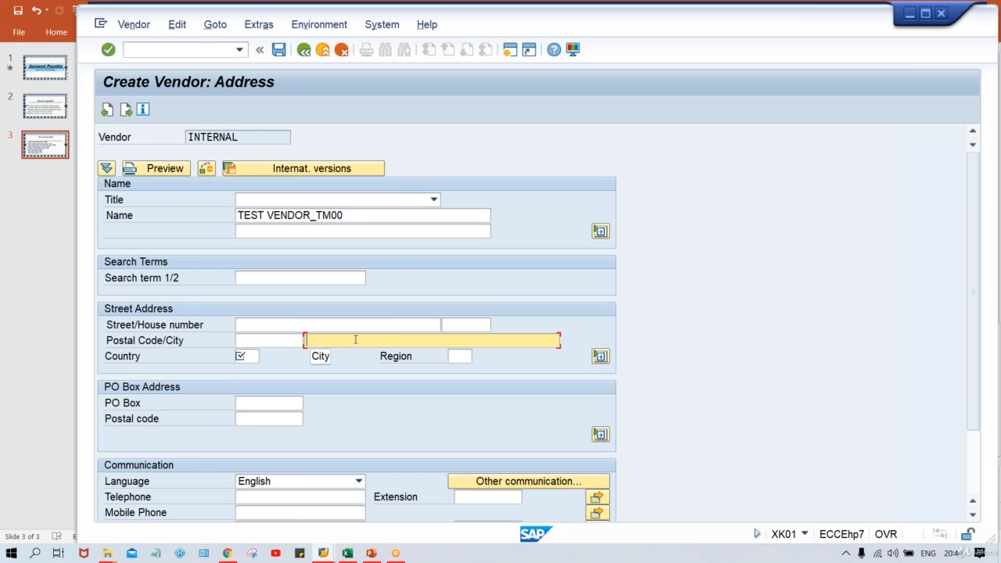
left_click(251, 326)
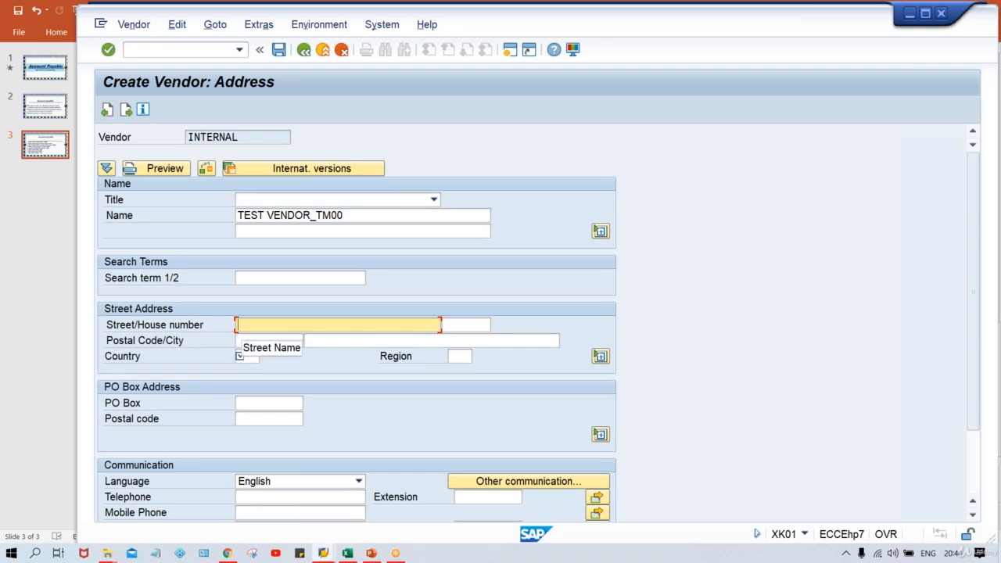
- Enter street TEST STREET, postal code 123456 and city NEW DELHI
type("TES")
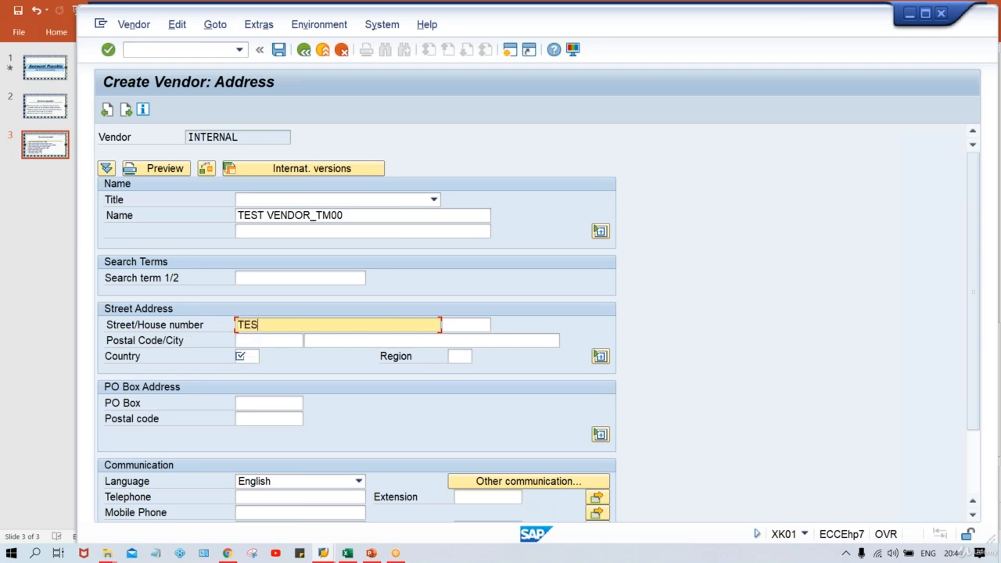
type("T STREET")
key("Tab")
key("Tab")
key("Down")
key("Down")
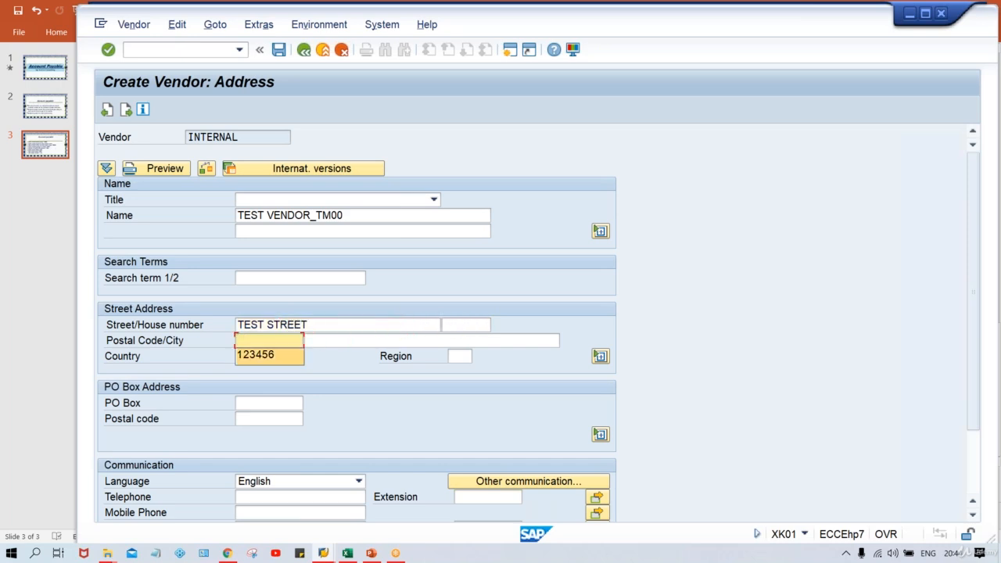
key("Return")
key("Tab")
key("Down")
key("Down")
key("Return")
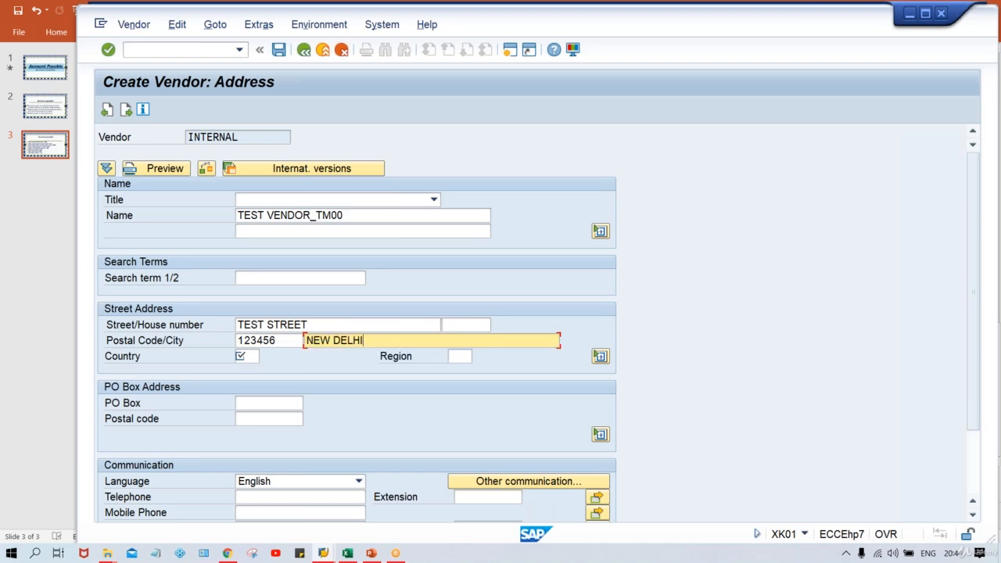
- Set country IN from the history and type 01 in Region
key("Tab")
key("Tab")
key("shift+Tab")
key("Down")
key("Down")
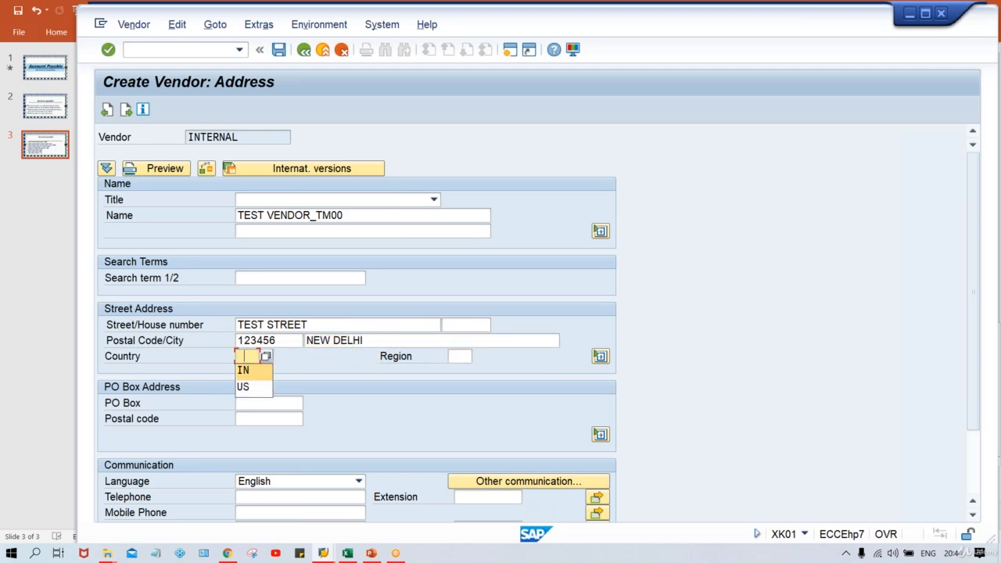
key("Return")
key("Tab")
key("Tab")
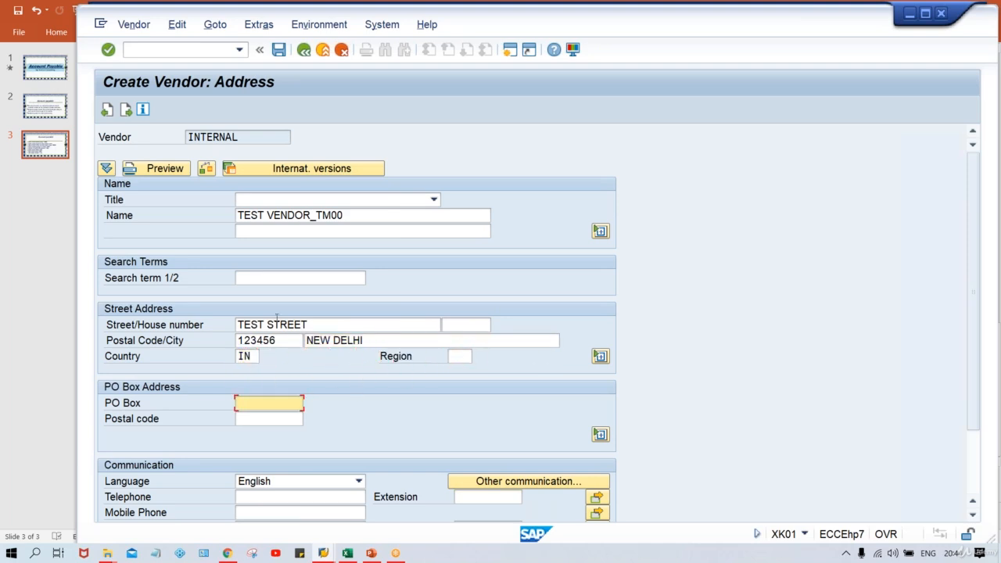
left_click(463, 356)
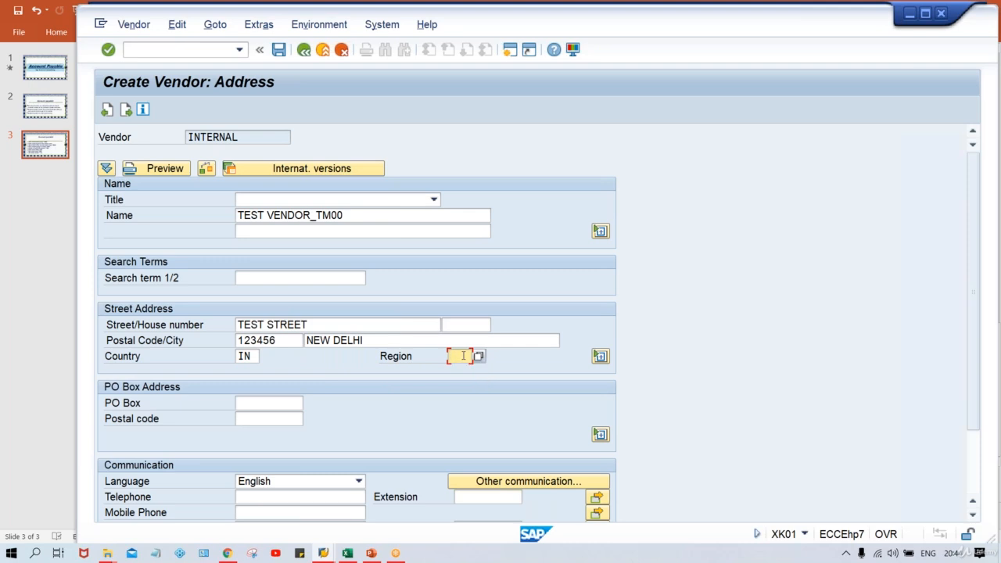
type("01")
- Choose Delhi, region 30, from the region list for India
left_click(479, 358)
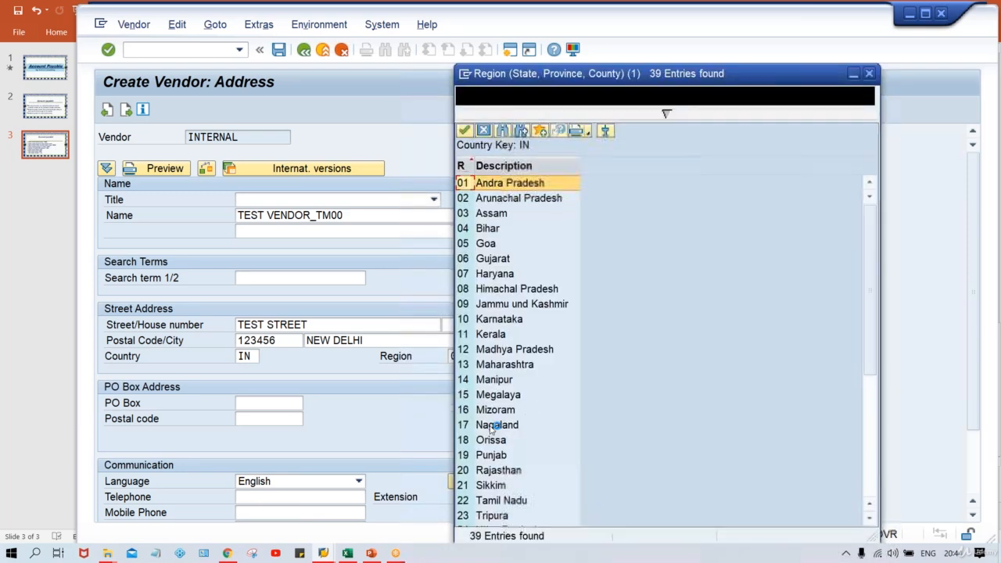
left_click(488, 502)
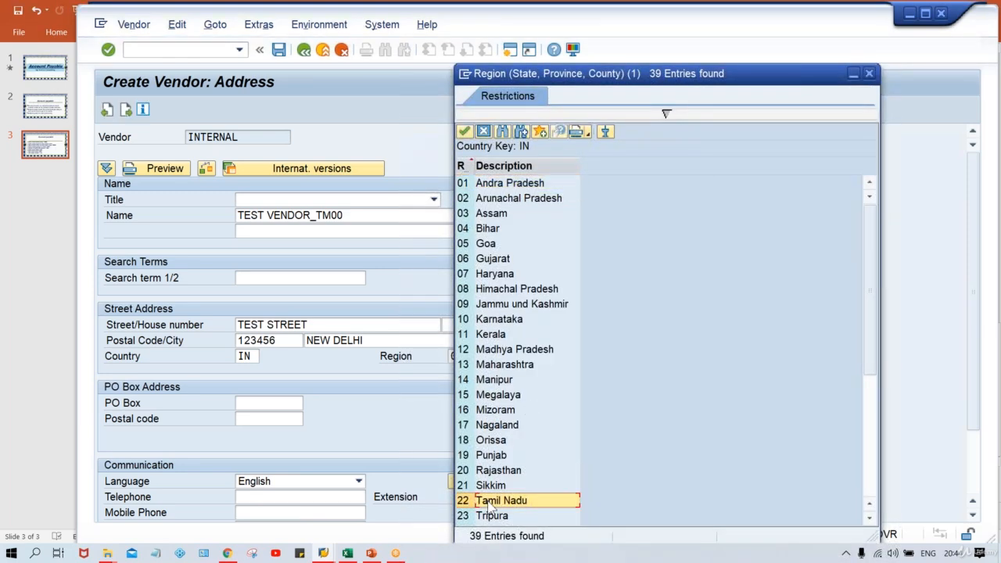
key("Down")
key("Down")
key("Down")
key("Down")
key("Down")
key("Down")
key("Down")
key("Down")
key("Down")
key("Down")
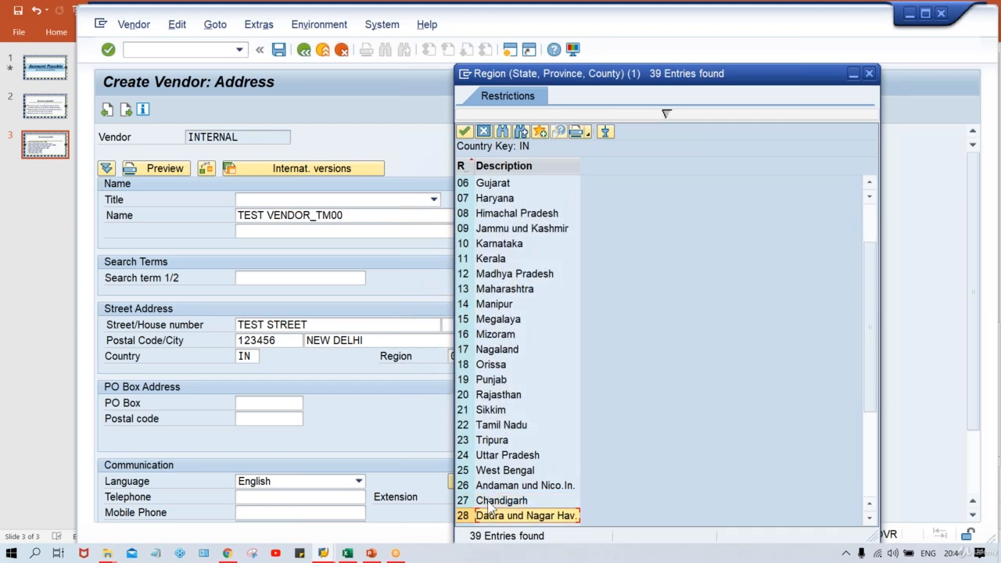
key("Up")
key("Up")
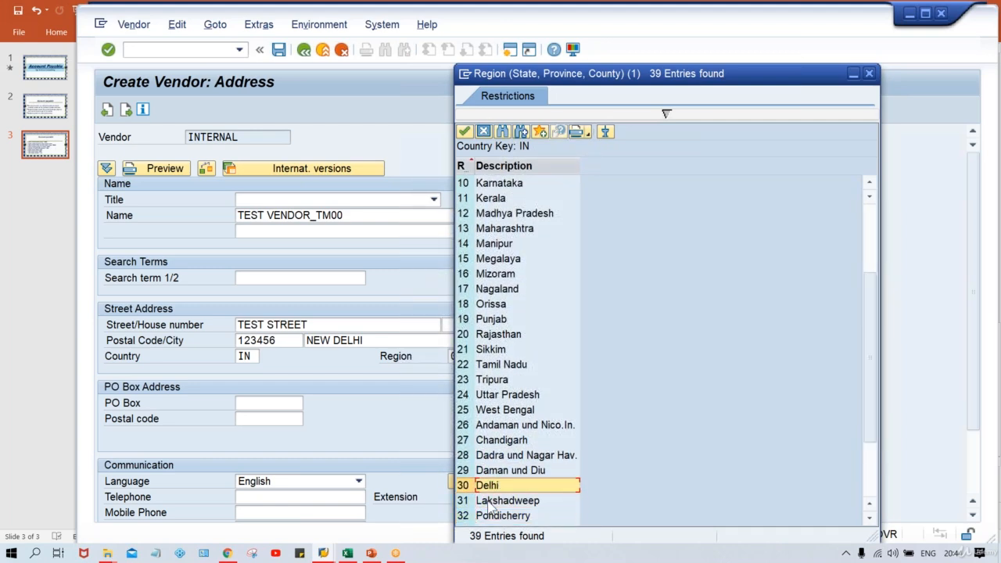
key("Return")
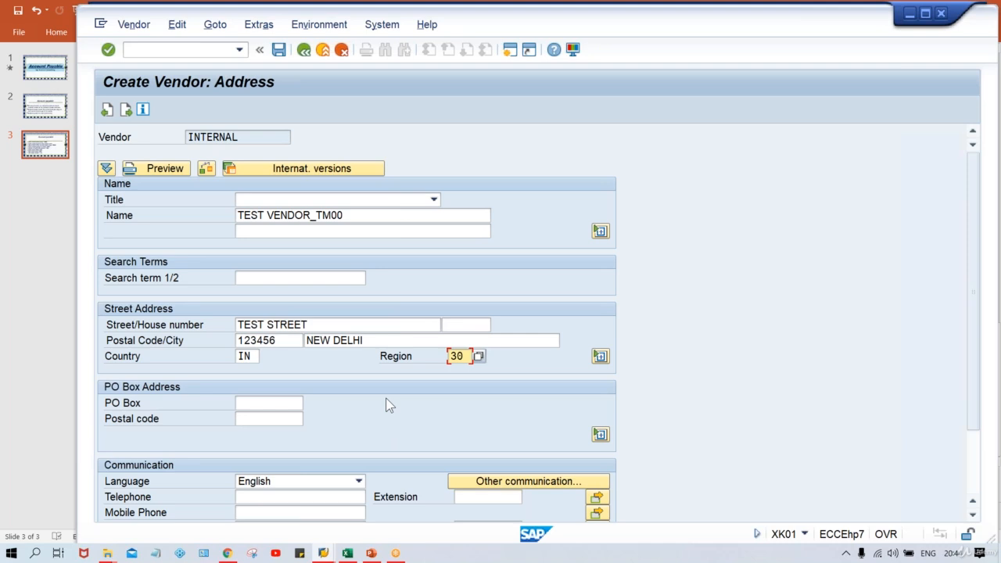
- Fill PO Box with 12233 and continue to the Control screen
left_click(261, 405)
key("space")
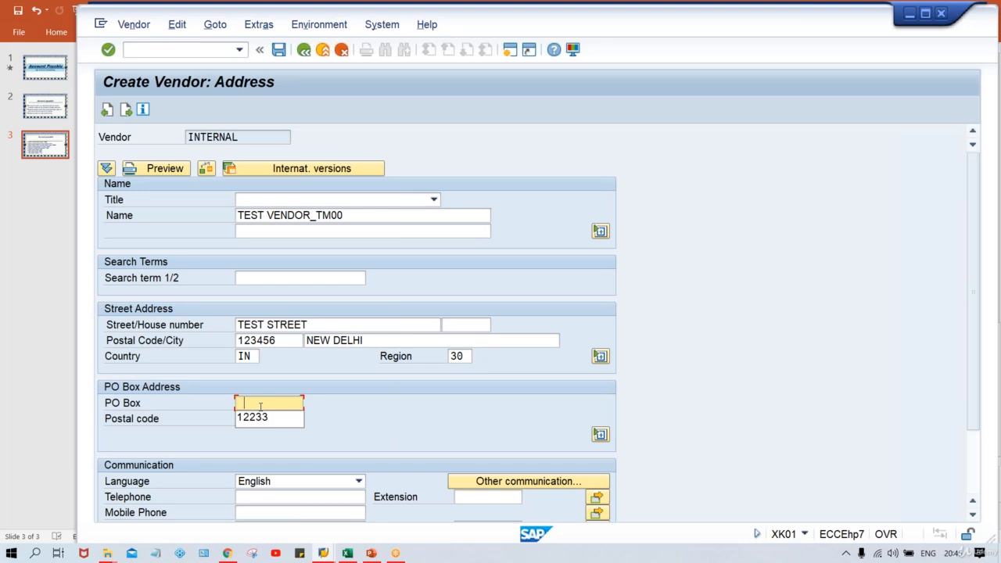
key("Down")
key("Return")
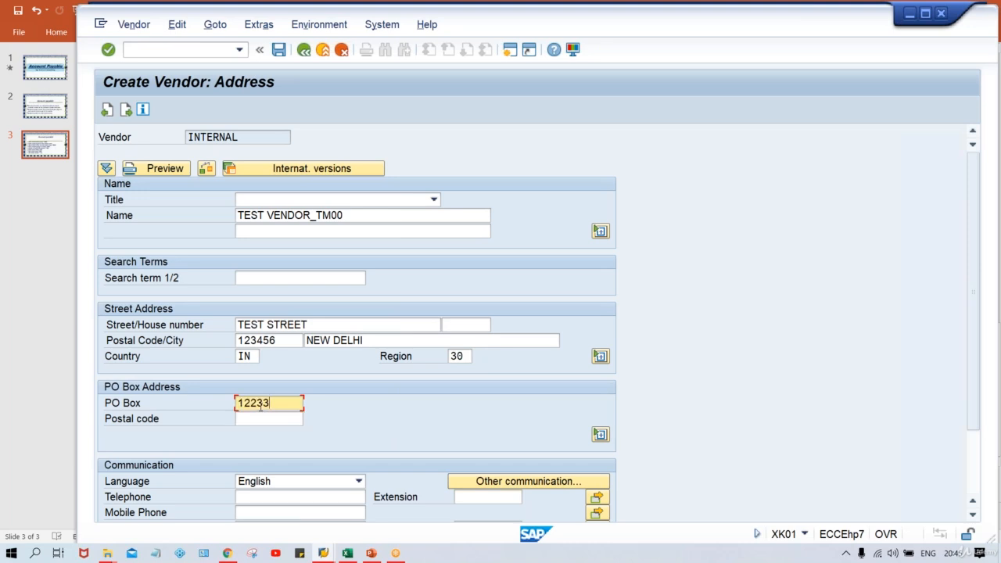
key("Return")
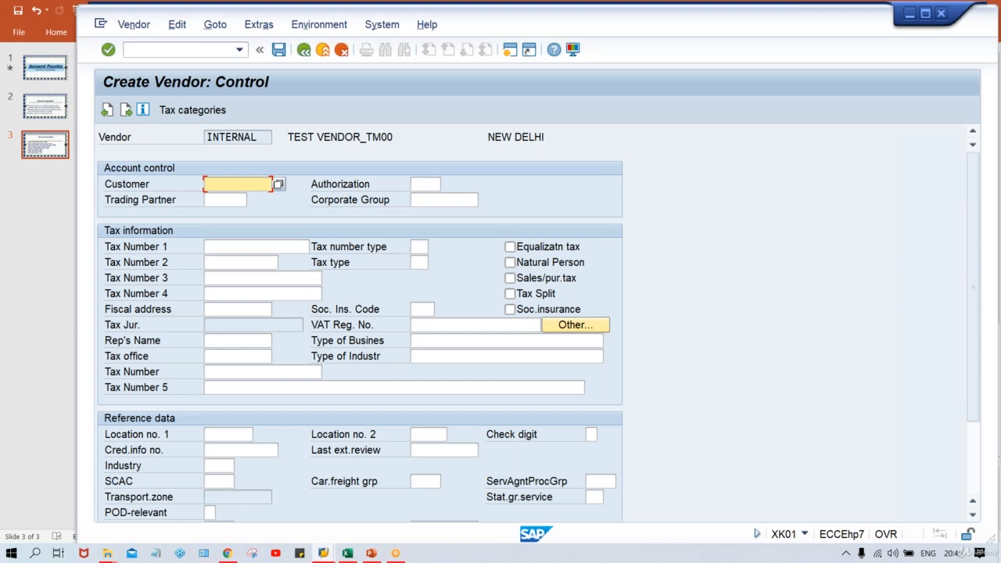
key("Down")
key("Down")
key("Down")
left_click(262, 278)
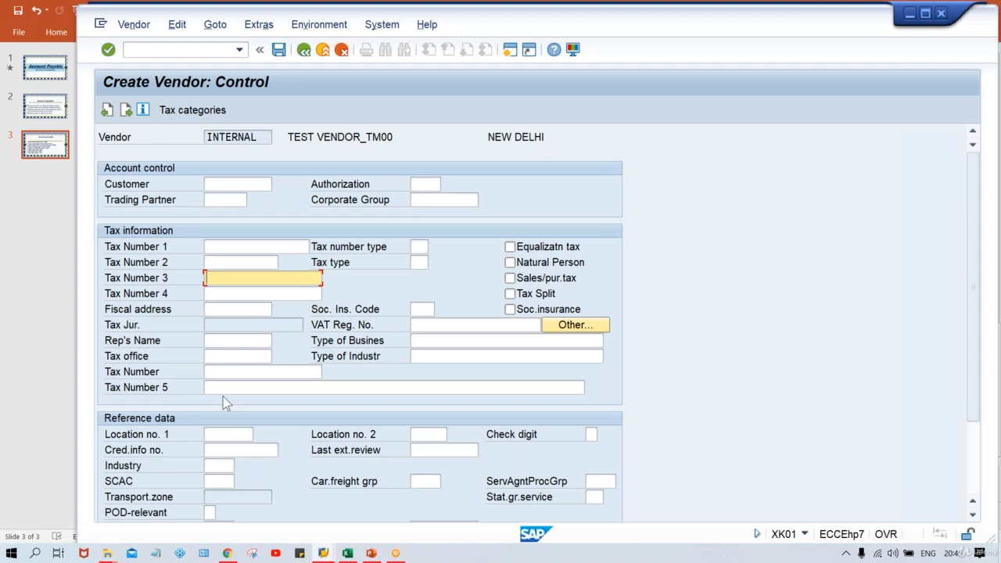
left_click(223, 266)
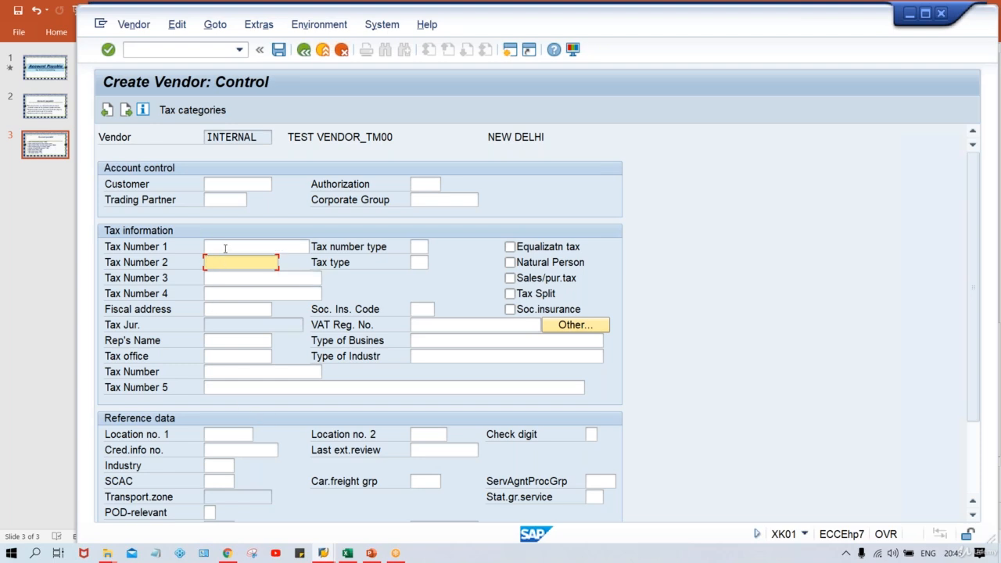
left_click(225, 248)
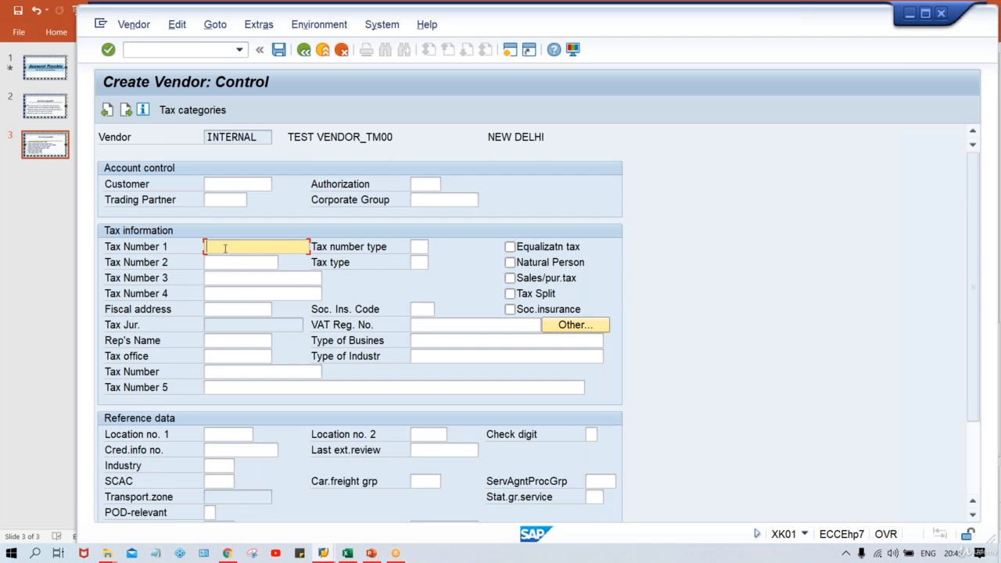
left_click(222, 280)
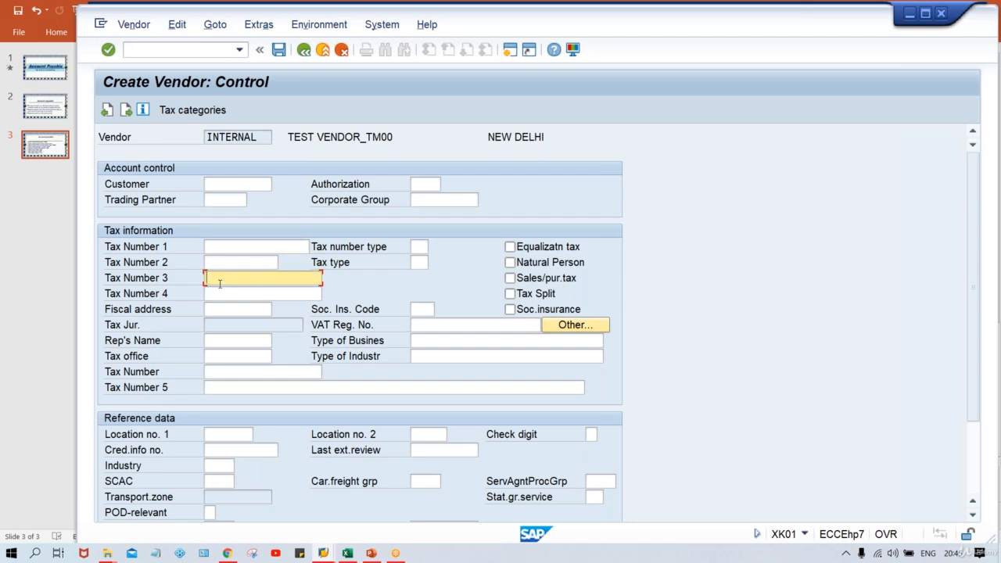
left_click(223, 292)
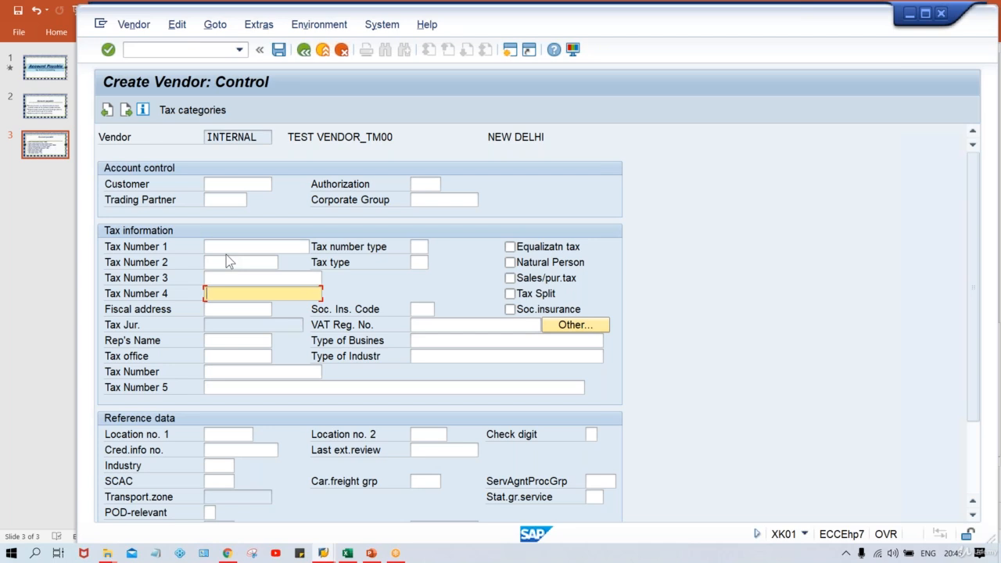
left_click(217, 183)
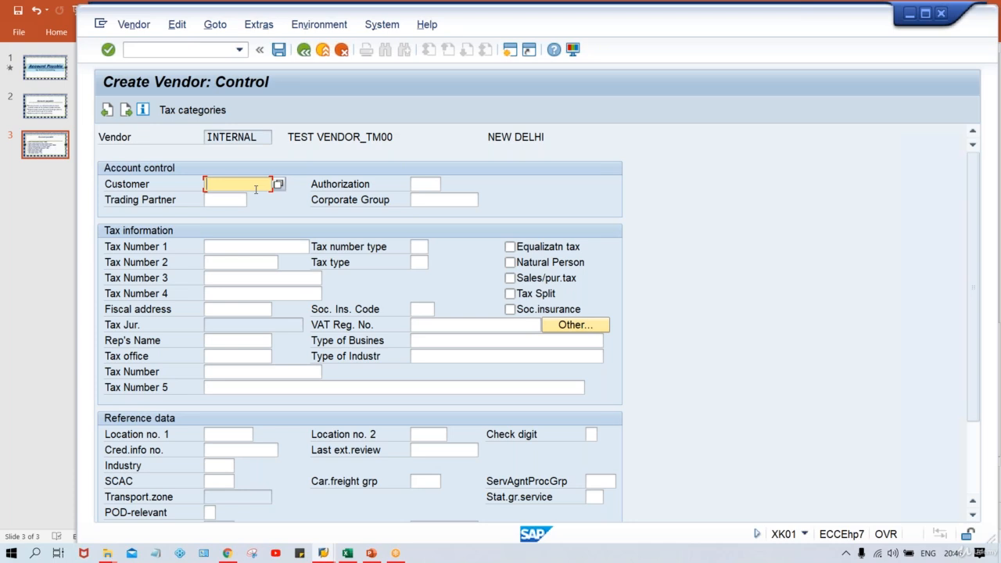
- Enter bank country IN, bank key HDFC and the bank account number
key("Return")
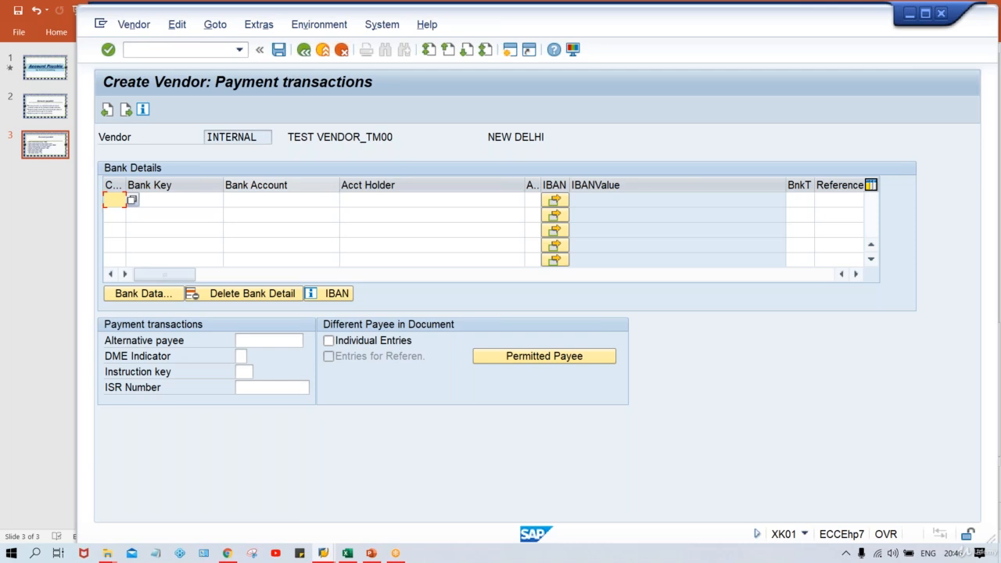
type("IN")
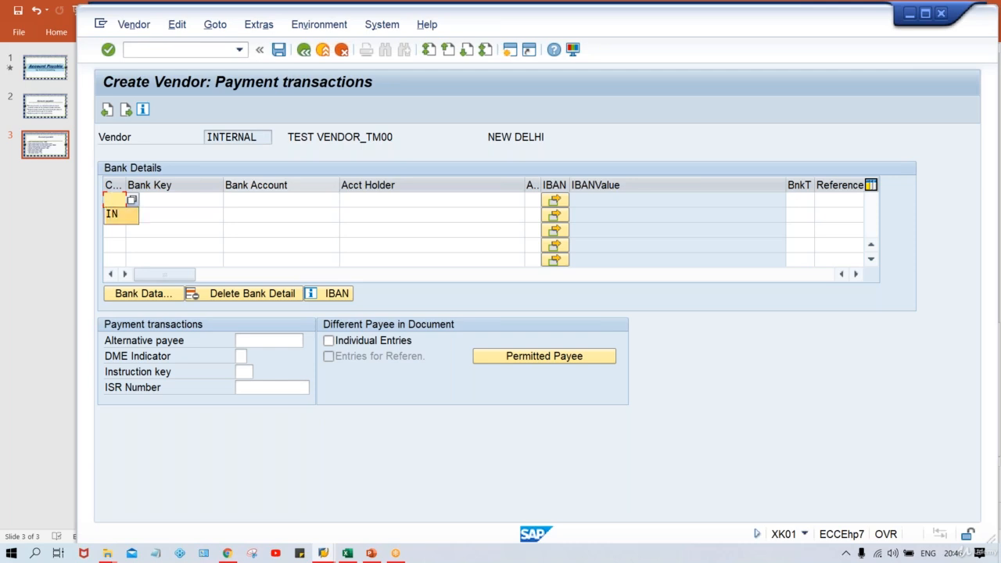
key("Tab")
type("HDFC")
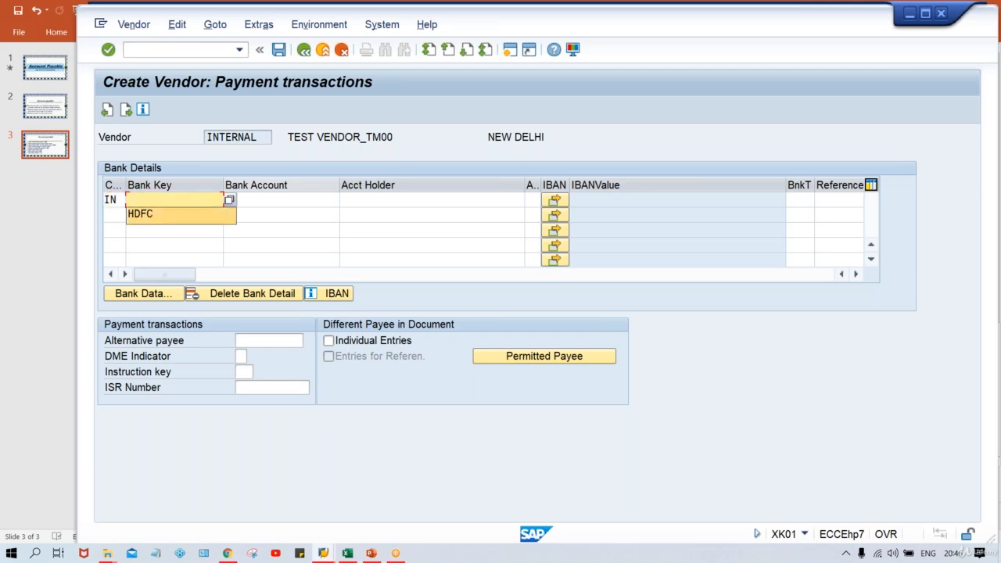
key("Tab")
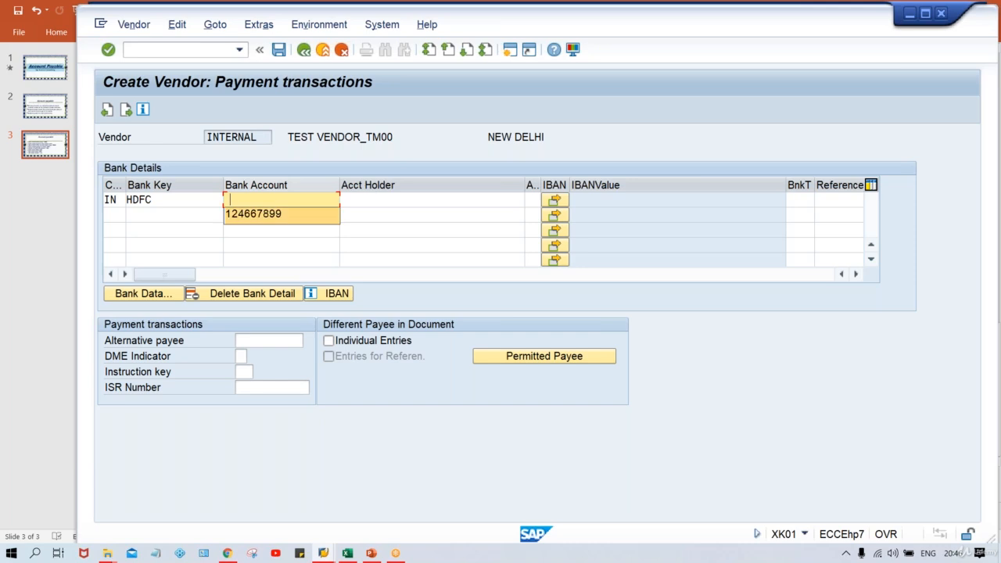
key("Tab")
- Copy TEST VENDOR from the vendor name into Account Holder and confirm the bank details
key("Up")
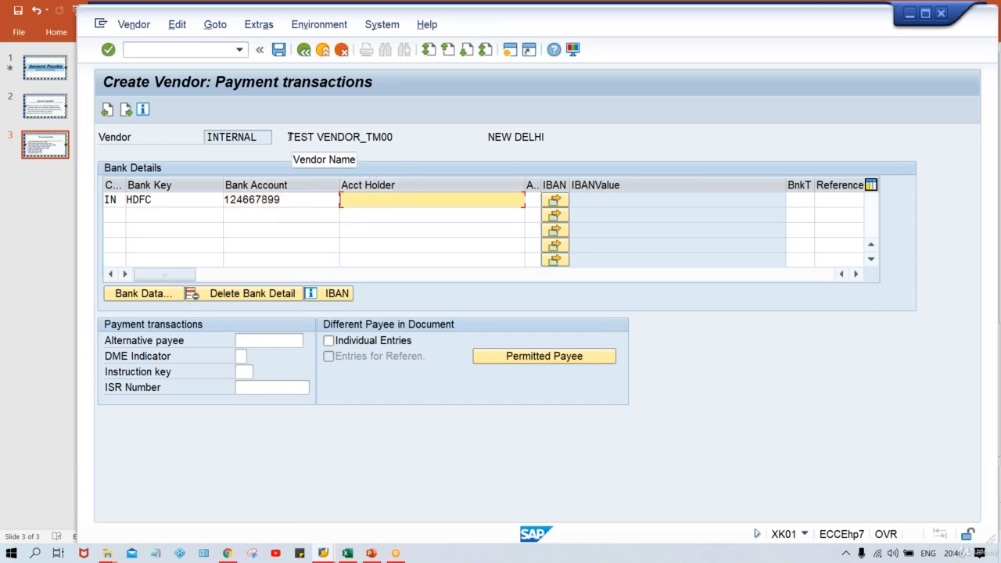
left_click_drag(289, 137, 362, 133)
key("ctrl+c")
left_click(362, 135)
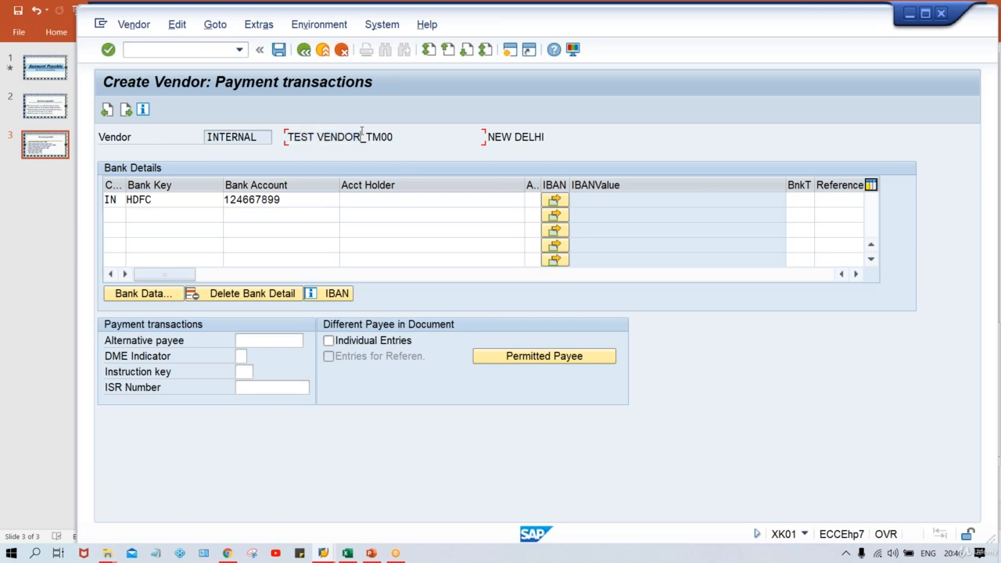
left_click(358, 201)
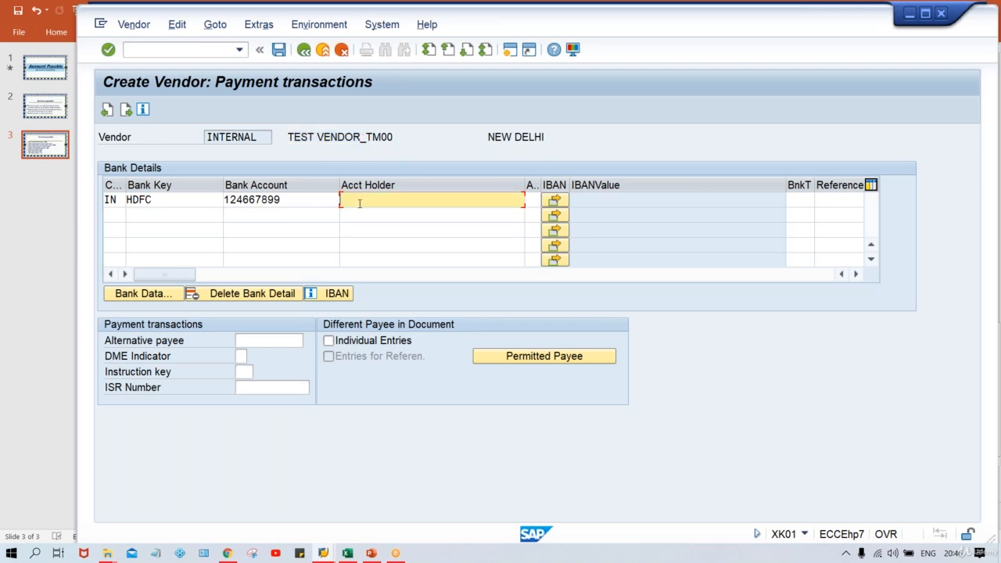
key("ctrl+v")
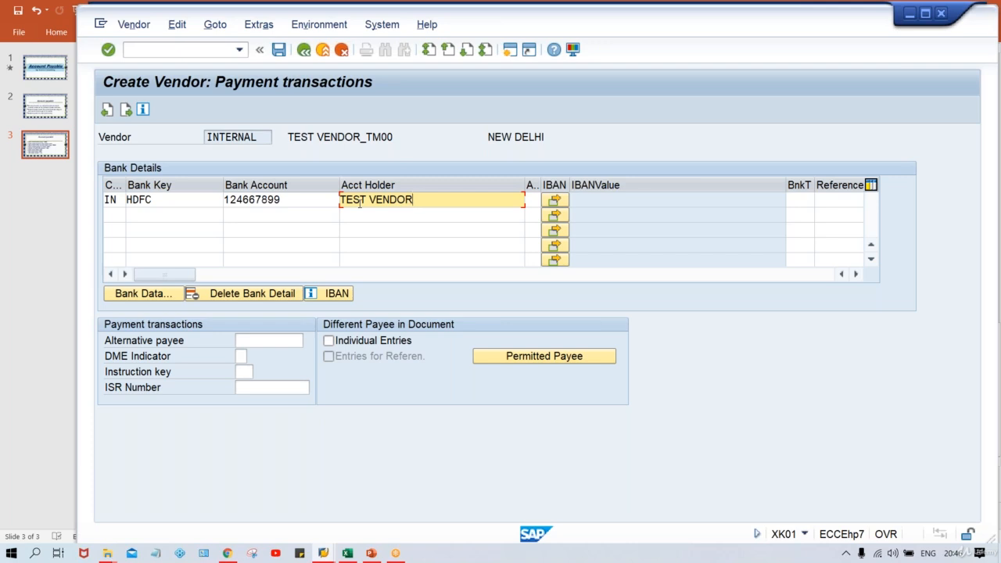
left_click(305, 201)
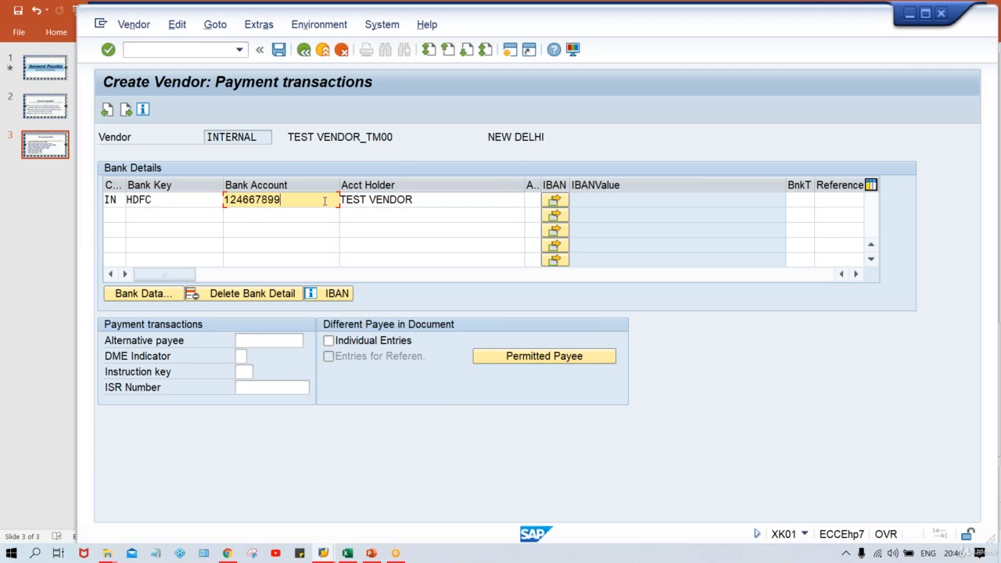
left_click(426, 198)
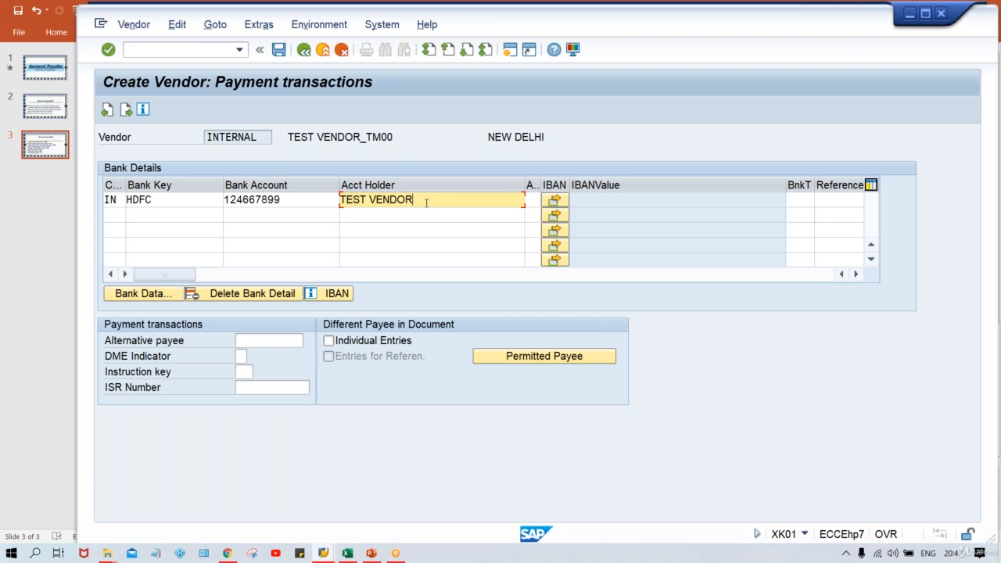
key("Return")
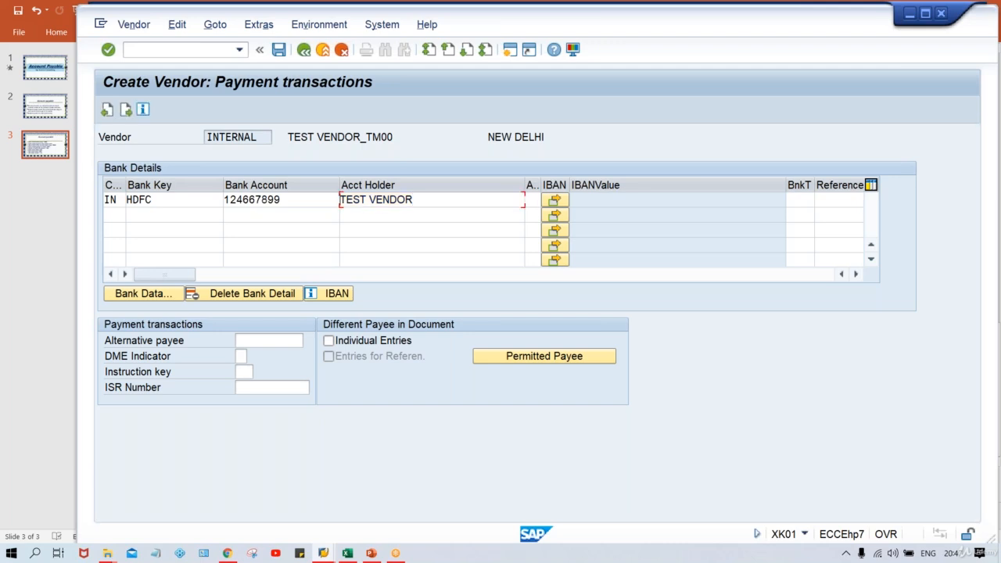
- On Contact persons, enter the contact's first name from the input history
key("Return")
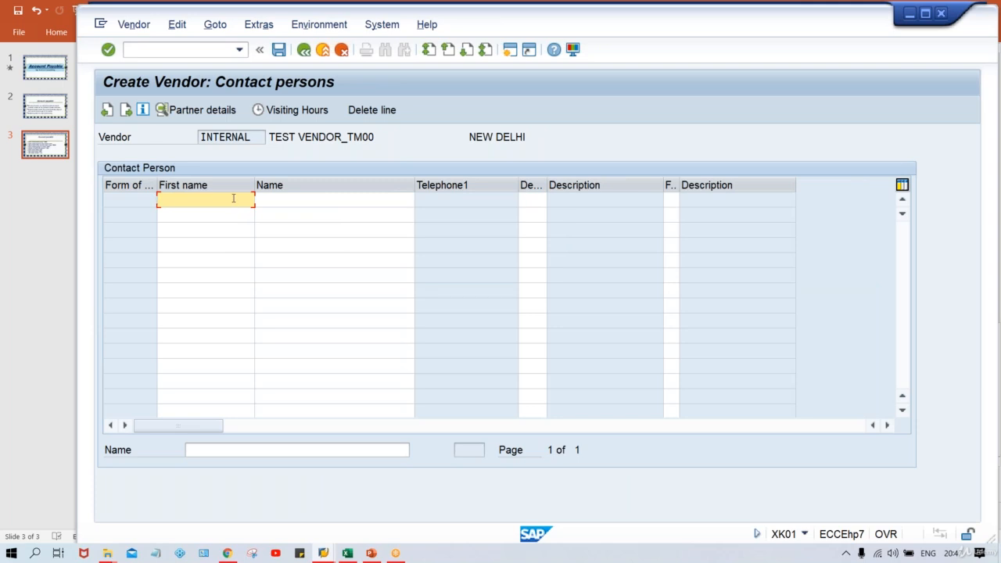
type("KU")
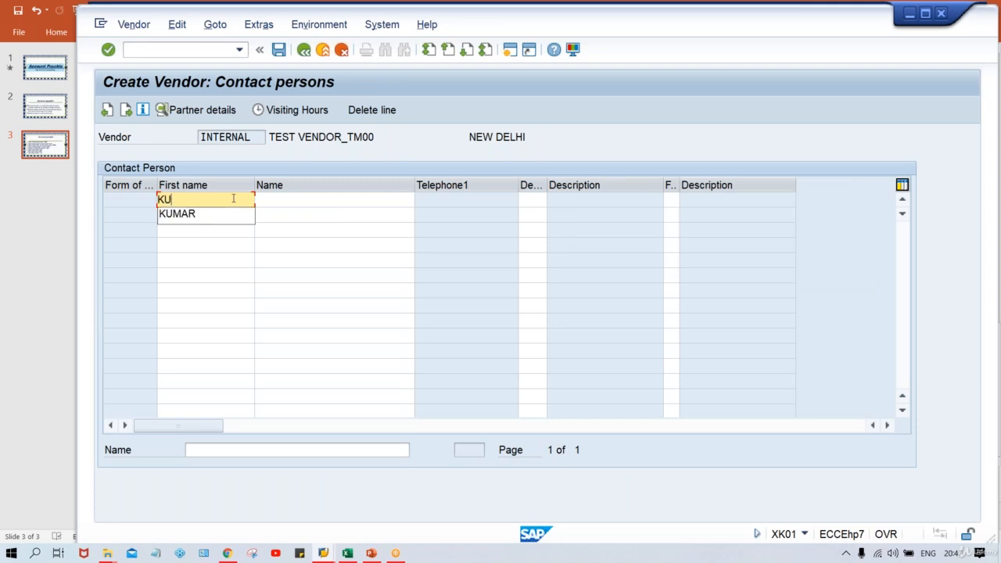
key("Down")
key("Return")
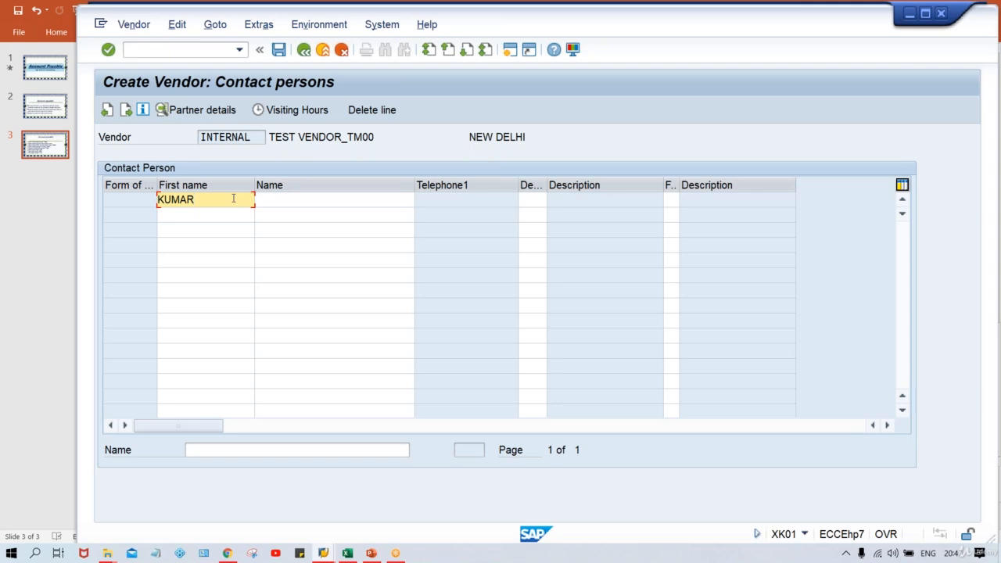
key("Tab")
- Set the contact's name to CONSULTING from the input history
type("C")
key("Down")
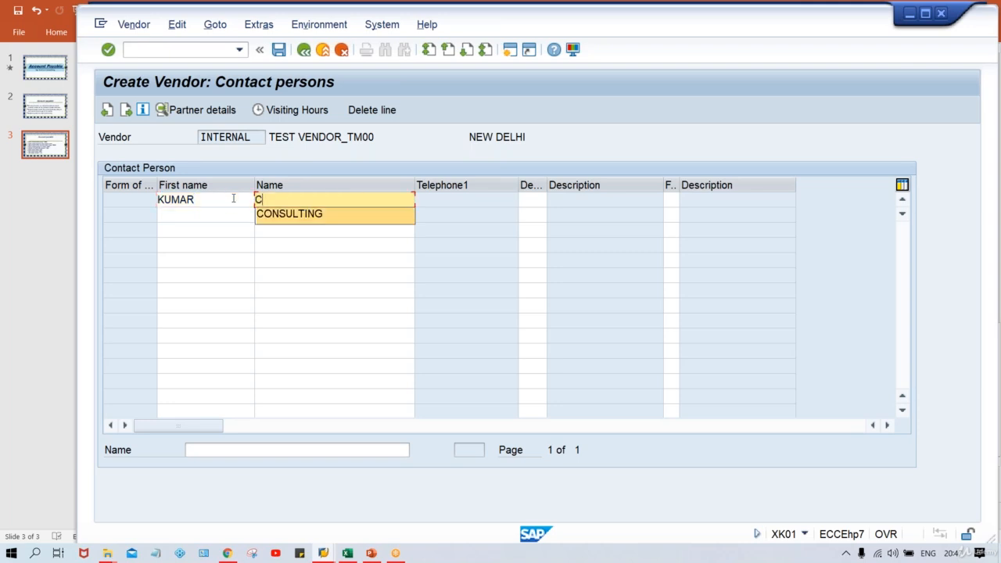
key("Return")
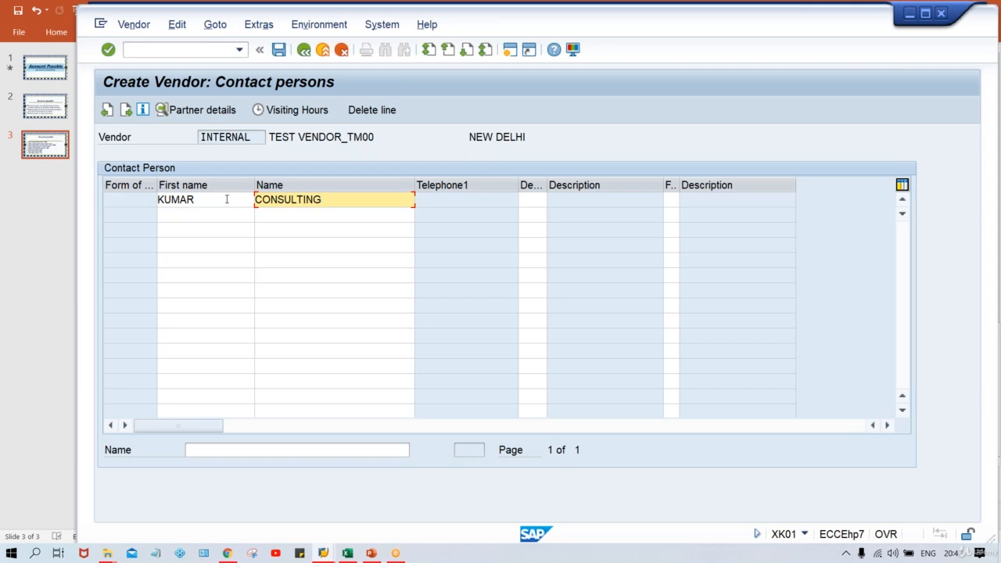
left_click(227, 199)
left_click(329, 200)
left_click(318, 136)
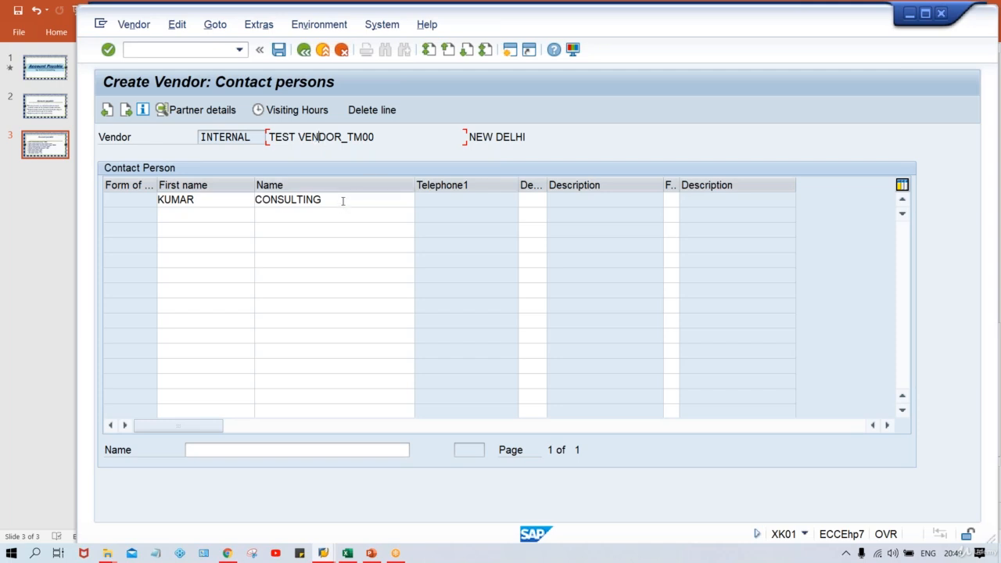
- Add the contact's telephone, mobile and fax numbers in partner details, then return to the list
left_click(222, 202)
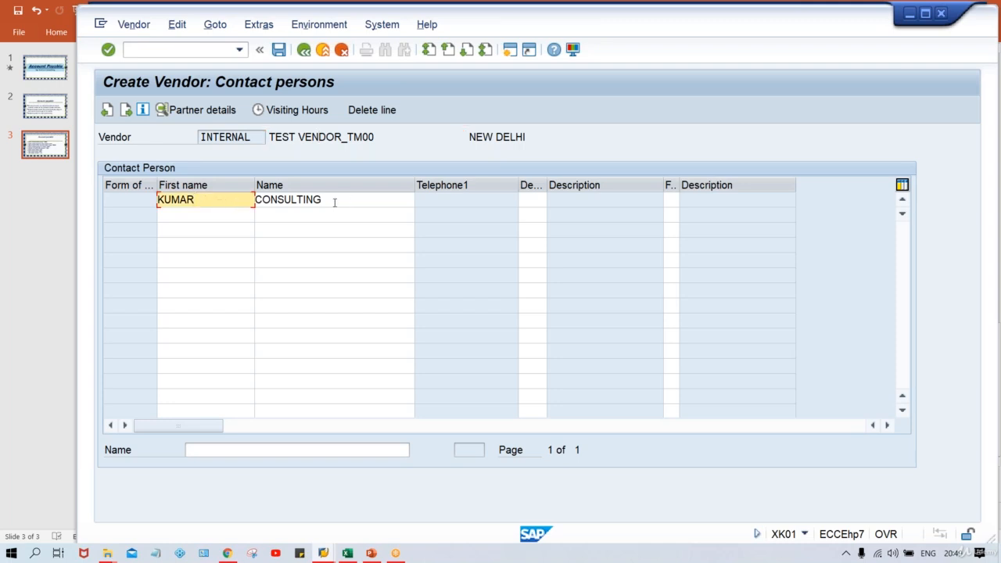
key("Return")
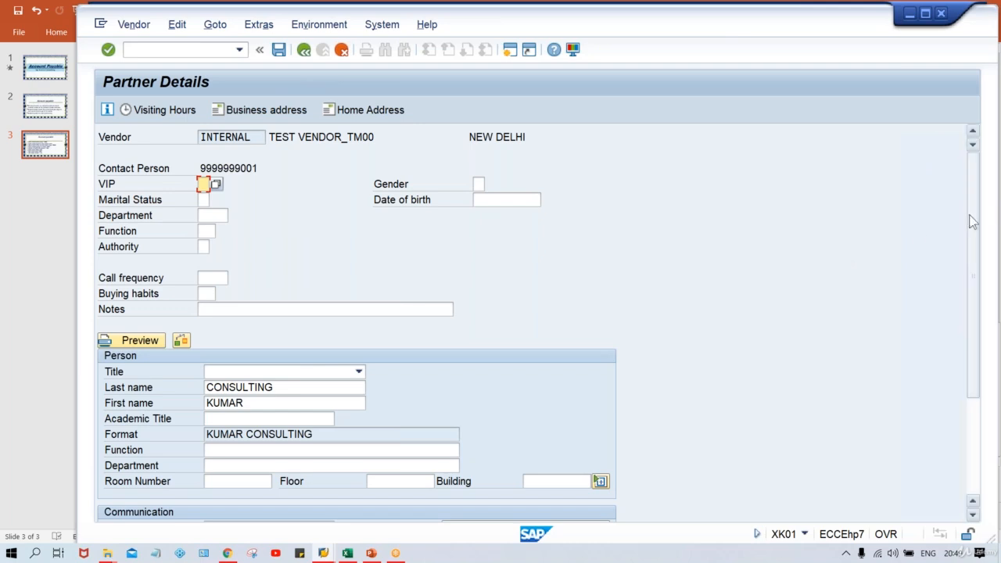
left_click_drag(965, 244, 965, 342)
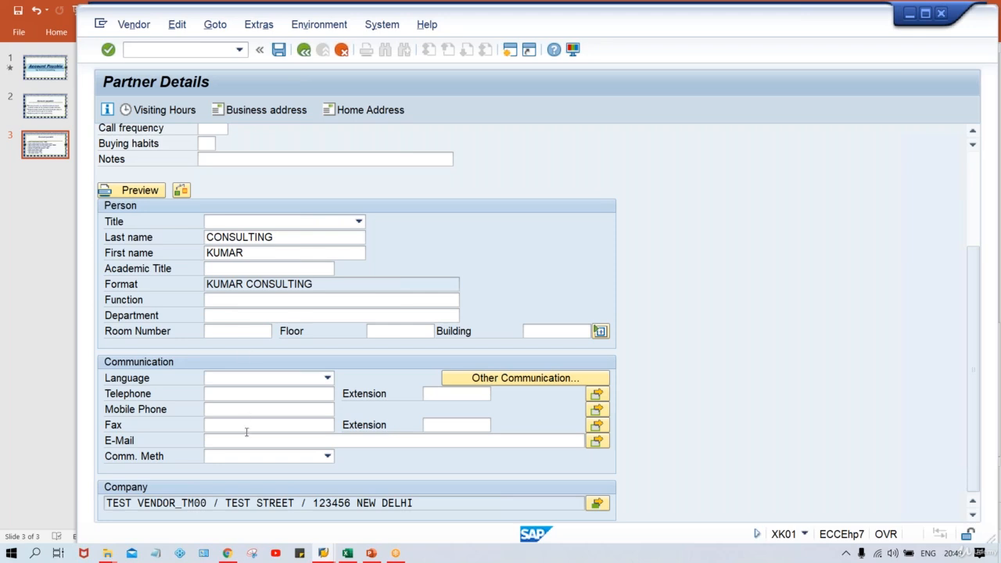
left_click(216, 394)
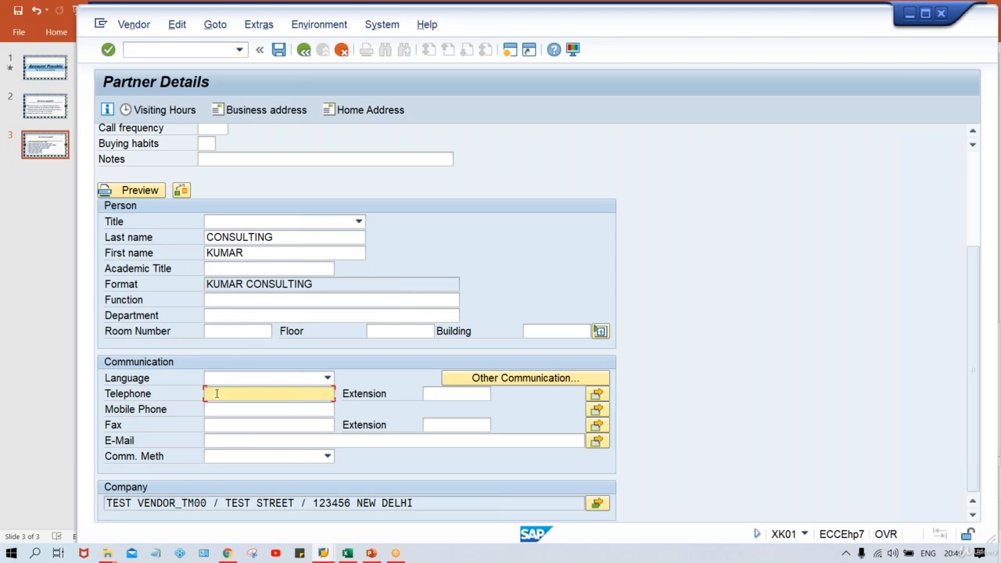
left_click(216, 411)
type("6")
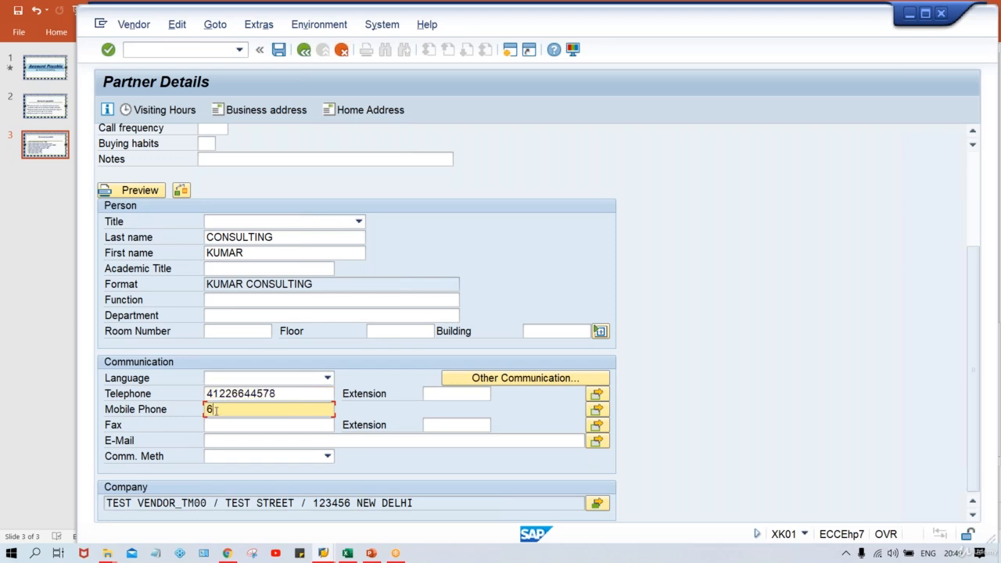
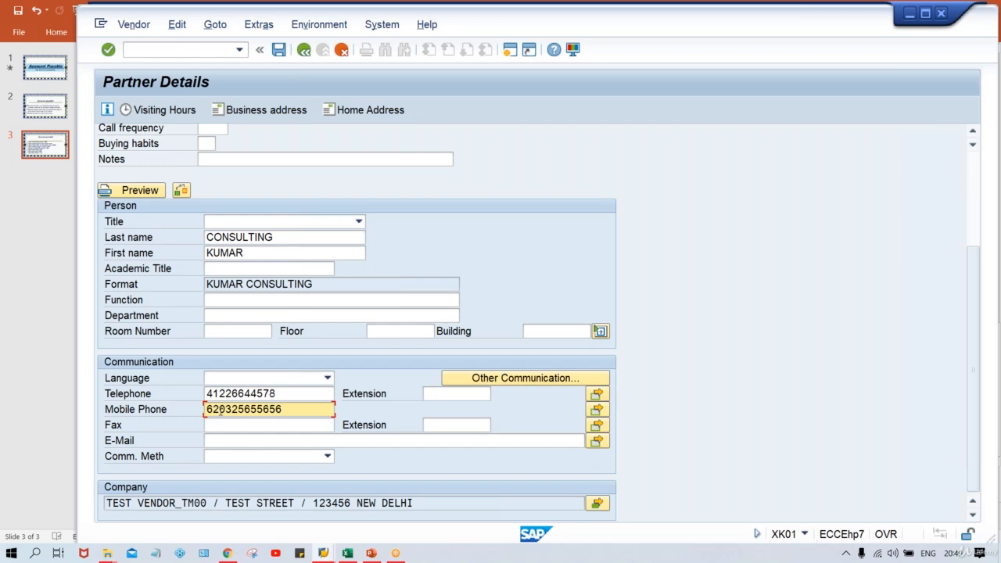
left_click(235, 428)
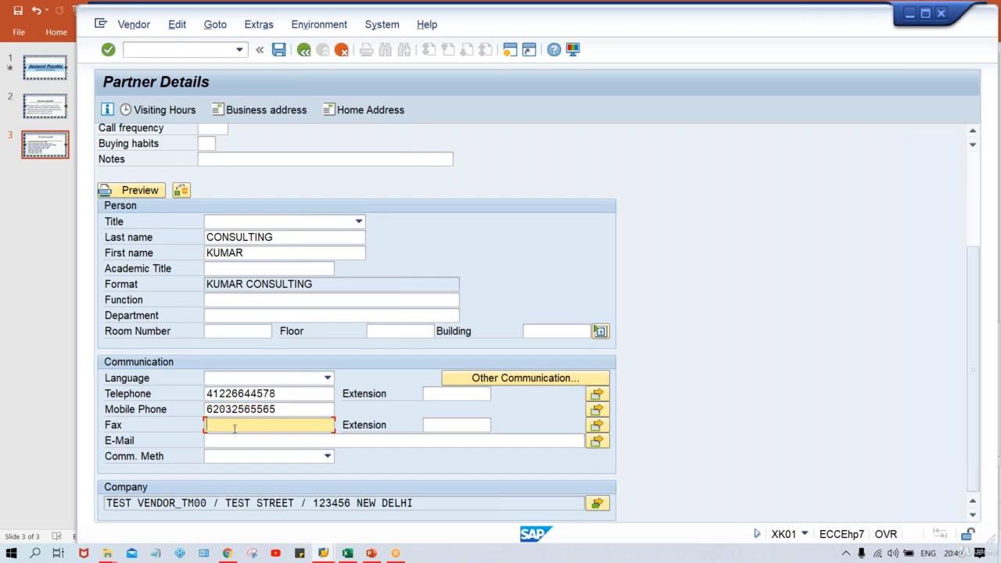
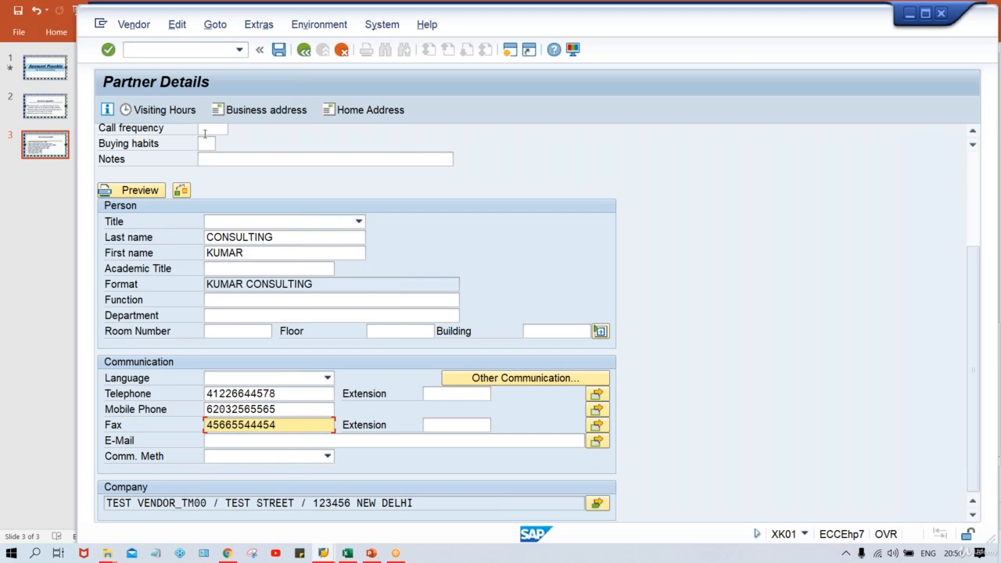
left_click(303, 50)
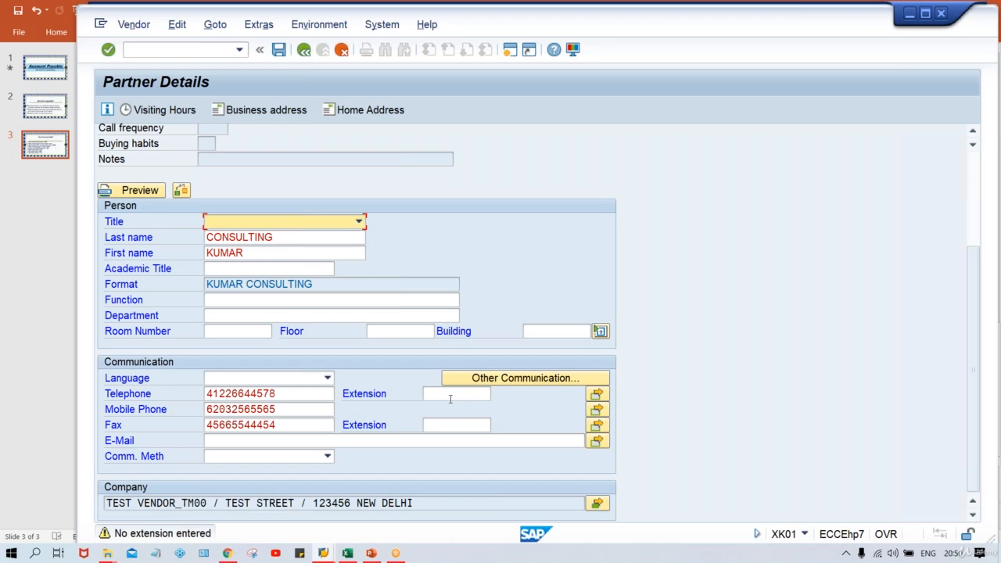
key("Return")
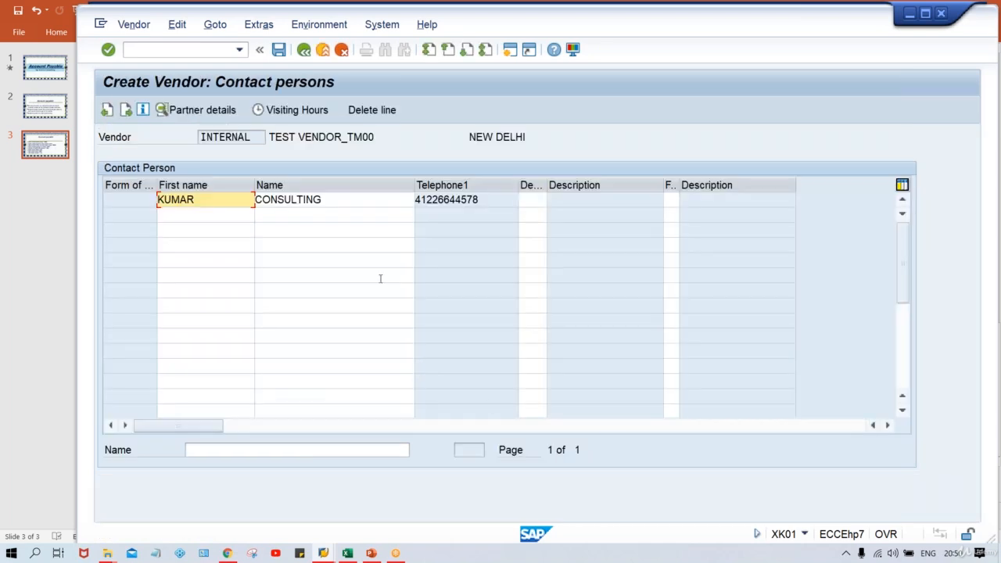
- Continue from the contact persons list to Accounting information for TM00
left_click(490, 205)
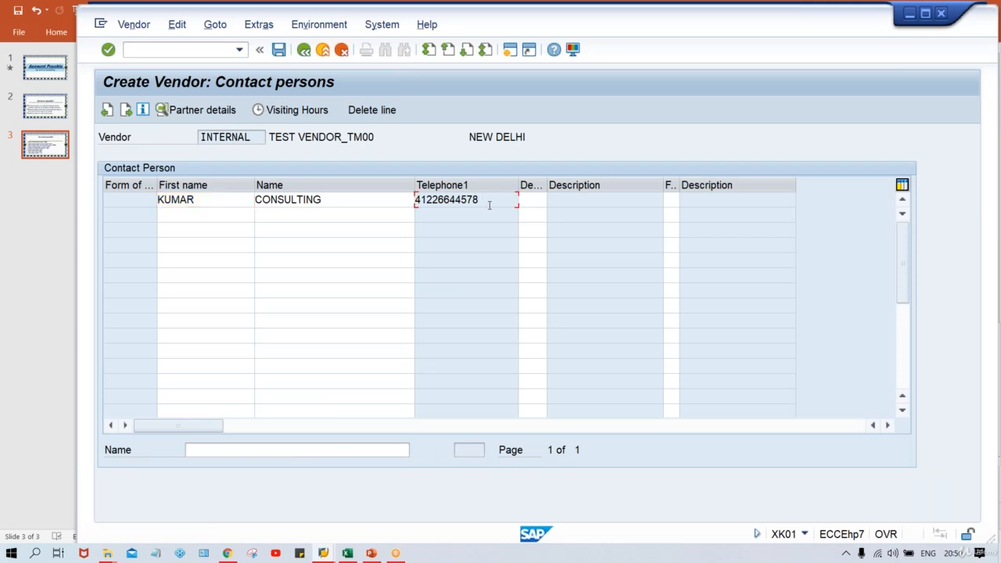
key("Return")
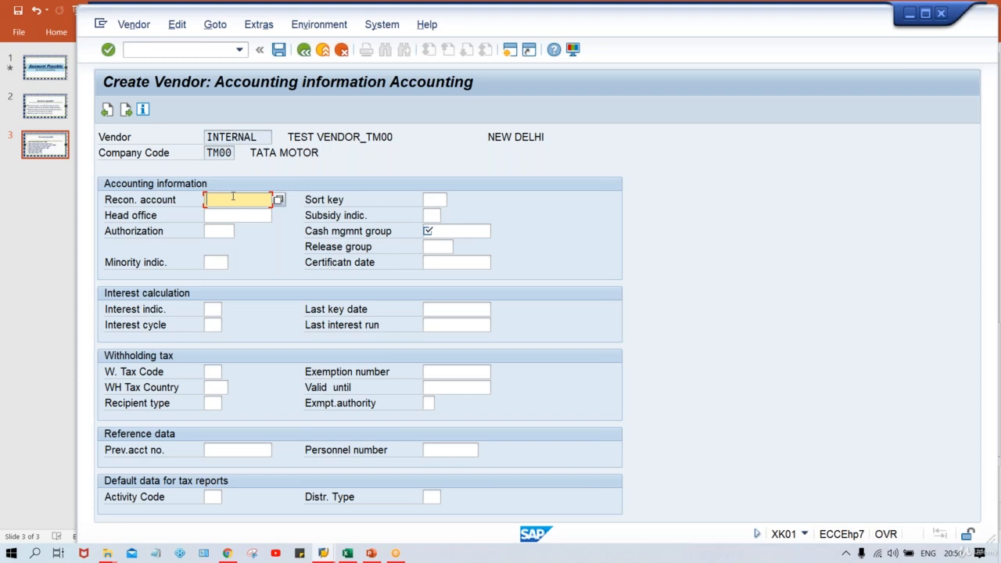
- Choose reconciliation account 2000 ACCOUNT PAYABLE and enter cash management group A1
left_click(278, 201)
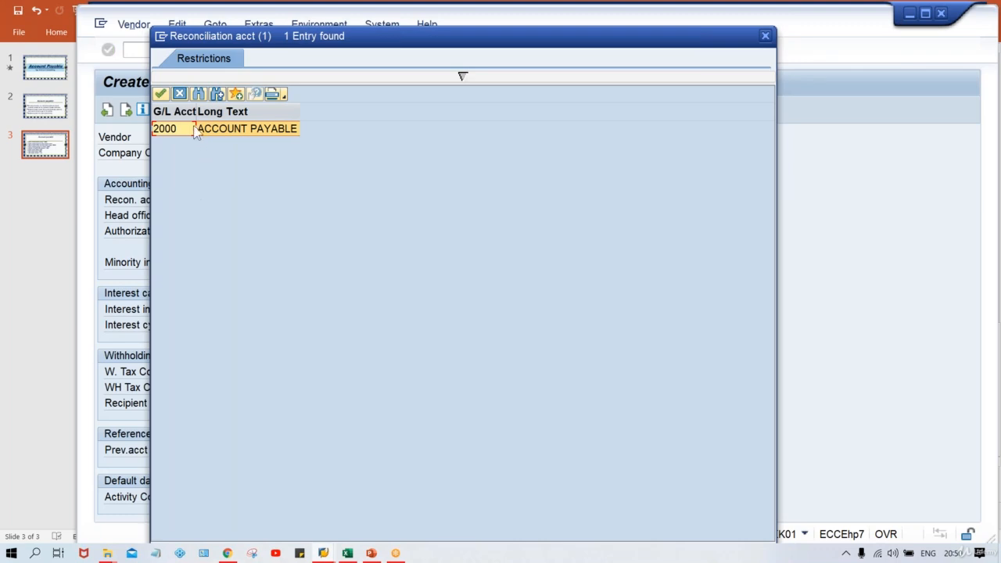
double_click(203, 128)
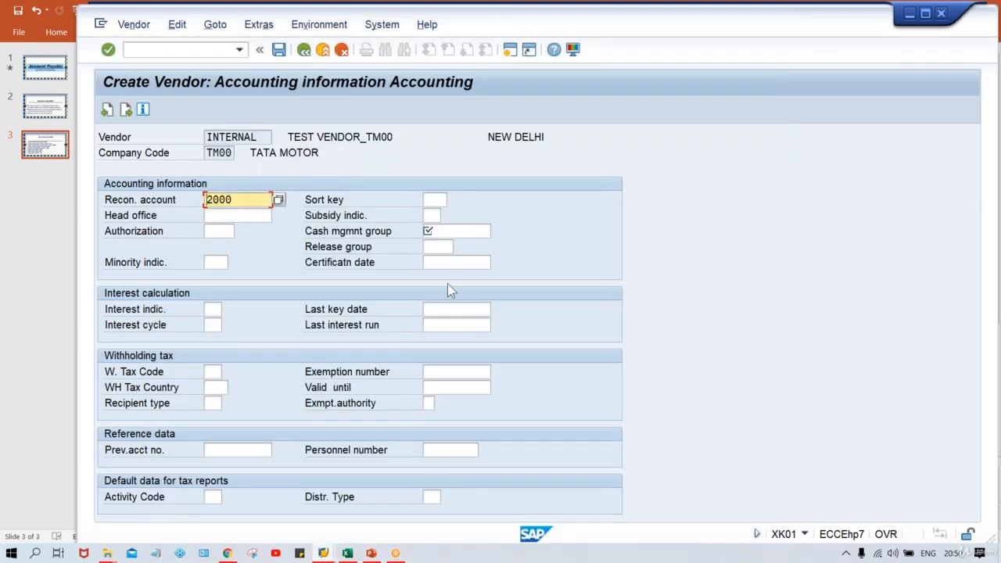
left_click(469, 232)
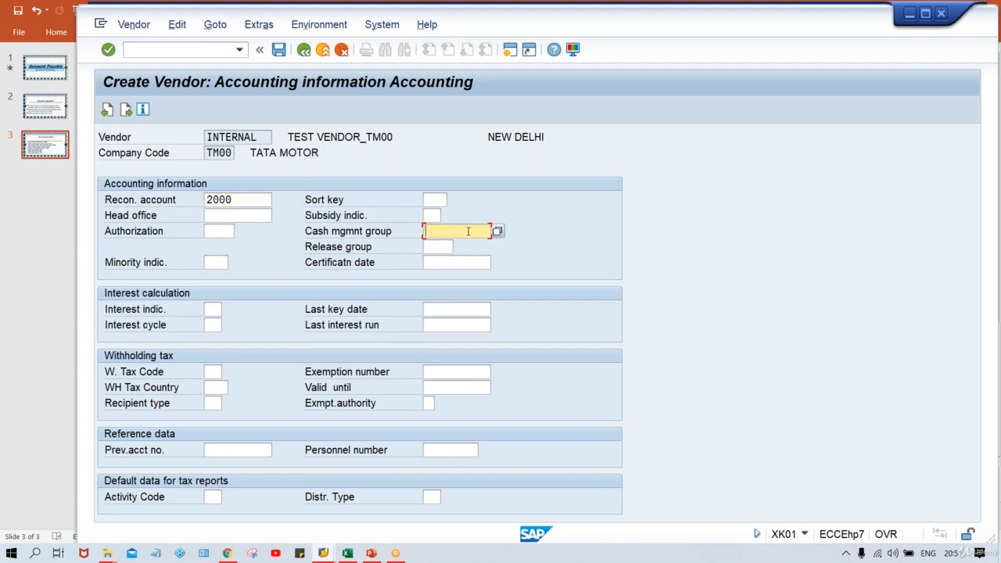
left_click(432, 217)
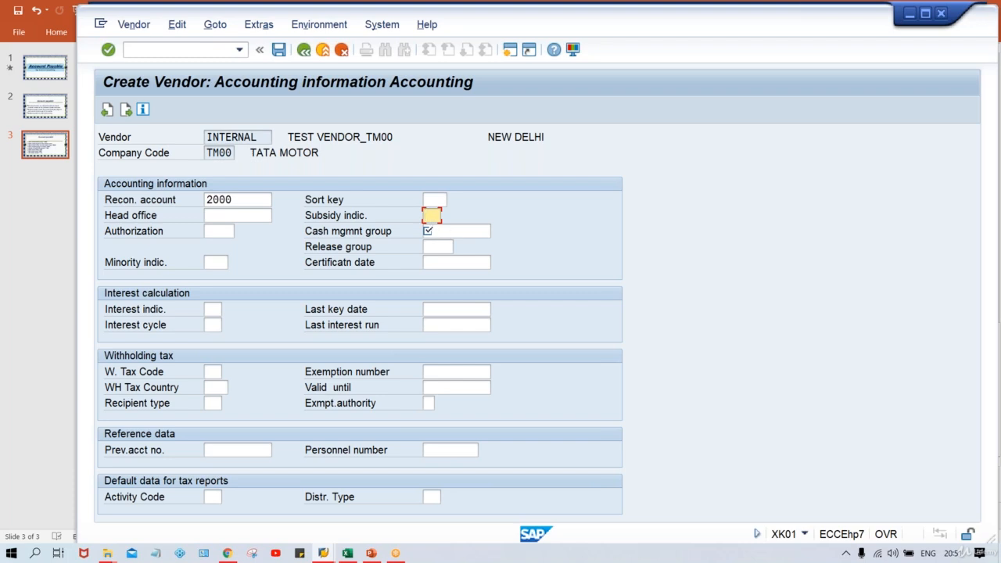
key("Return")
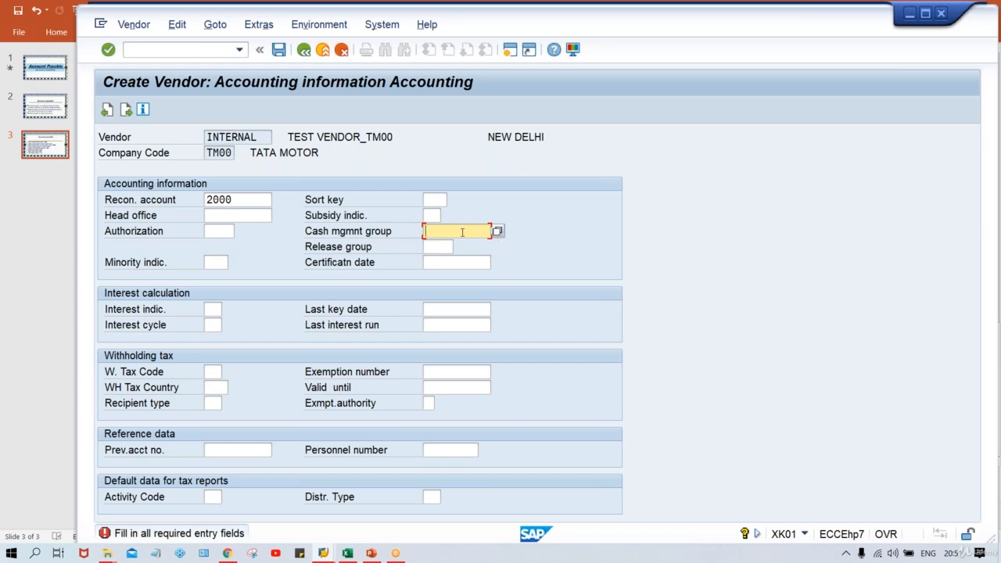
type("A1")
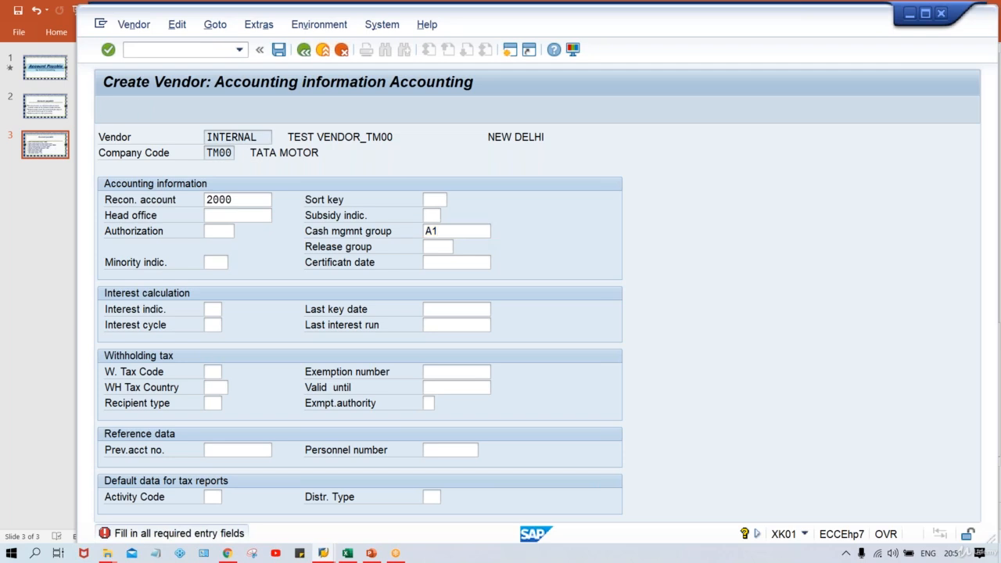
left_click(126, 110)
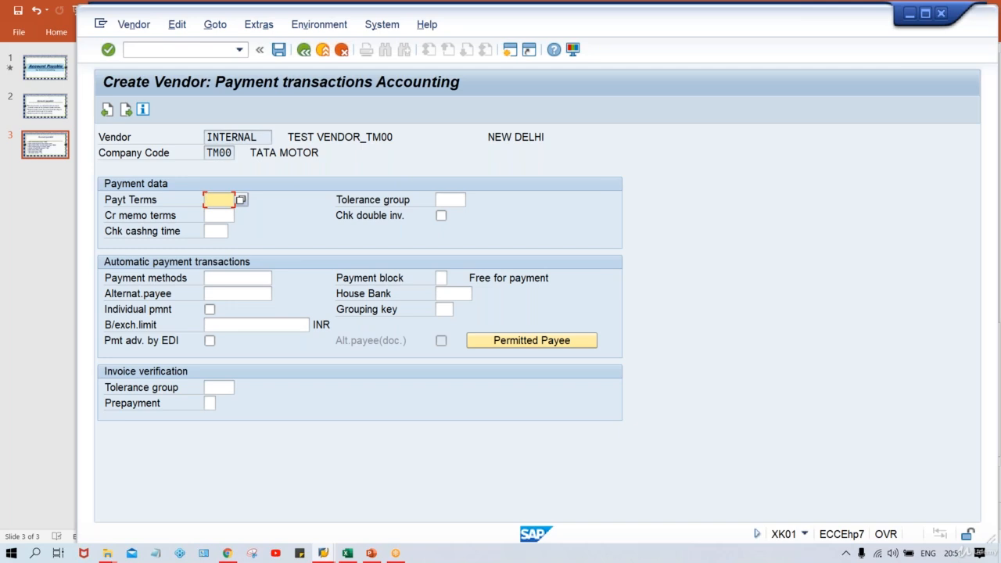
- Set payment terms 0001 from the input history and continue to Correspondence Accounting
type("0")
key("Down")
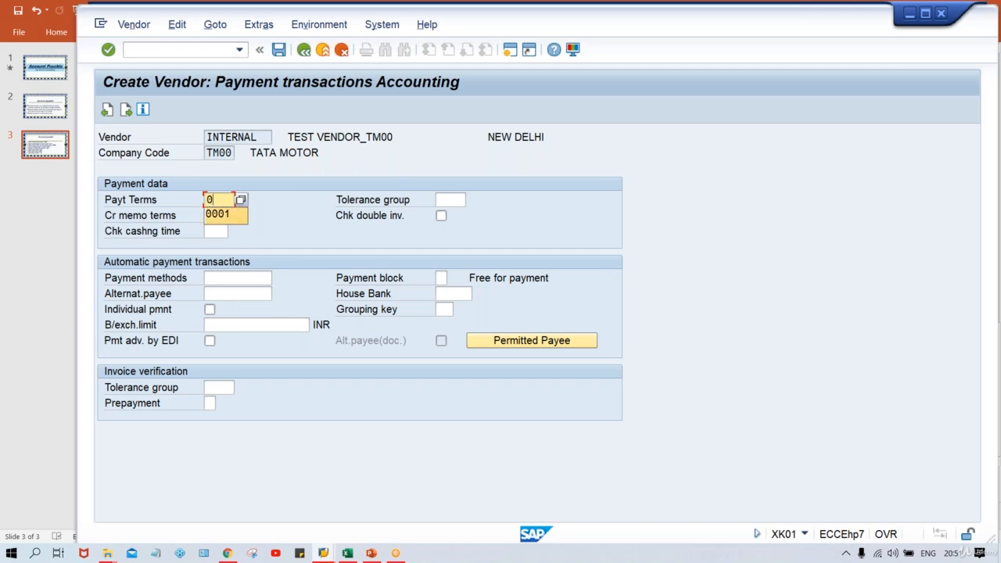
key("Return")
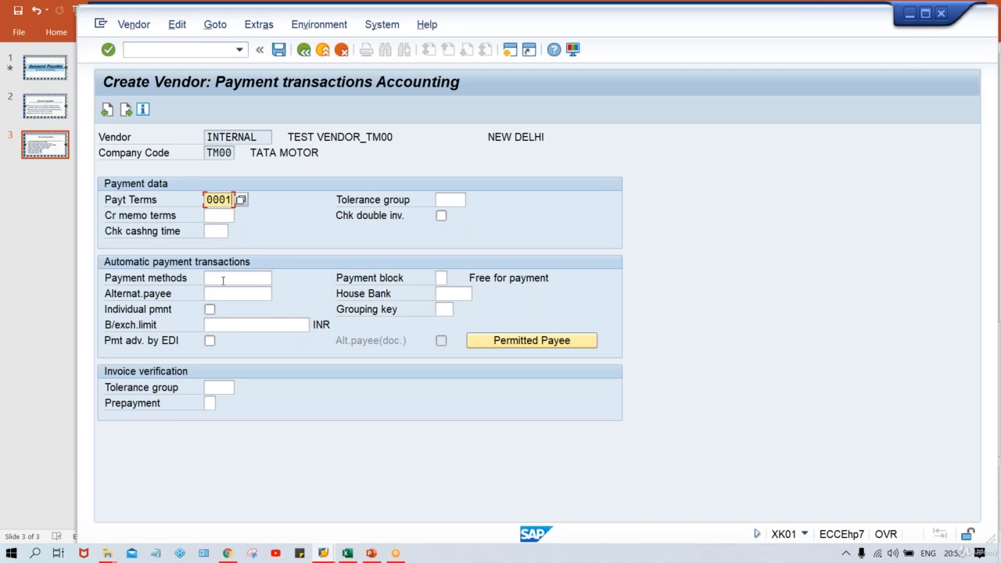
left_click(208, 279)
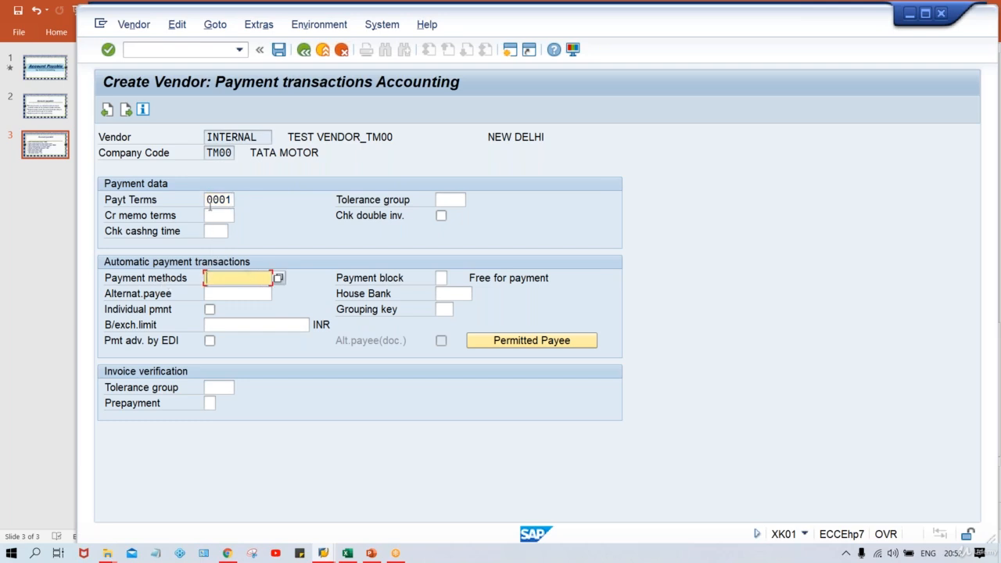
left_click_drag(207, 200, 232, 200)
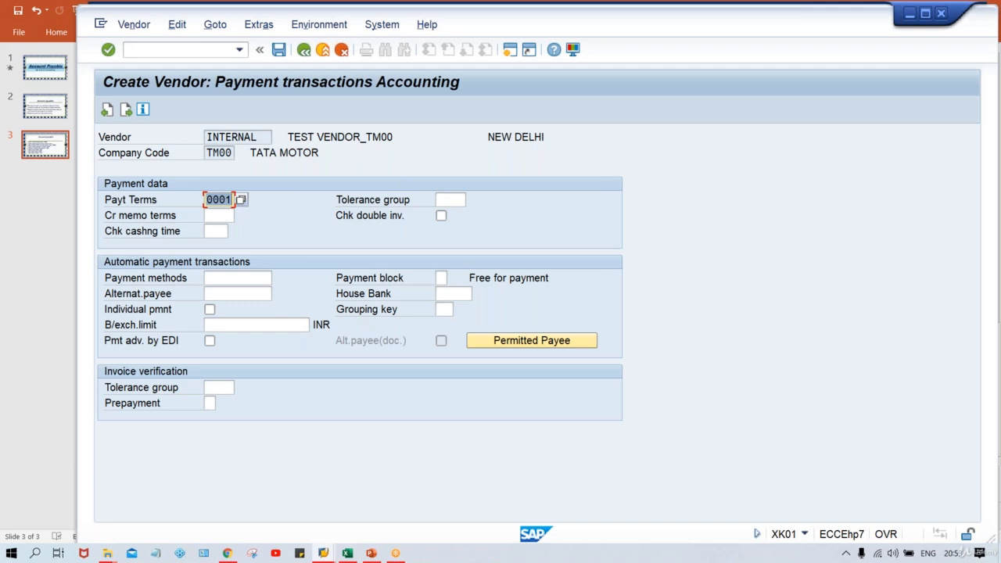
key("Return")
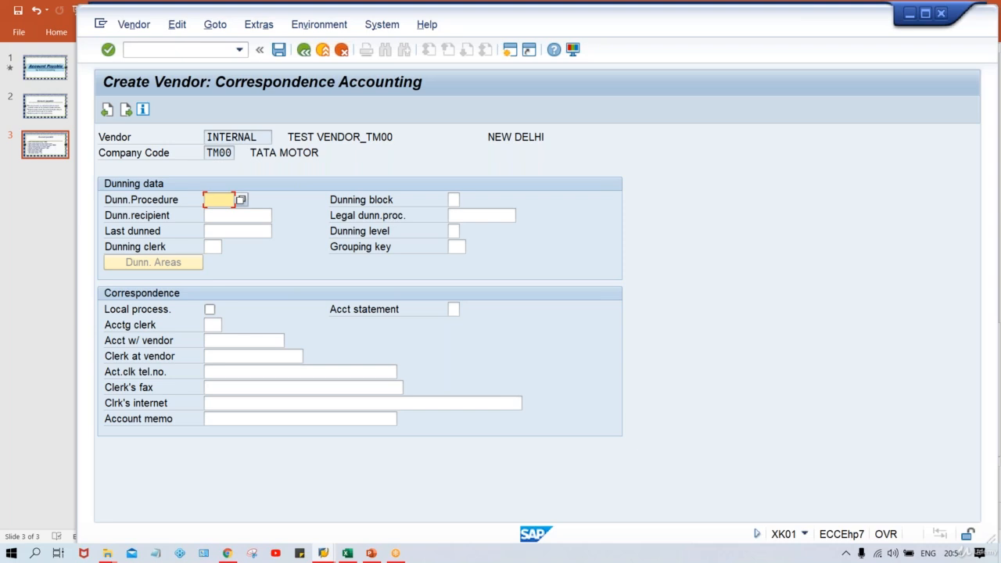
- Save vendor TEST VENDOR_TM00 and pick out account 1015 in the 'already exists' error
key("Return")
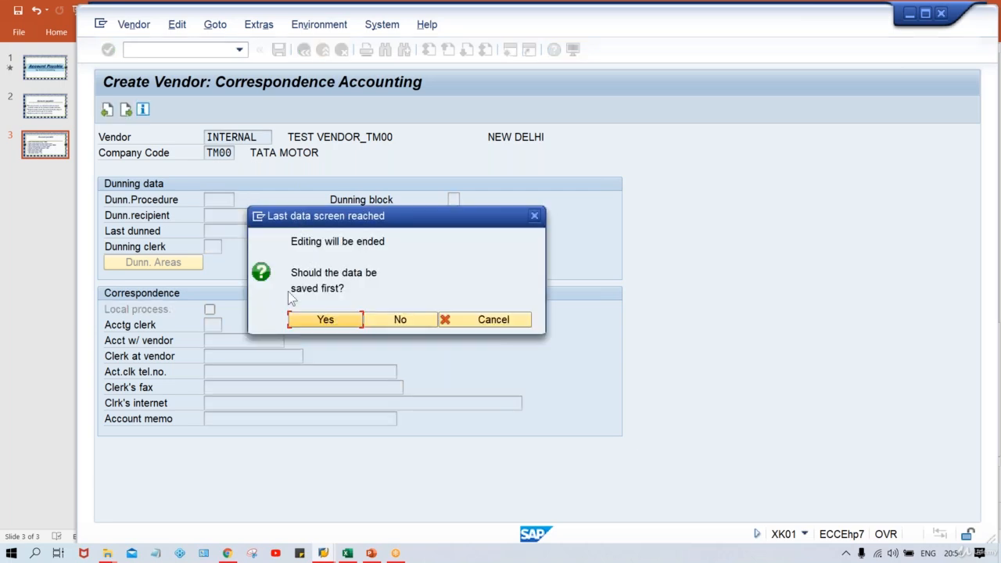
left_click(324, 322)
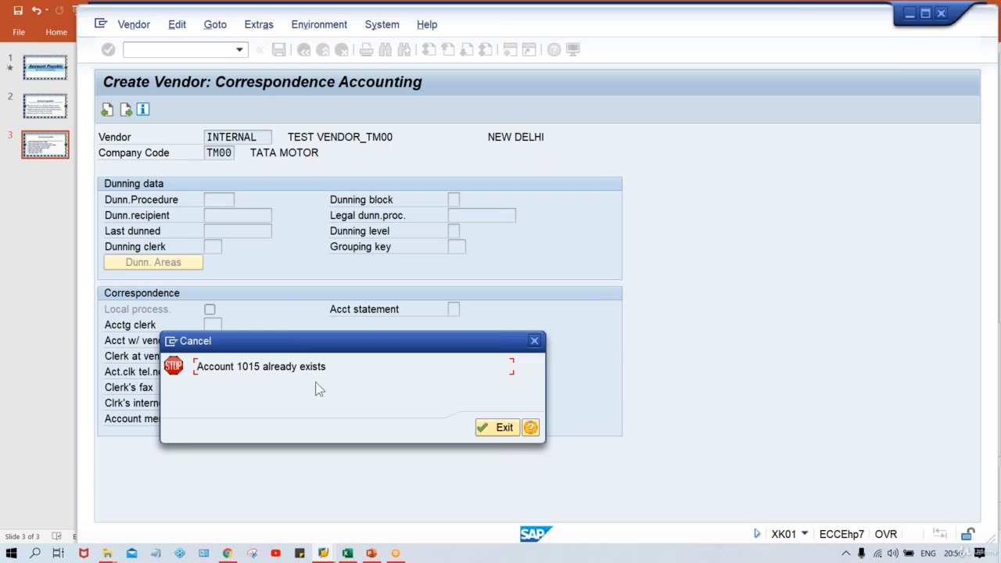
left_click(237, 367)
double_click(255, 367)
mouse_move(322, 554)
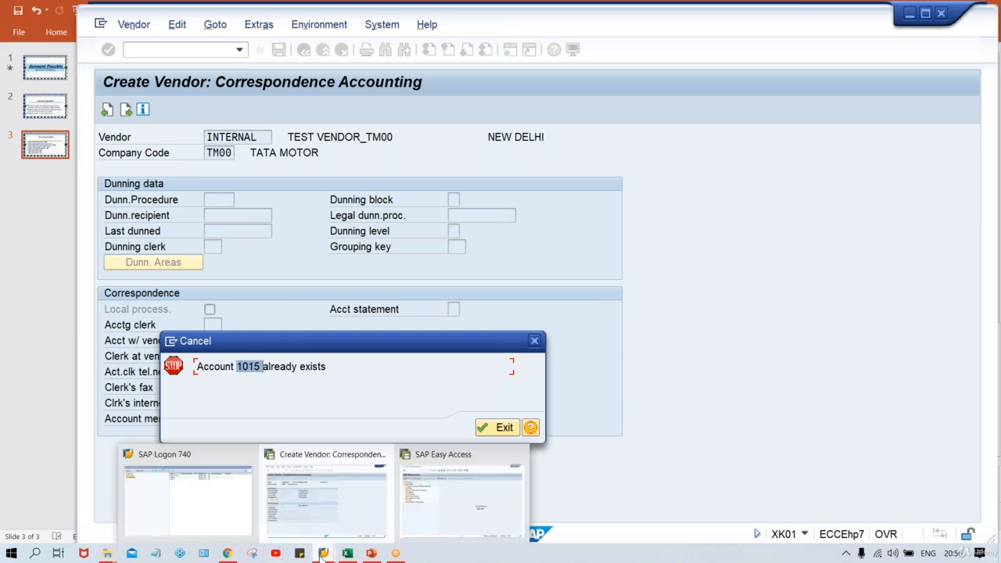
- From the SAP Easy Access window, run XKN1 for vendor number range maintenance
left_click(439, 500)
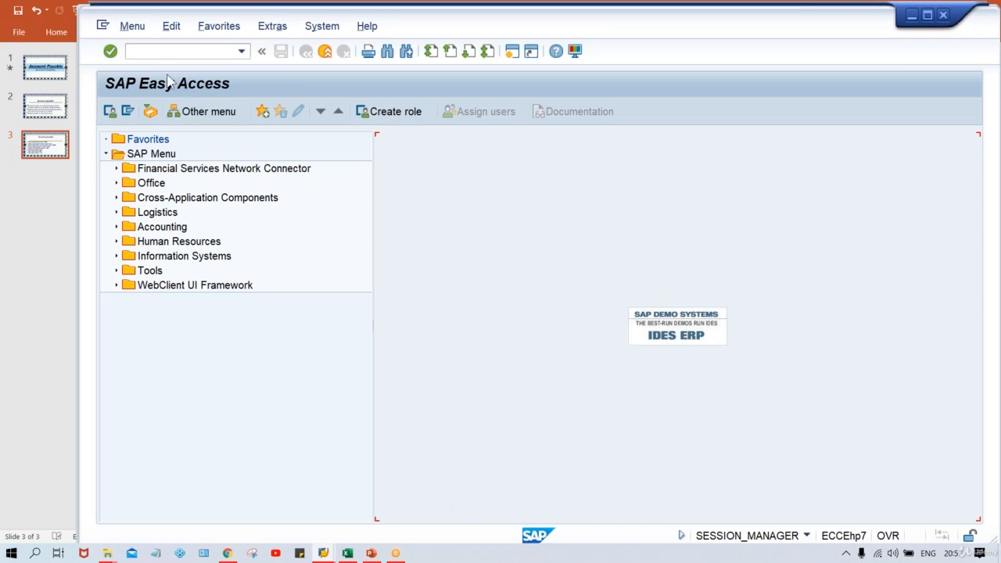
left_click(153, 51)
type("XKN1")
key("Return")
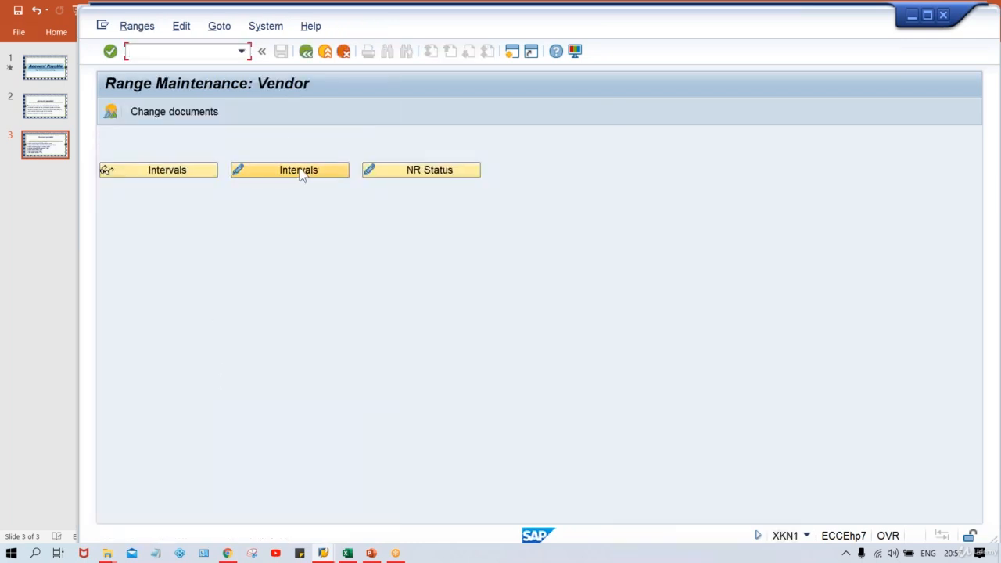
- Open the vendor intervals in change mode, page down, and select P1's number status 1019
left_click(300, 171)
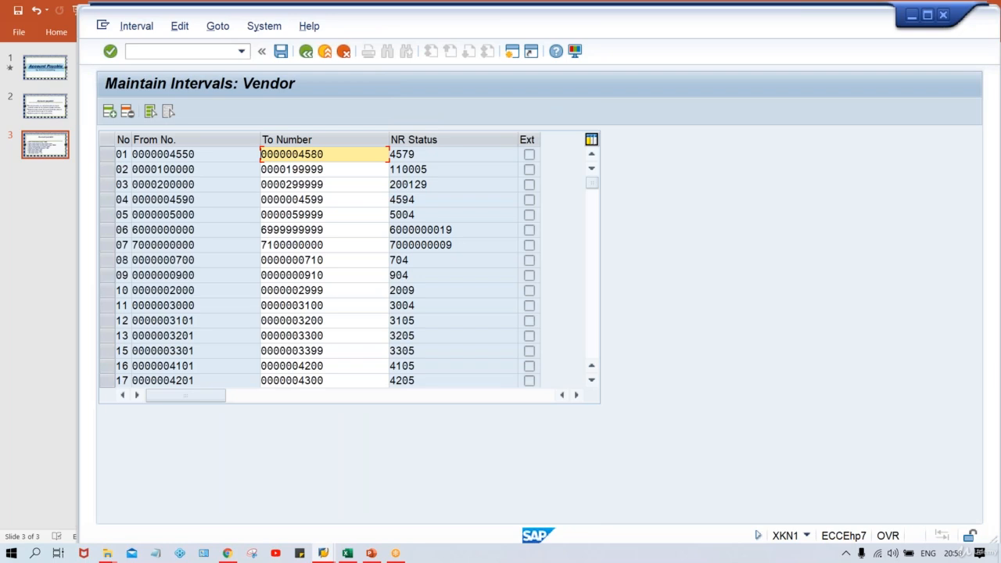
left_click(594, 344)
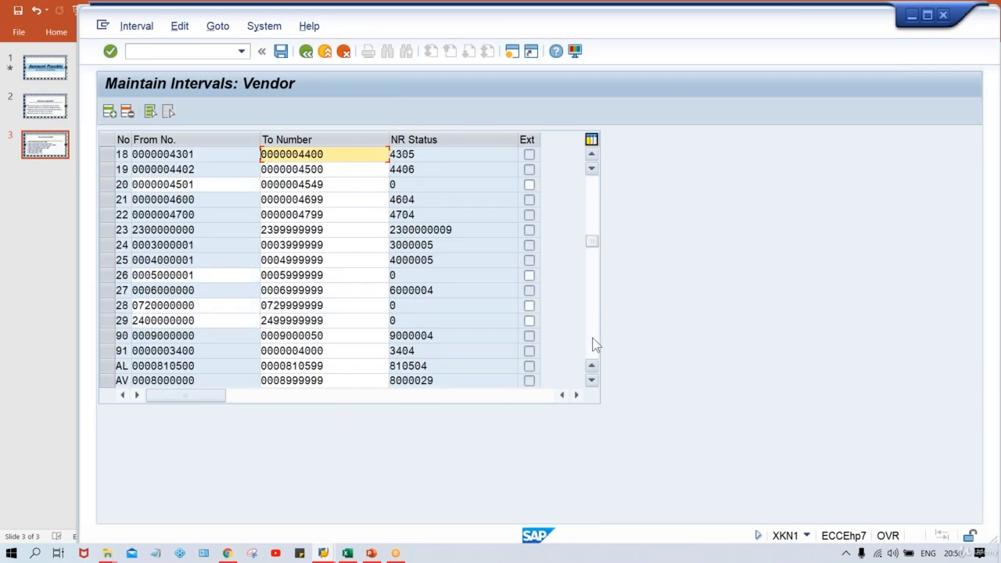
left_click(594, 344)
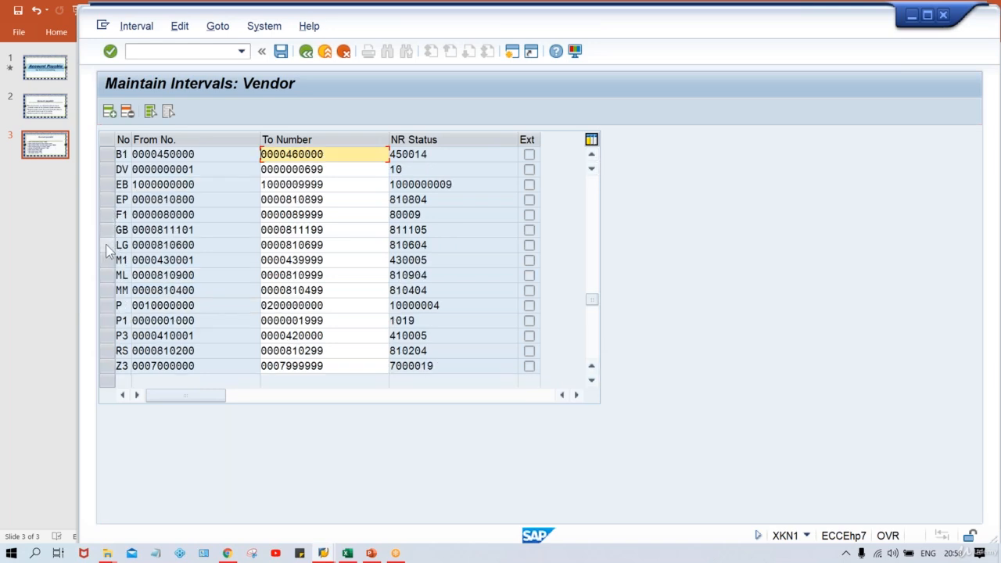
left_click(107, 320)
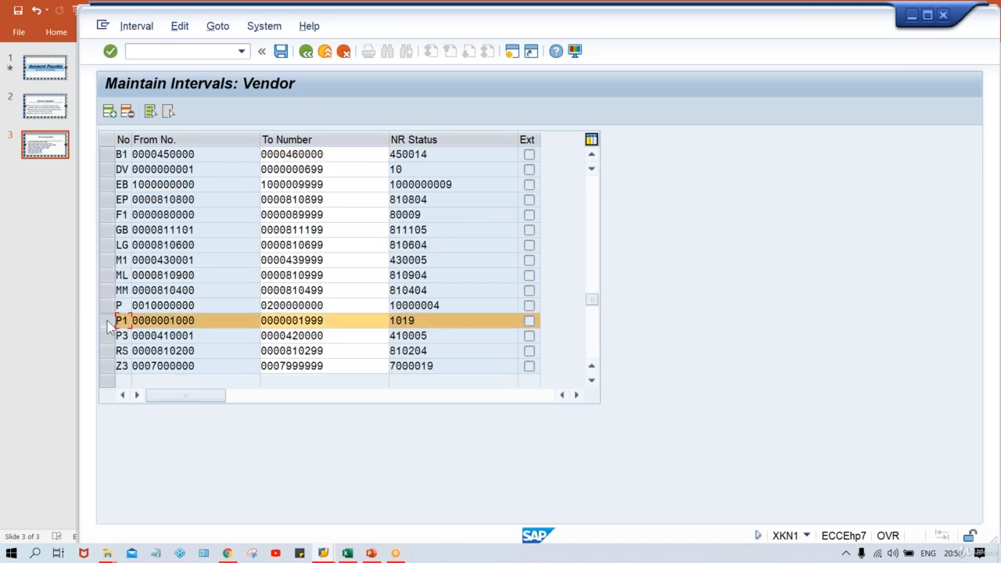
left_click(419, 322)
left_click_drag(419, 322, 377, 321)
left_click(423, 323)
mouse_move(331, 554)
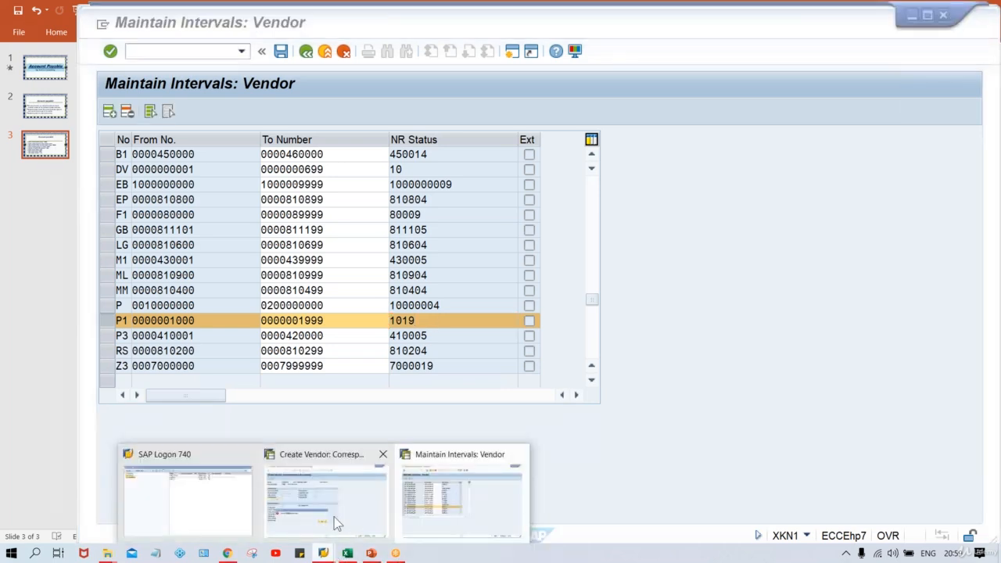
left_click(333, 516)
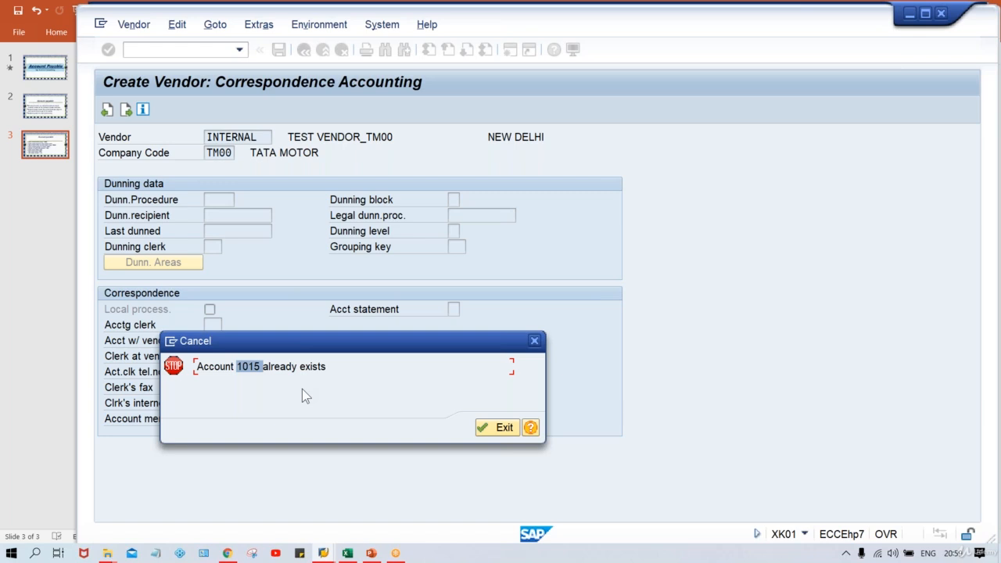
mouse_move(333, 553)
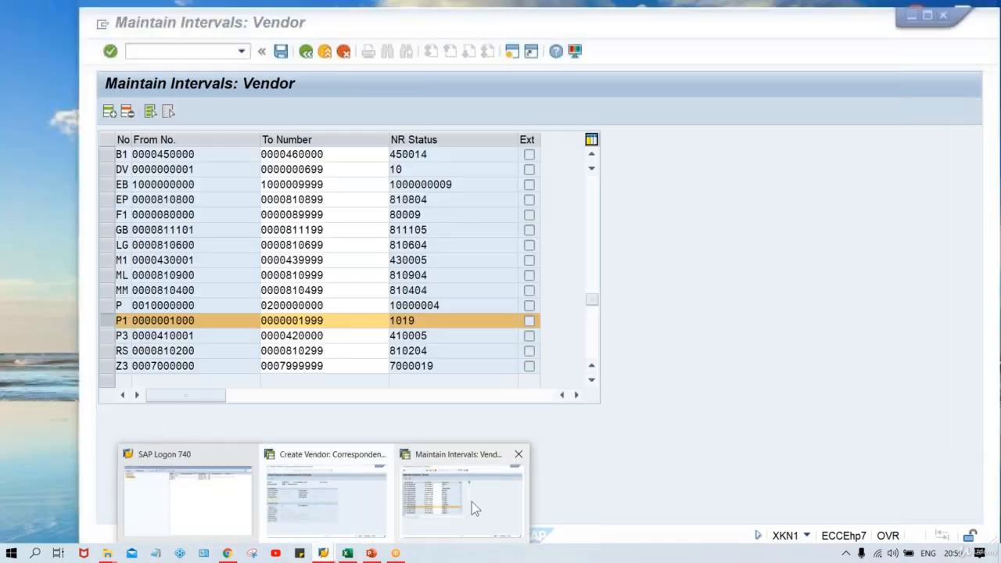
left_click(469, 501)
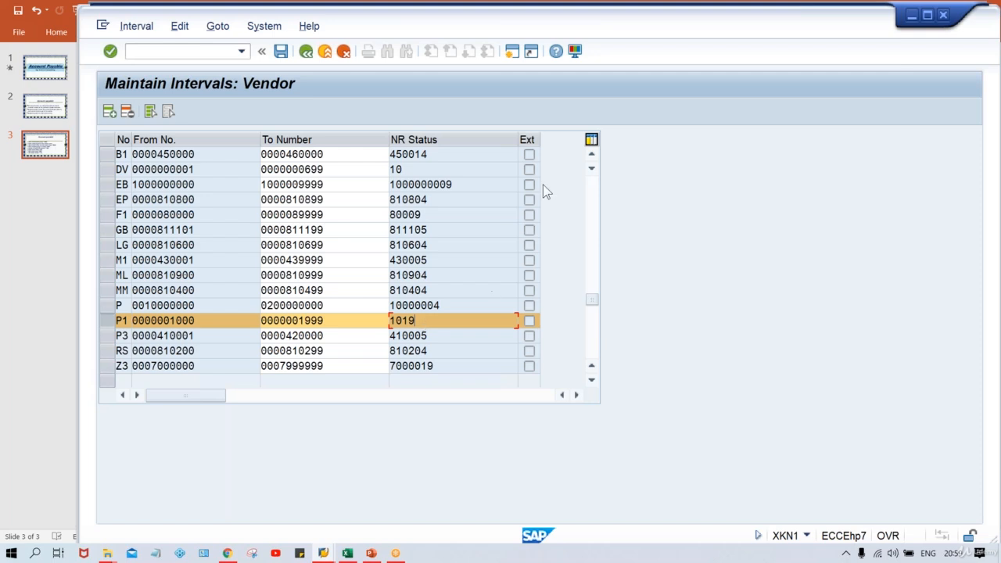
- Page to the top, select number range interval 02, and enter /NOBAS in the command field
left_click(592, 185)
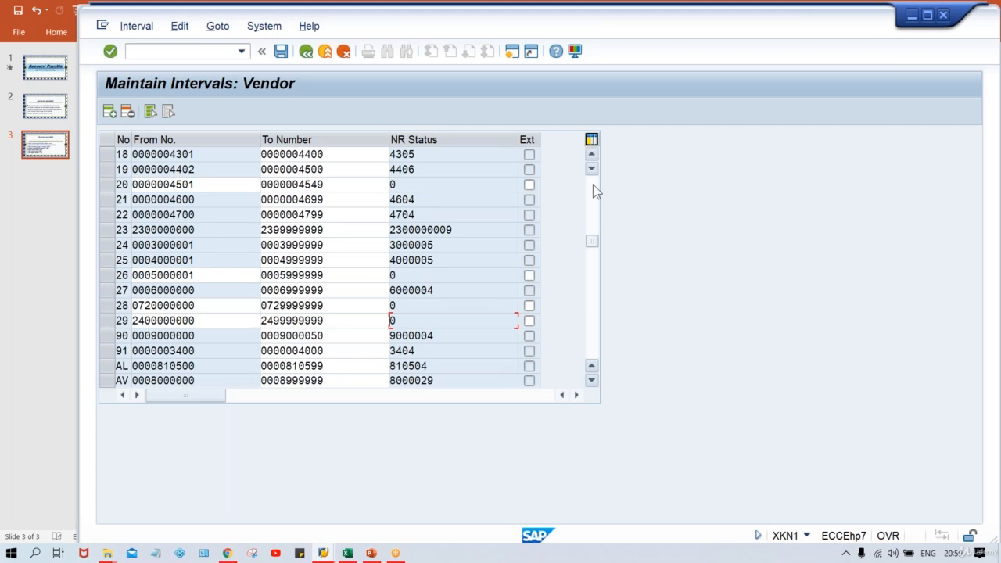
left_click(593, 184)
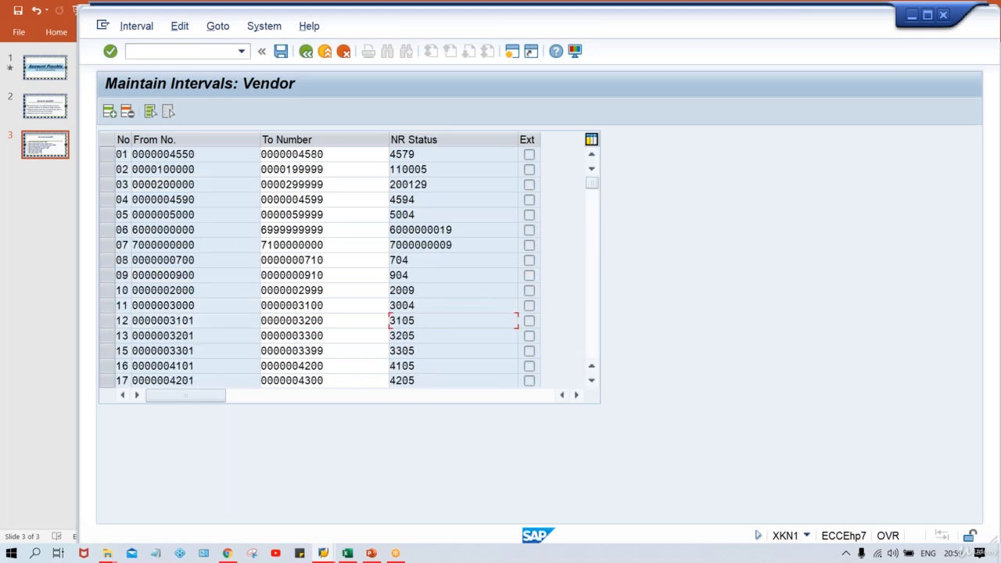
left_click(105, 169)
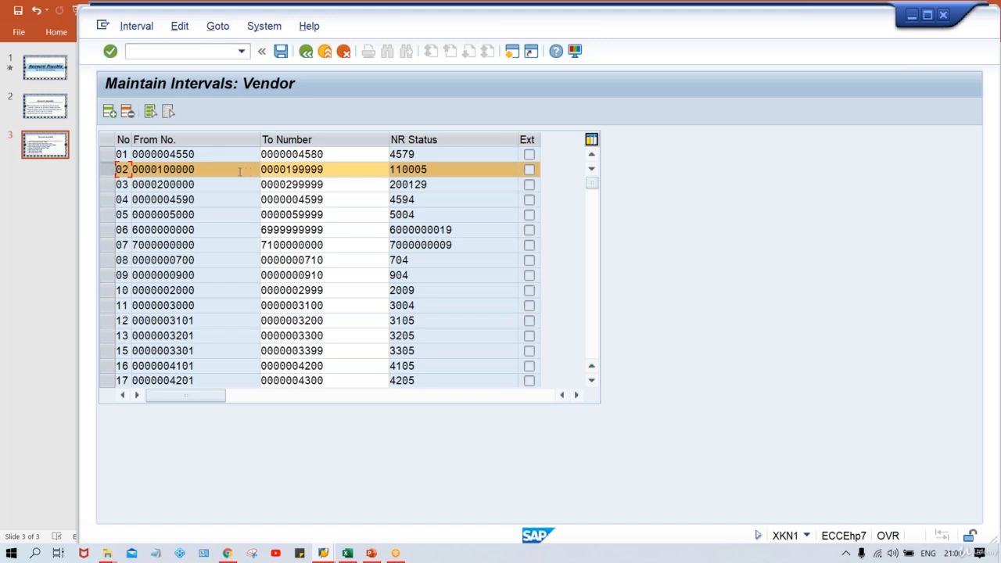
left_click(168, 51)
type("/NOBAS")
- In OBAS, assign account group TR01 to number range 02, save, and return to Create Vendor
key("Return")
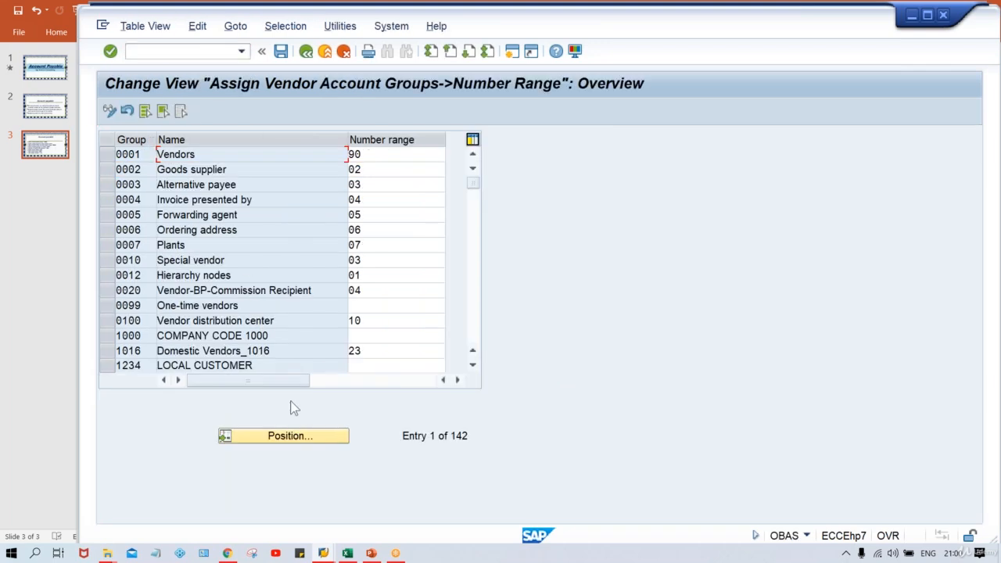
left_click(298, 441)
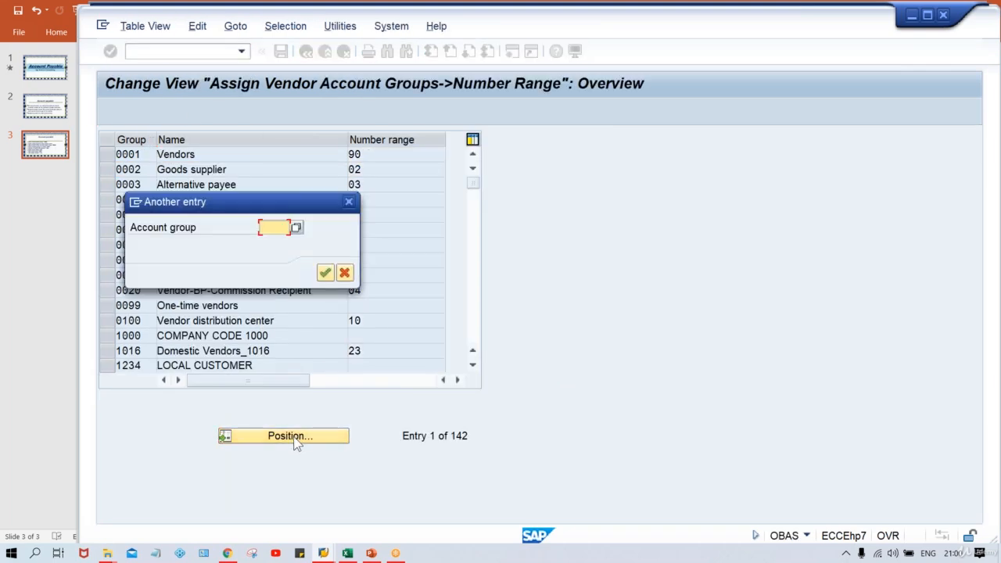
type("TR01")
key("Return")
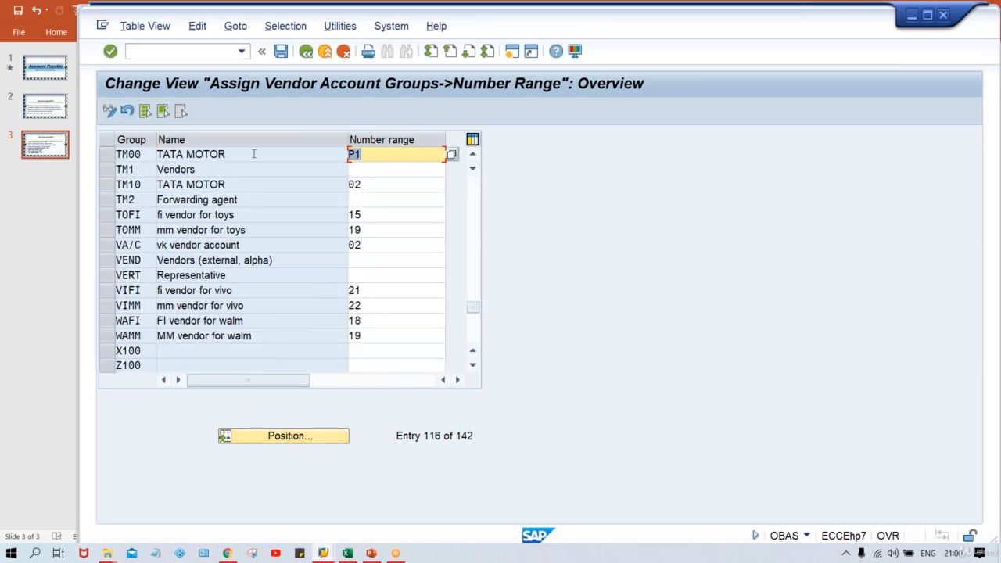
type("02")
key("ctrl+s")
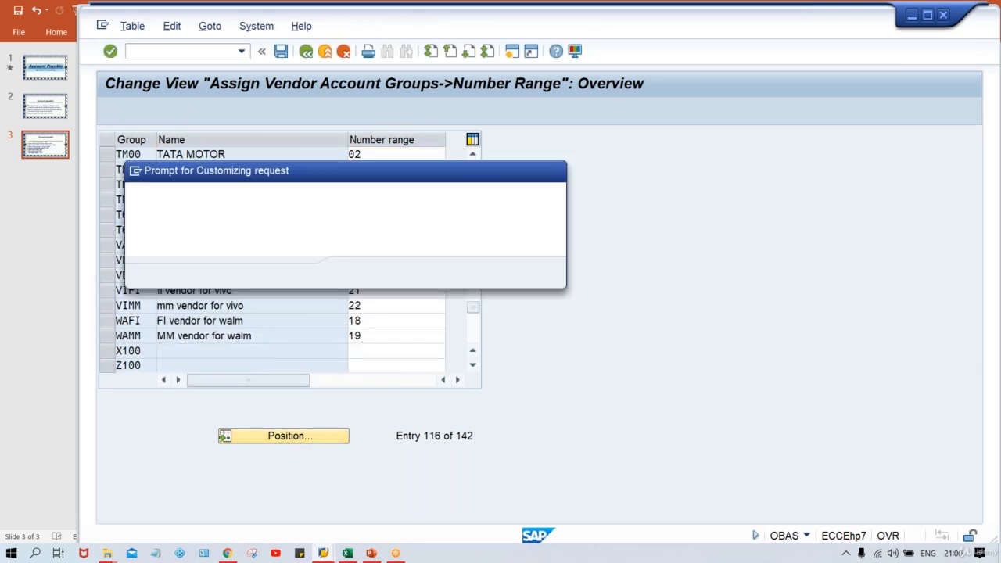
key("Return")
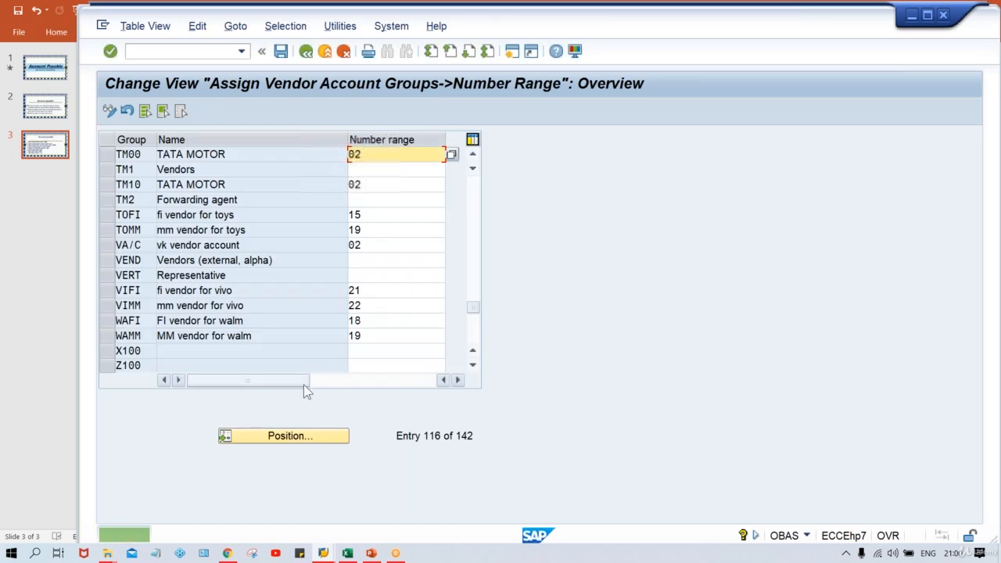
mouse_move(323, 552)
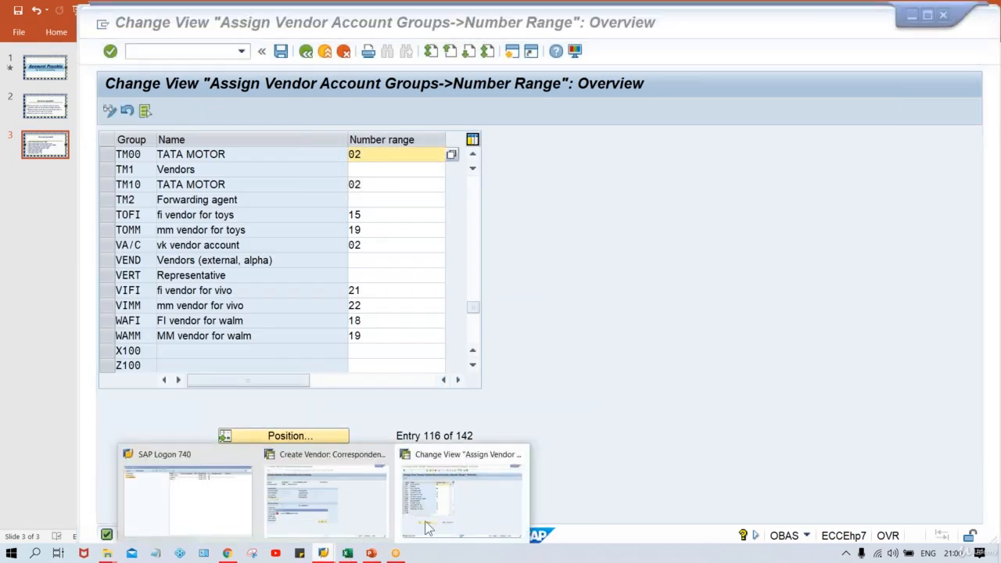
left_click(370, 513)
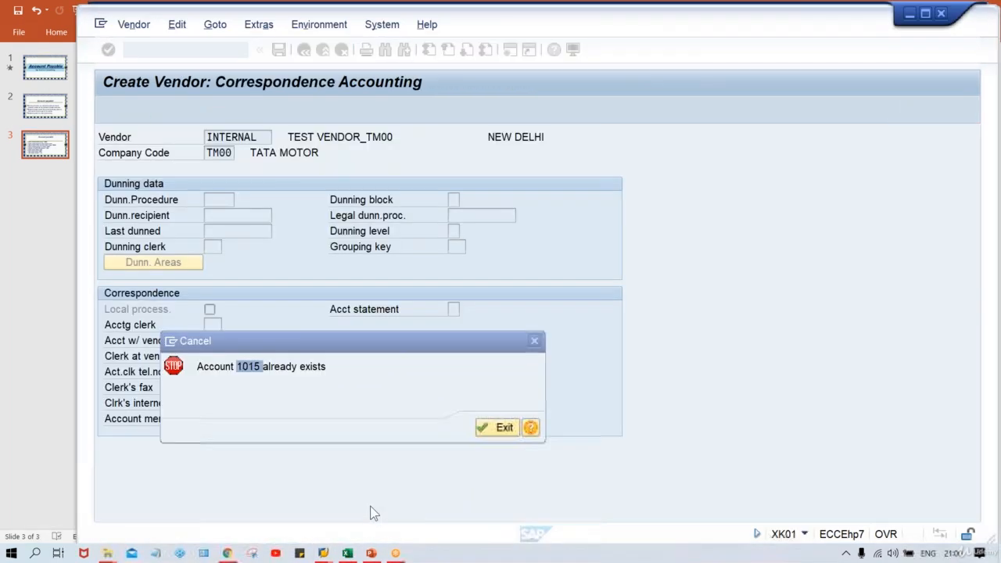
- Exit the existing-account error and restart vendor creation with XK01 from the initial screen
left_click(497, 431)
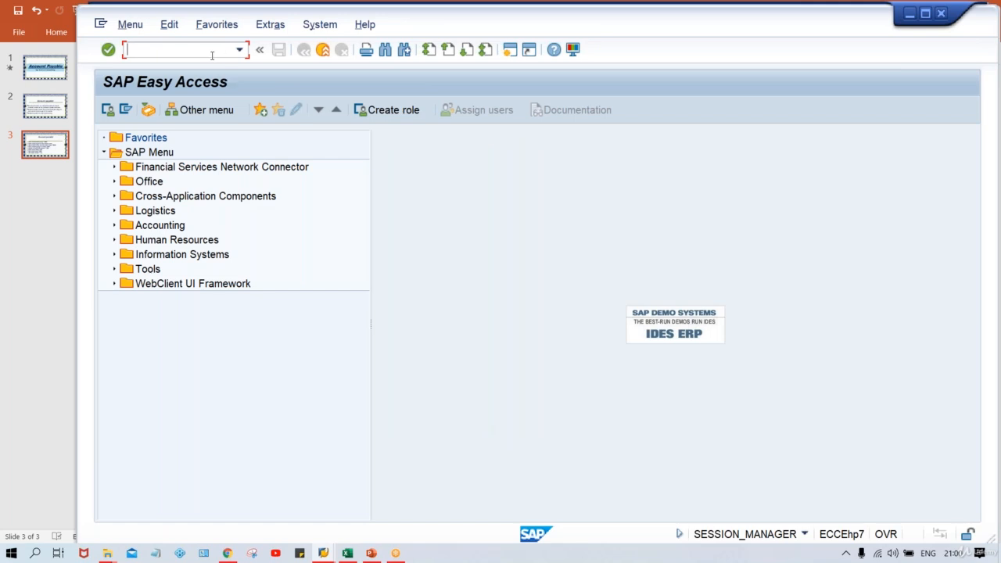
key("Down")
key("Down")
key("Down")
key("Return")
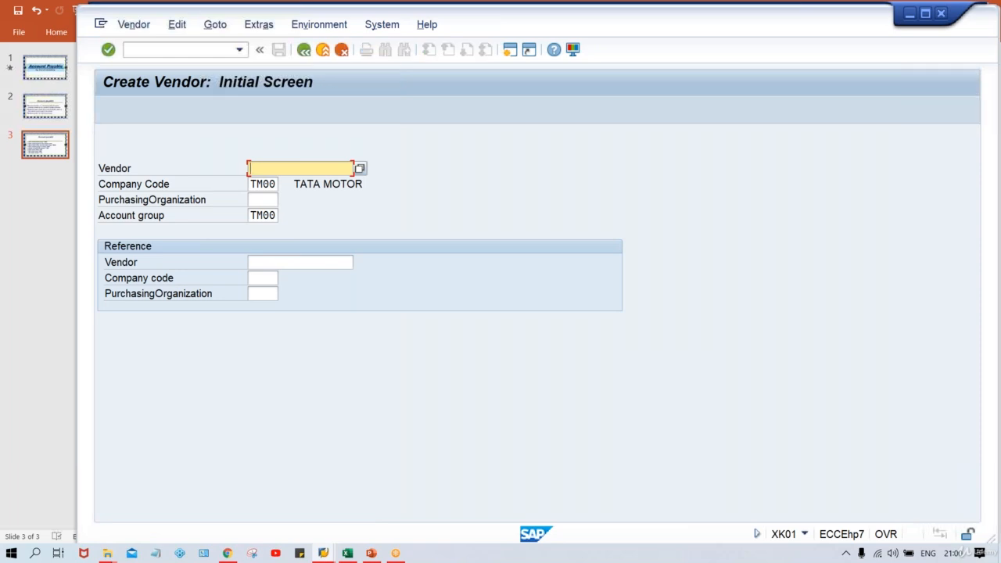
key("Return")
- Enter vendor name TEST VENDOR_TM00 and street TEST STREET
key("Tab")
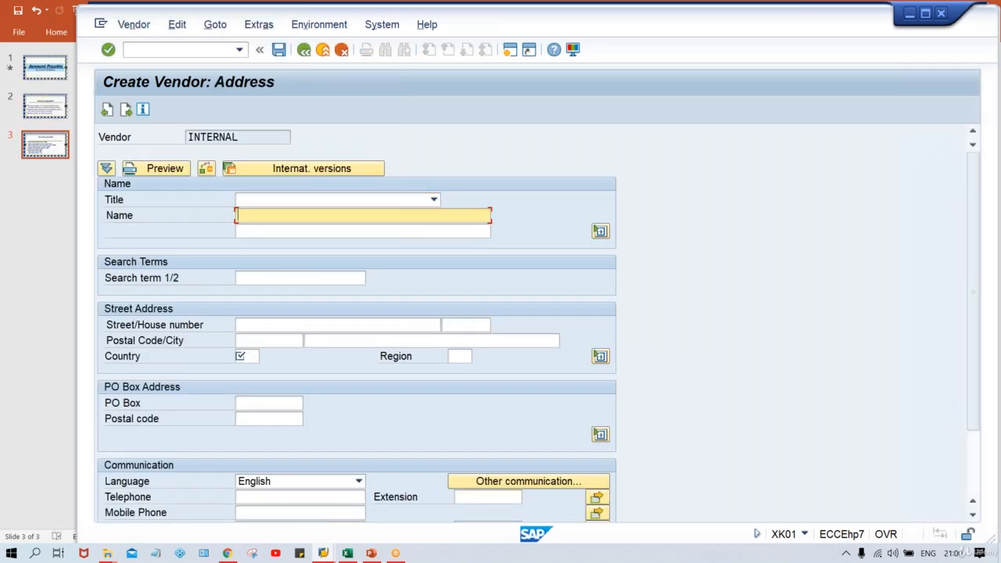
key("Down")
key("Return")
key("Tab")
key("Tab")
key("Tab")
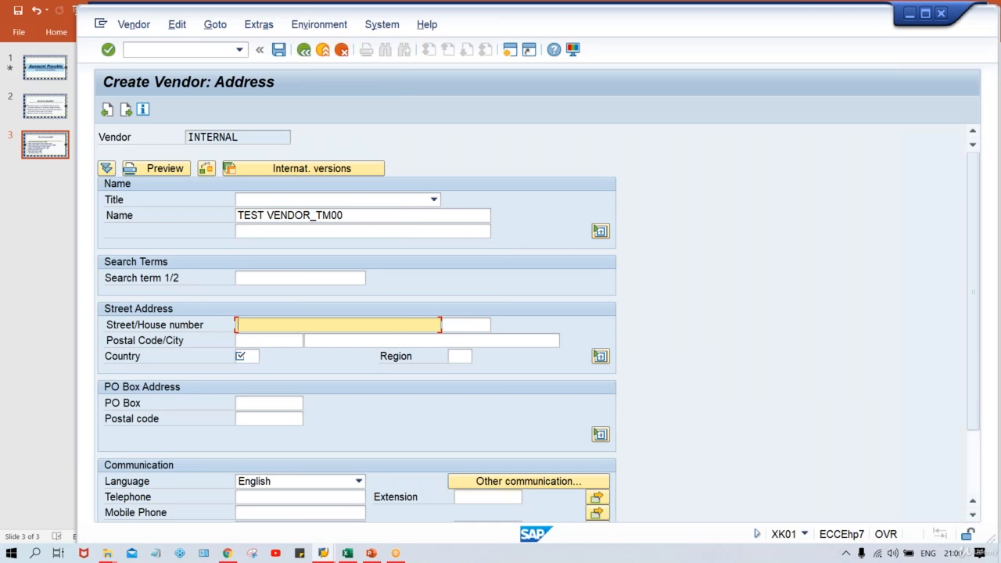
type("TEST STREET")
- Fill postal code 123456, city NEW DELHI and country IN, then continue to Control
key("Tab")
key("Tab")
key("Down")
key("Tab")
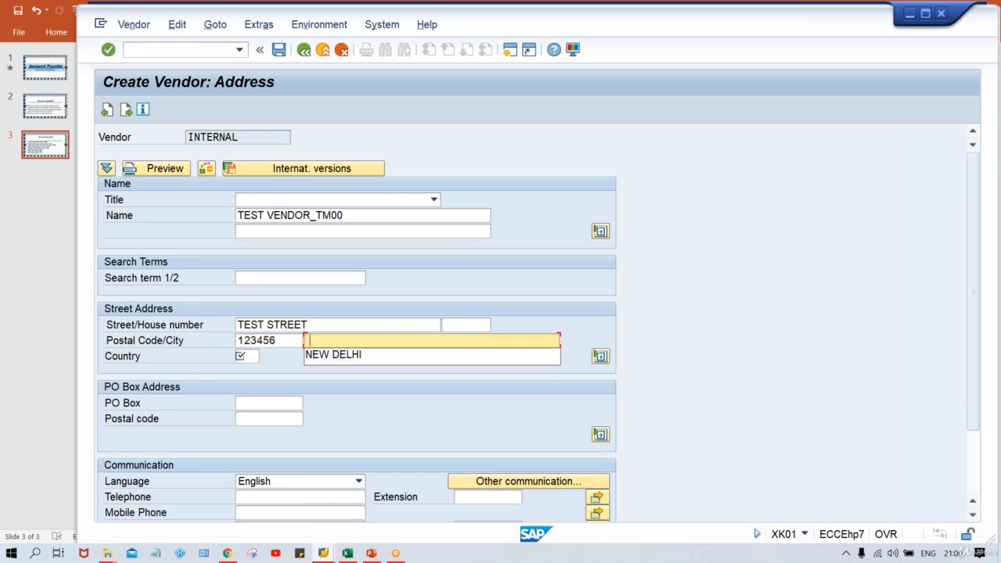
key("Down")
key("Tab")
type("IN")
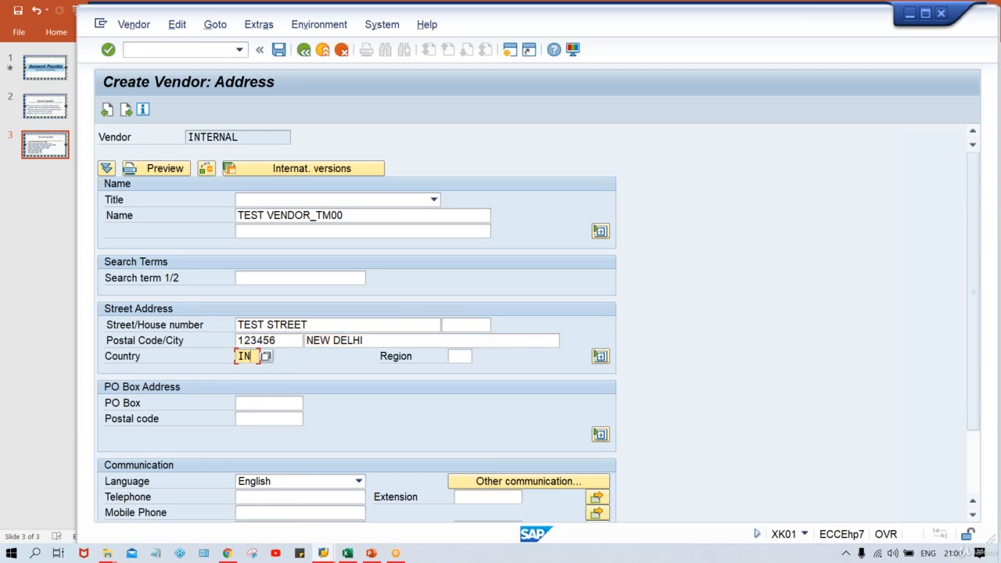
key("Tab")
key("Tab")
key("Tab")
key("Tab")
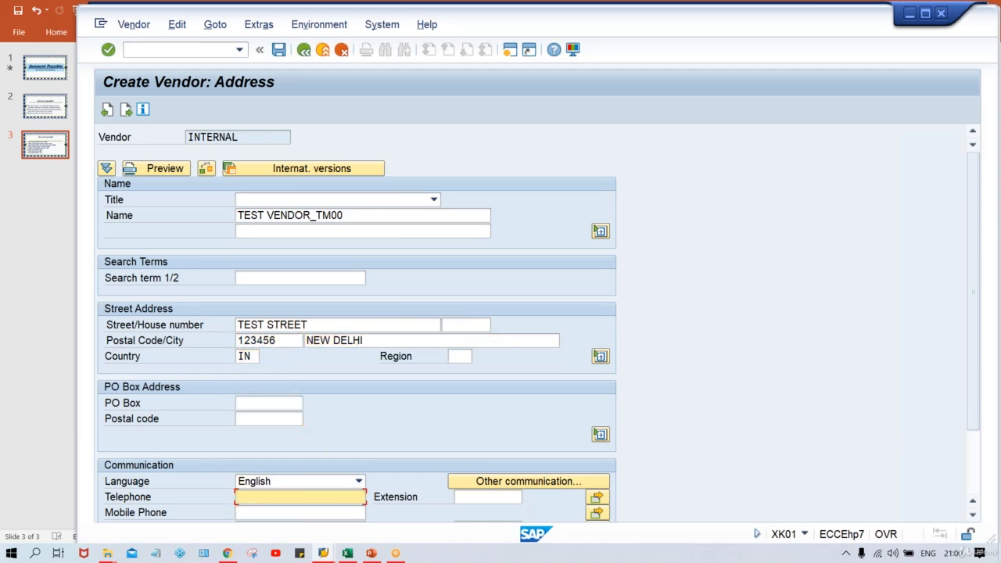
key("Return")
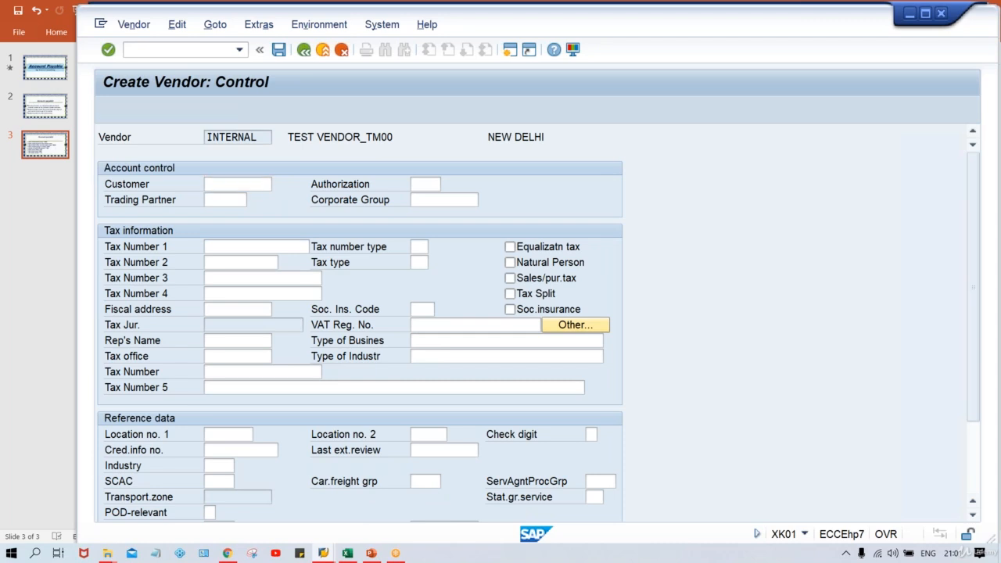
key("Return")
type("IN")
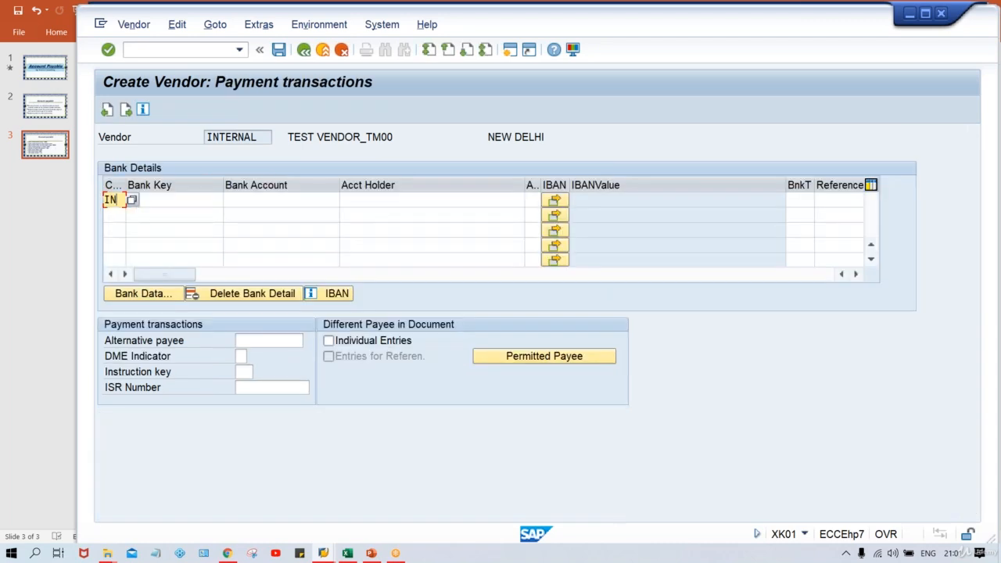
key("Tab")
type("HDFC")
key("Tab")
key("Tab")
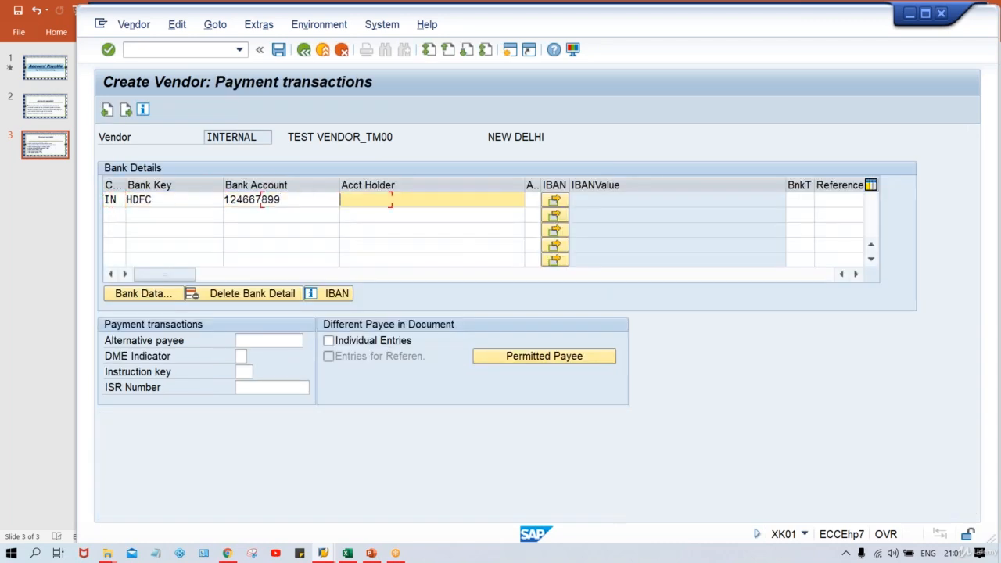
- Copy TEST VENDOR from the vendor name and paste it as the bank account holder
key("Down")
key("Up")
key("Down")
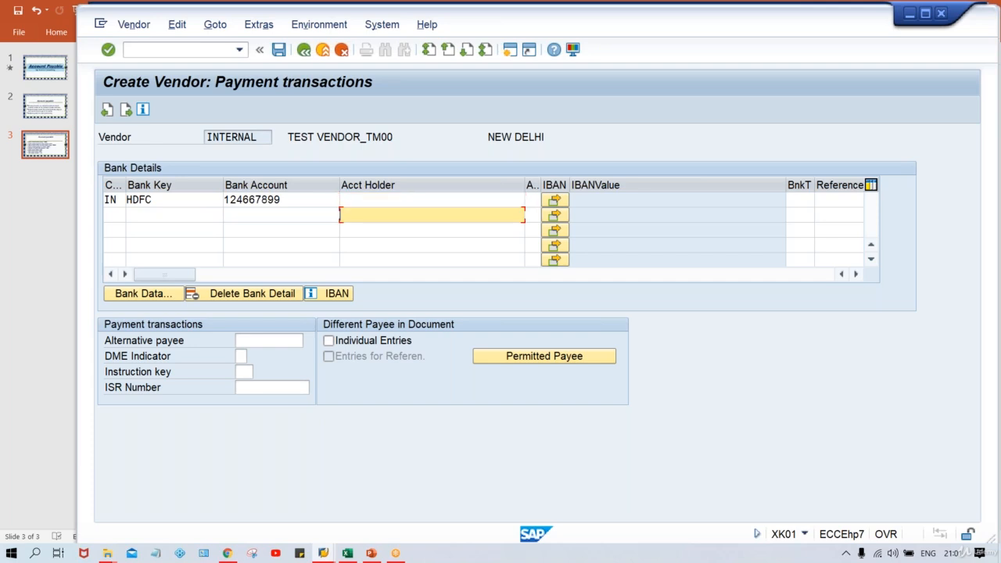
key("Up")
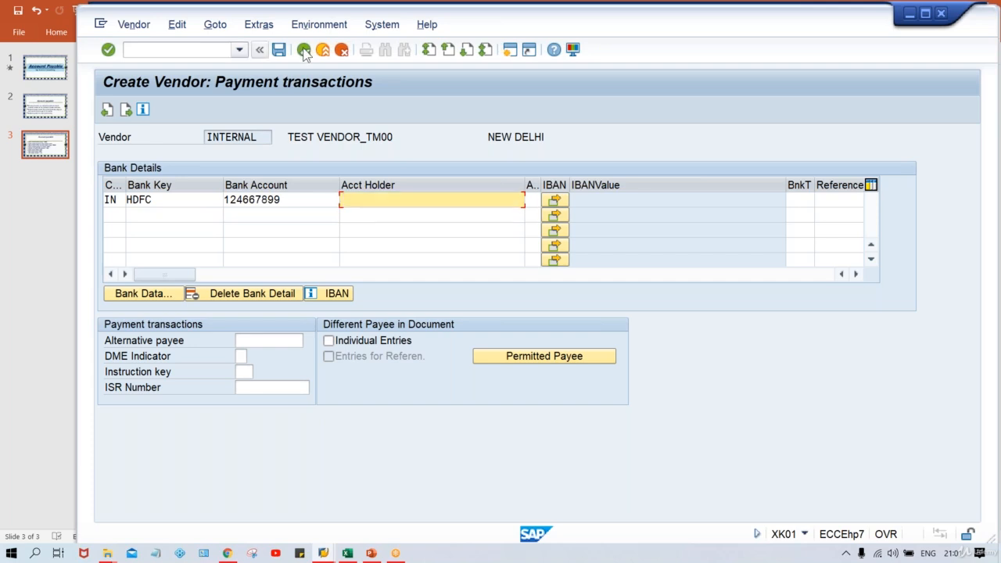
left_click_drag(289, 136, 360, 136)
key("ctrl+c")
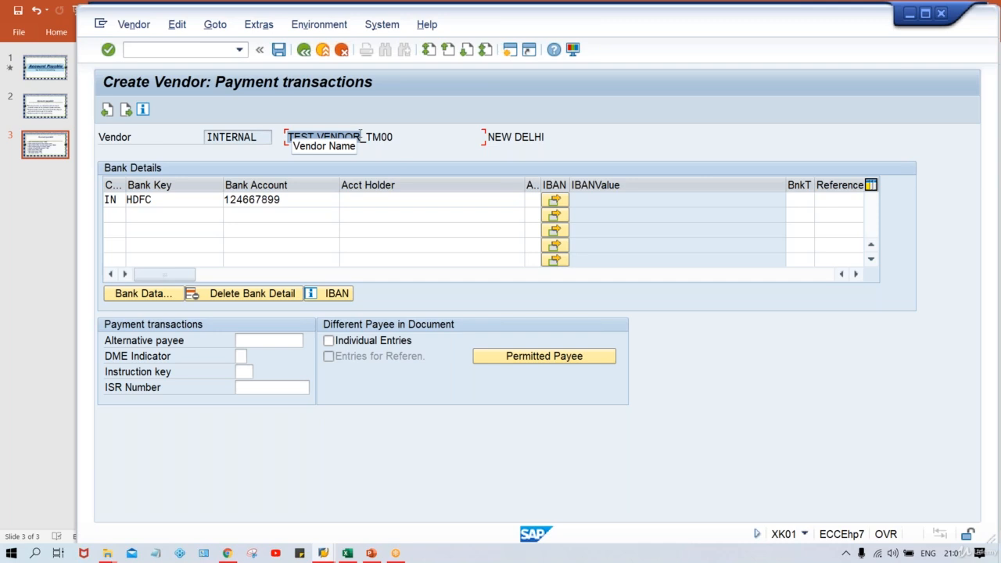
left_click(361, 136)
left_click(381, 206)
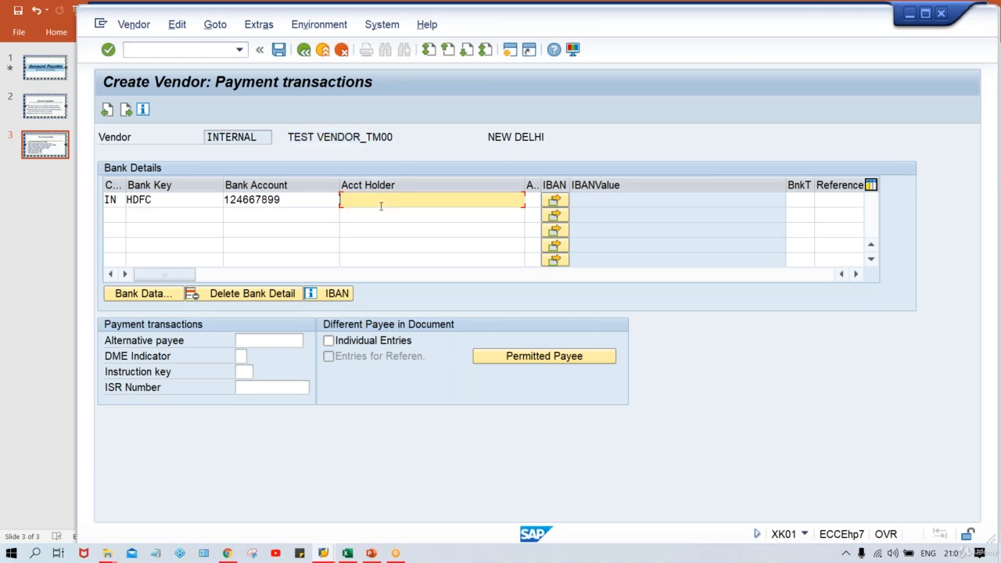
key("ctrl+v")
key("Return")
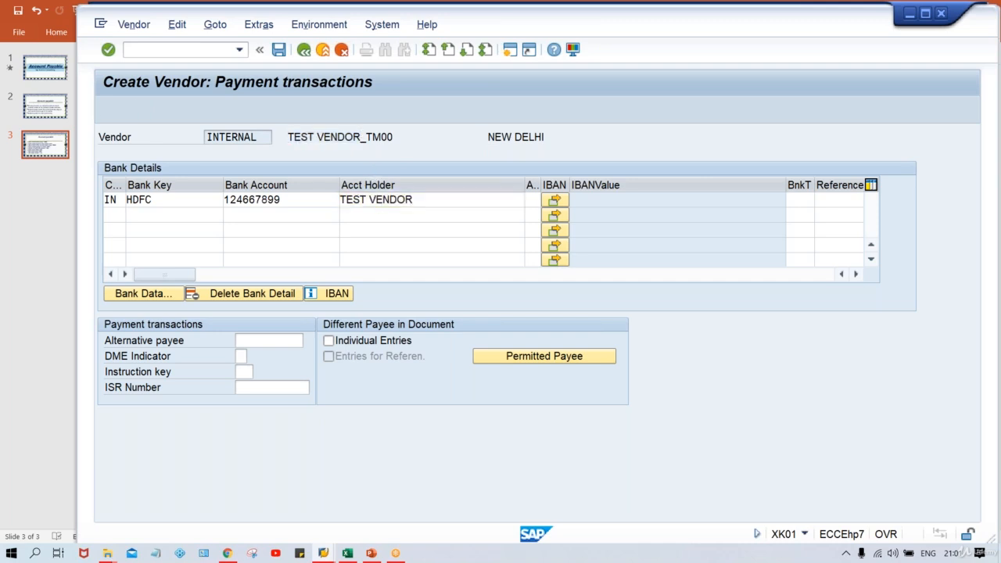
- On Contact persons, fill the contact's first and last name from input history
key("Return")
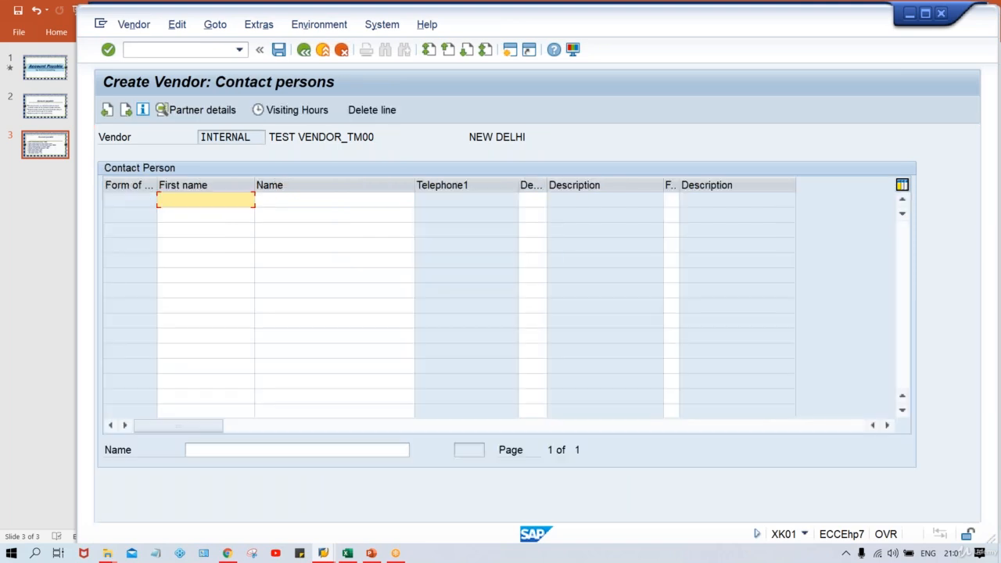
key("Down")
key("Return")
key("Tab")
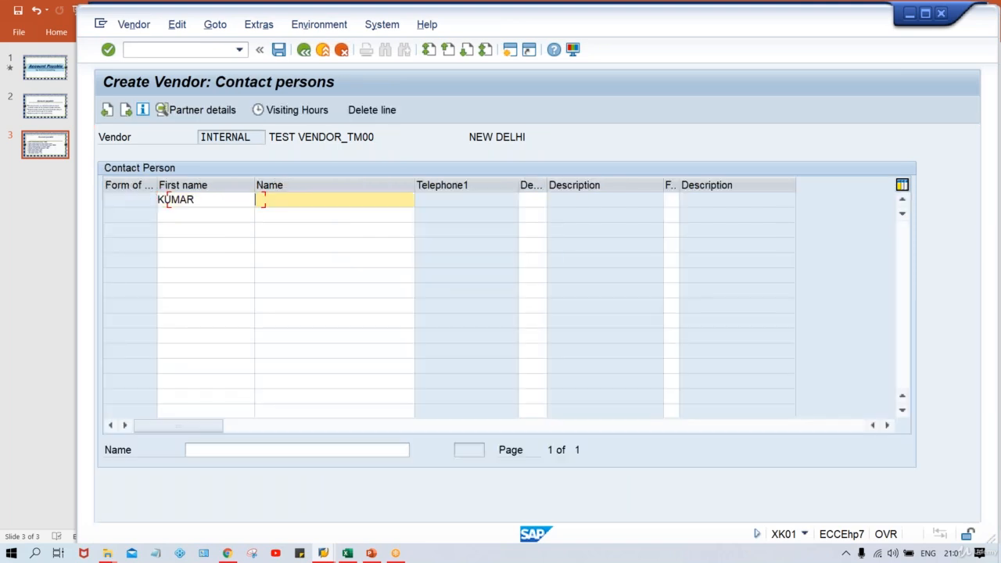
key("Down")
key("Return")
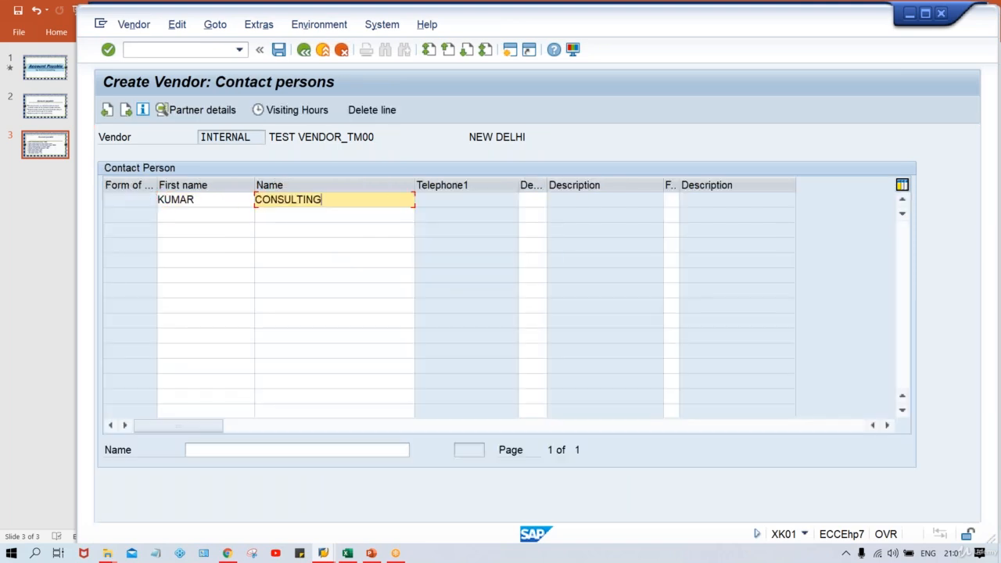
left_click(210, 201)
left_click(360, 201)
- Add the contact's stored telephone number in partner details, then continue to Accounting information
double_click(347, 199)
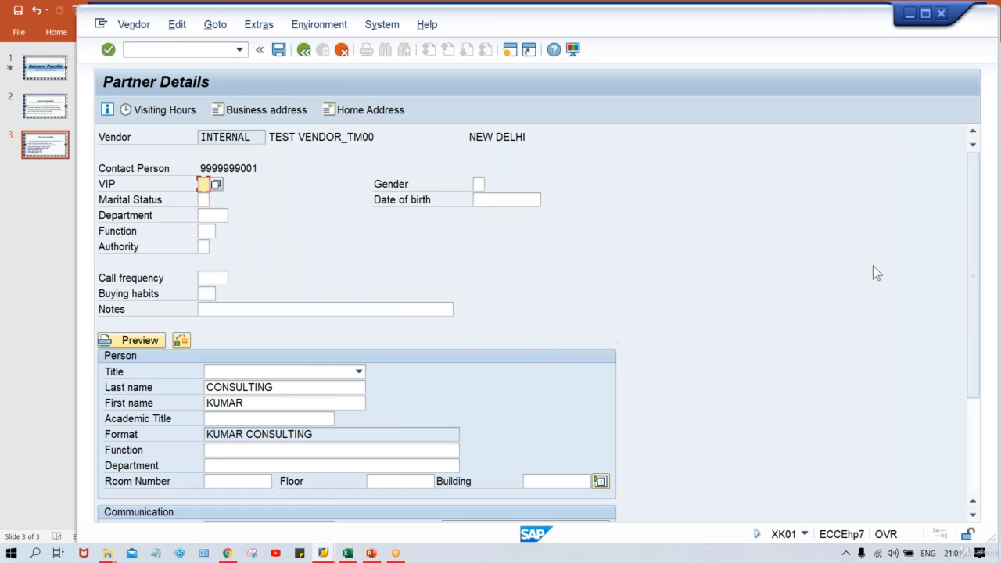
scroll(965, 375, "down", 3)
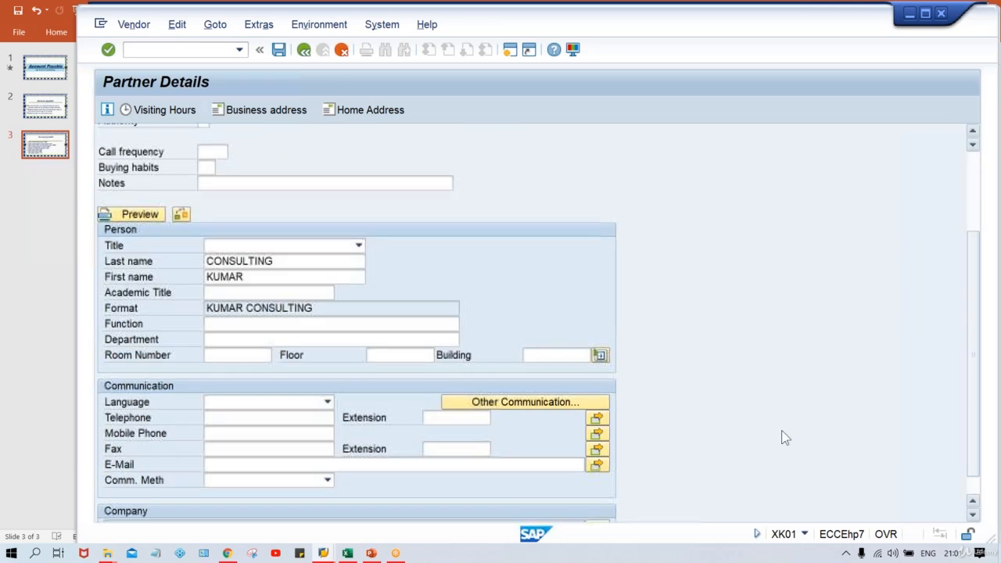
left_click(247, 418)
key("Down")
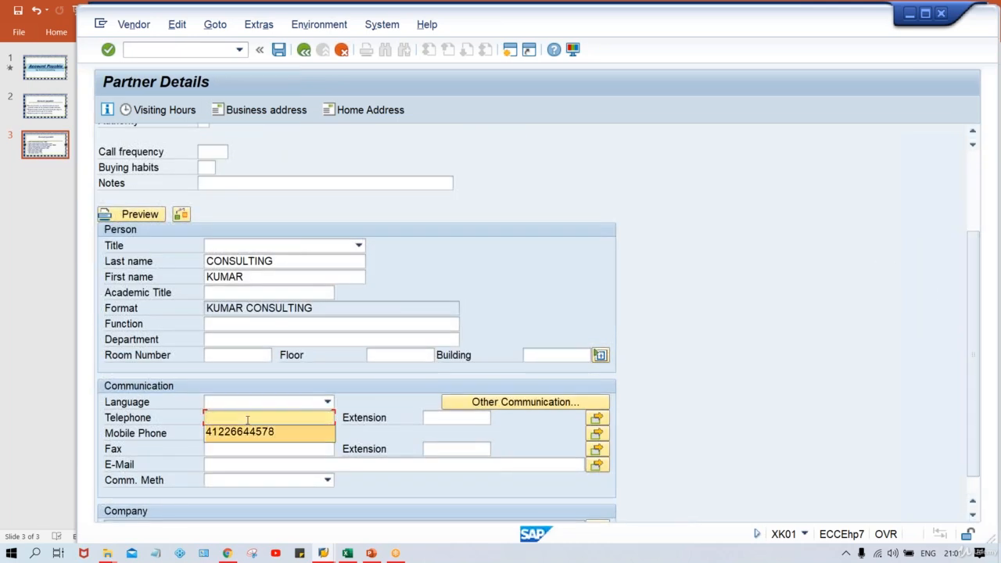
key("Return")
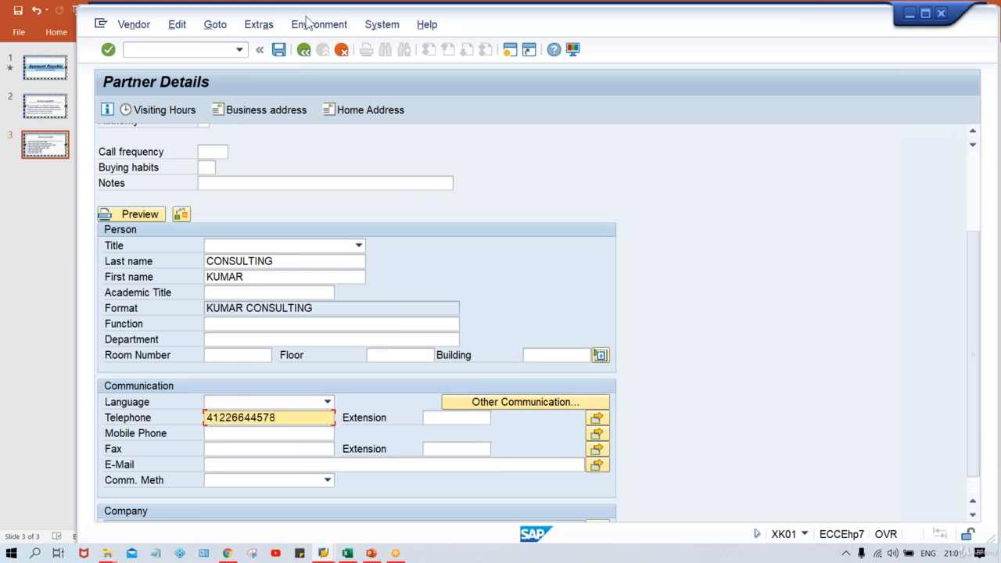
left_click(306, 55)
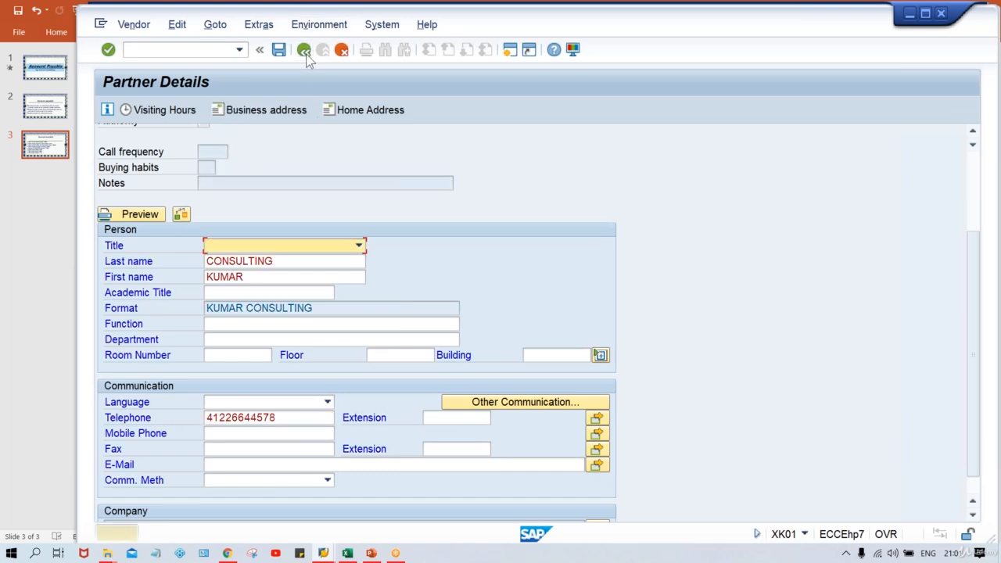
left_click(304, 52)
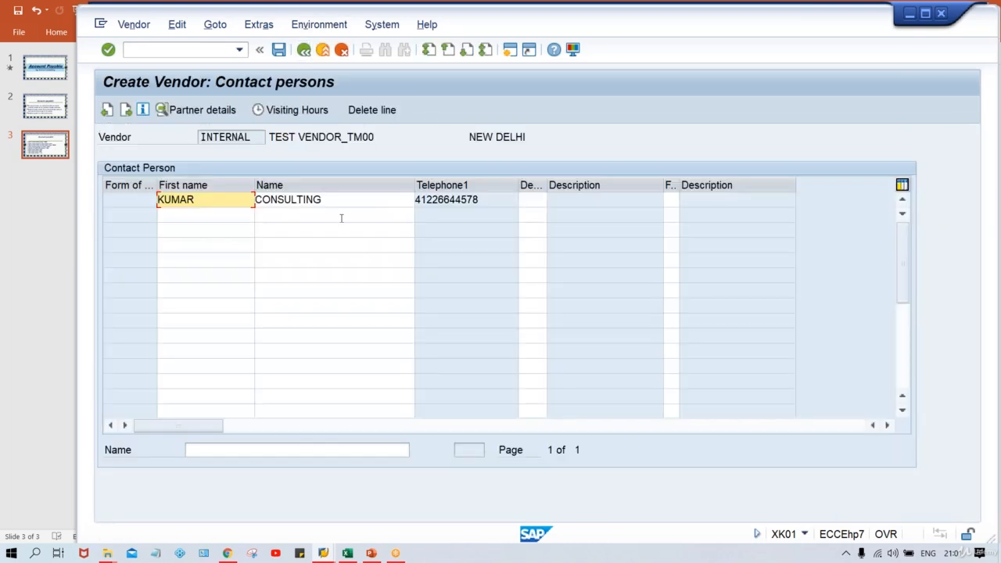
key("Return")
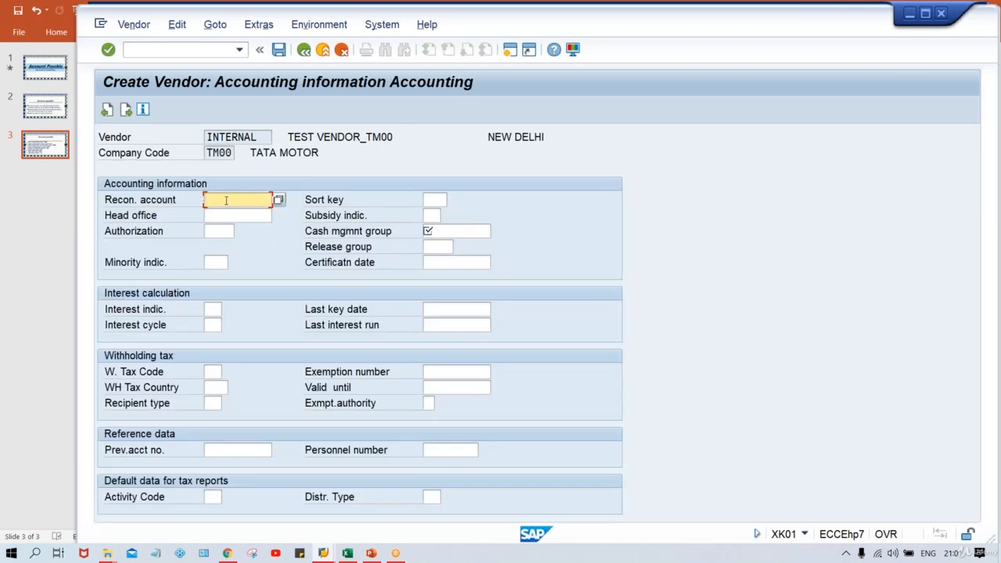
- Choose reconciliation account 2000 and cash management group A1 from history, then continue
key("space")
key("Down")
key("Return")
key("Tab")
key("Tab")
key("Tab")
key("Tab")
key("Tab")
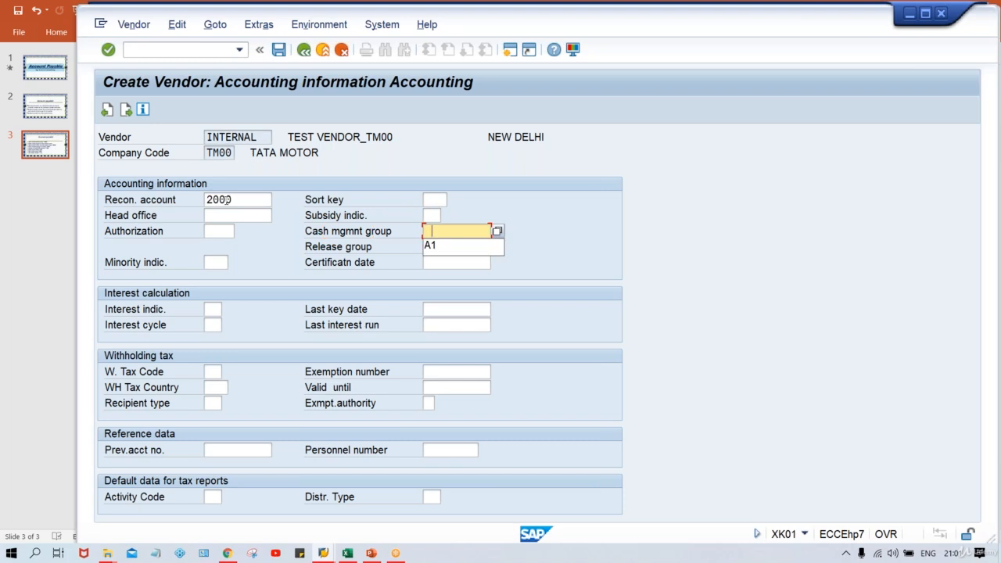
key("space")
key("Down")
key("Return")
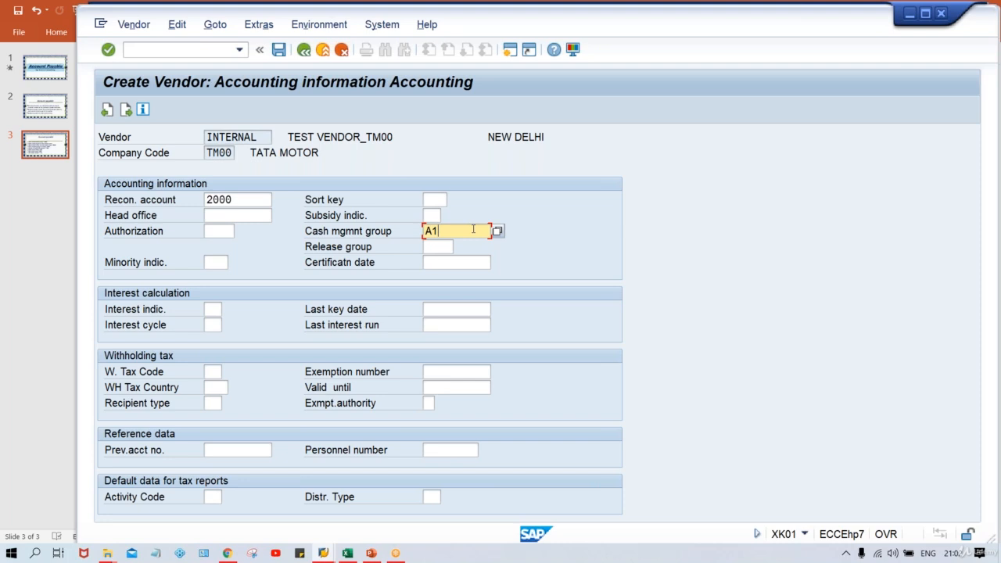
key("Return")
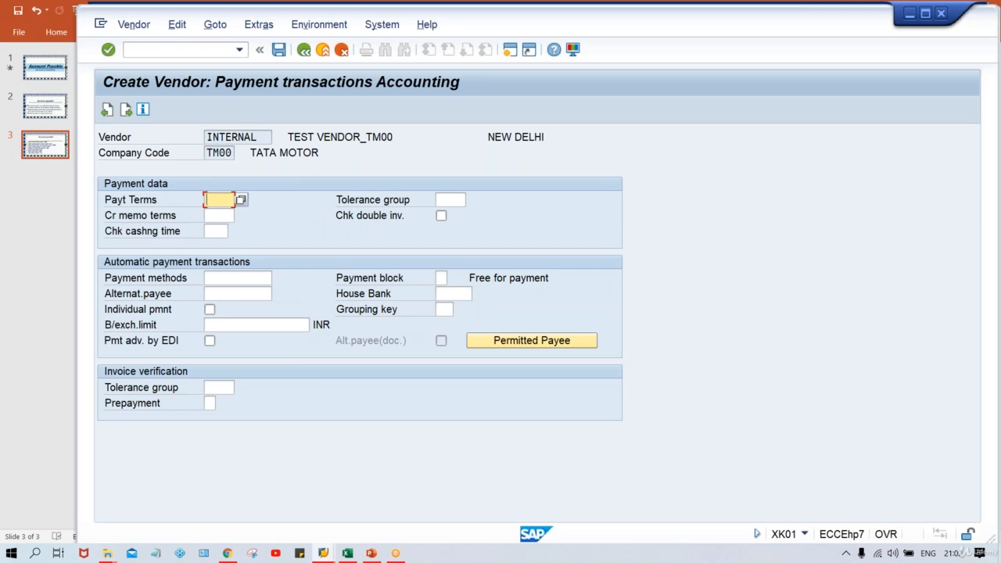
- Select payment terms 0001 and move past Correspondence to the last-data-screen prompt
key("space")
key("Down")
key("Return")
key("Return")
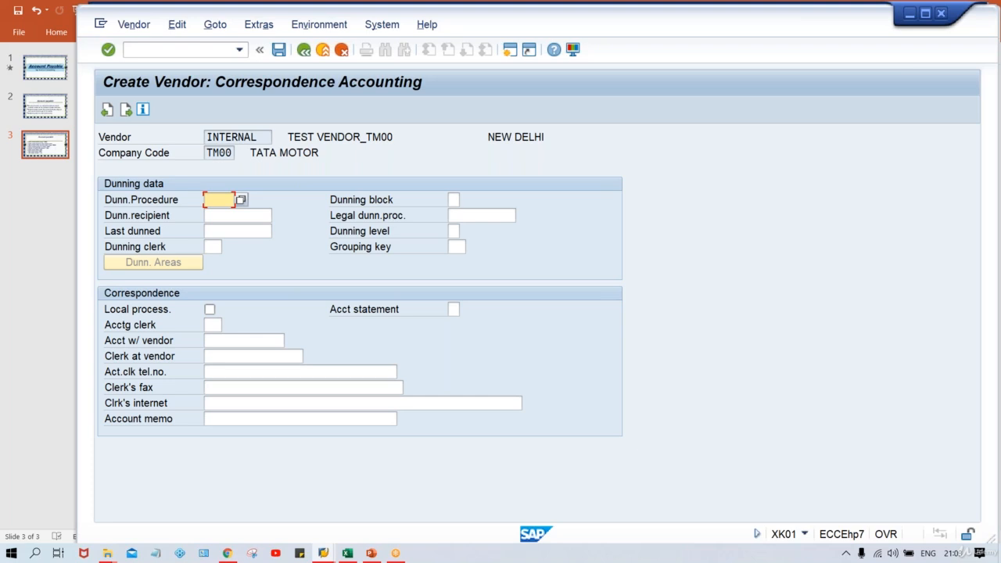
left_click(126, 109)
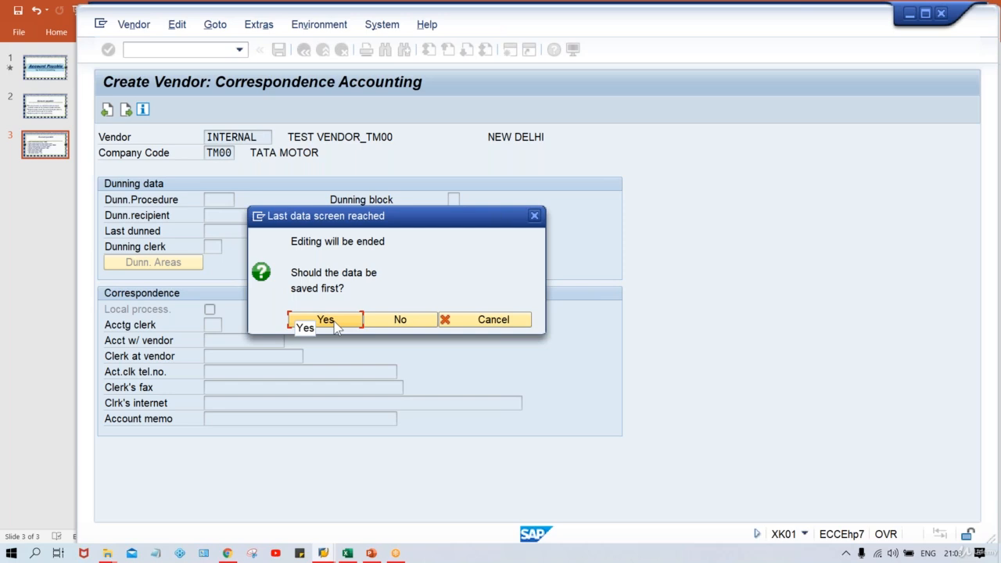
- Answer Yes to save the new vendor in company code TM00
left_click(325, 320)
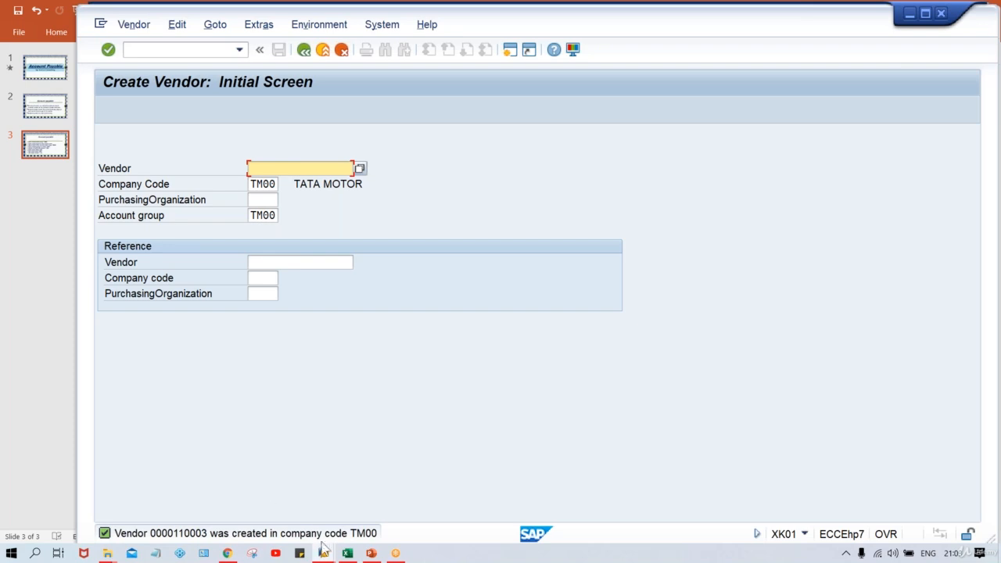
- In the number-range session, run /NXKN1 and display the vendor number range intervals, showing interval 01
mouse_move(322, 552)
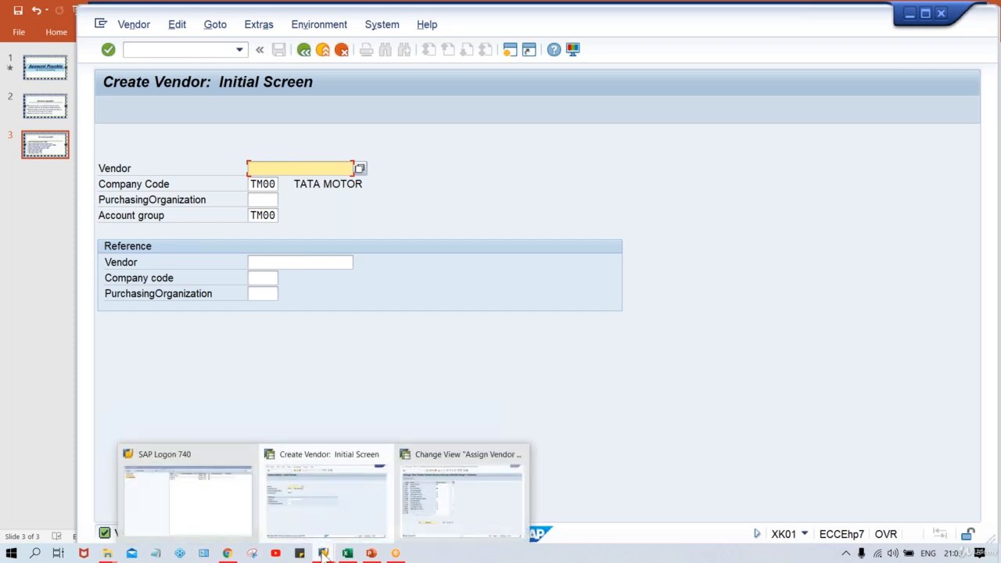
left_click(436, 532)
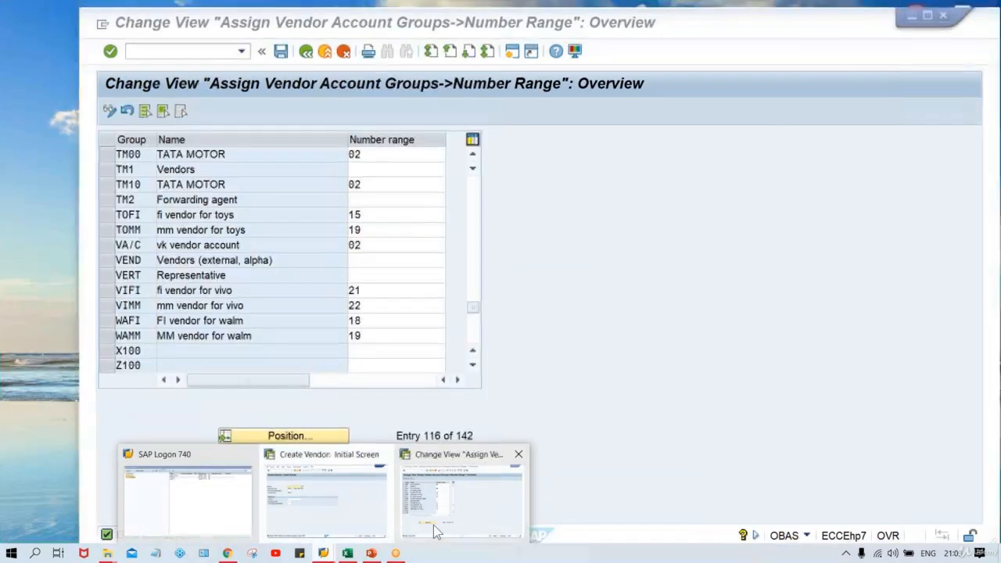
left_click(188, 52)
type("/N")
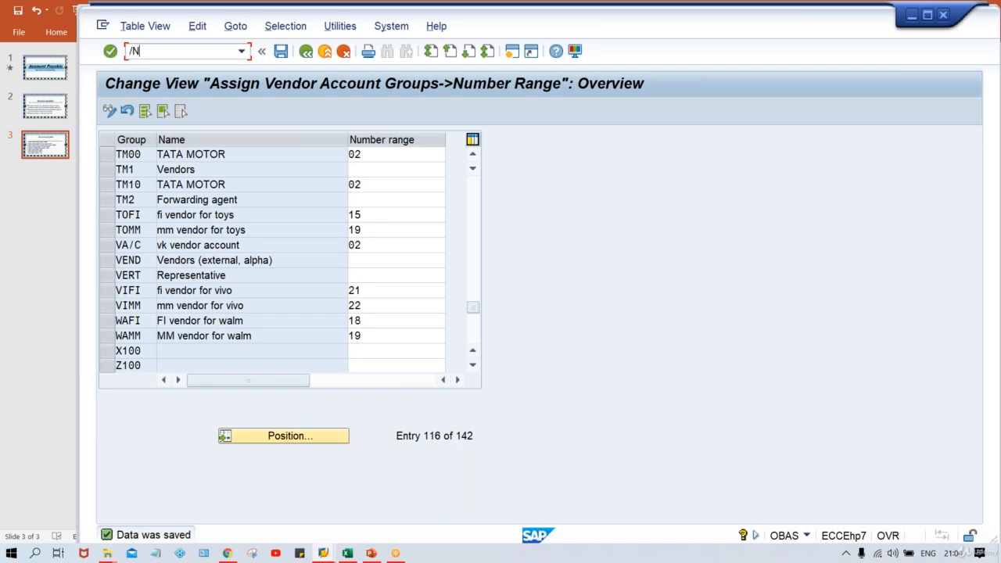
type("OB")
key("BackSpace")
key("BackSpace")
key("BackSpace")
type("NXKN1")
key("Return")
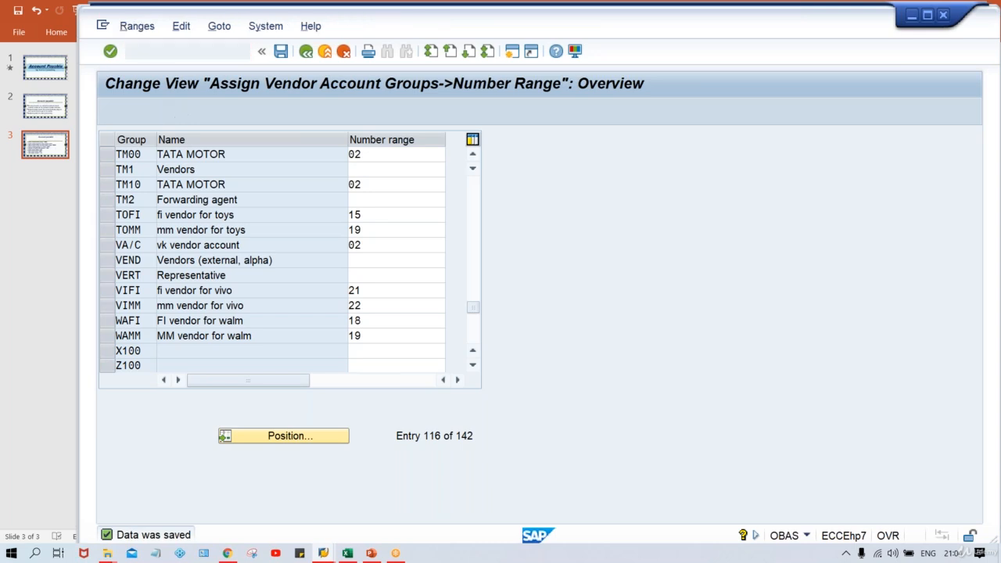
left_click(301, 170)
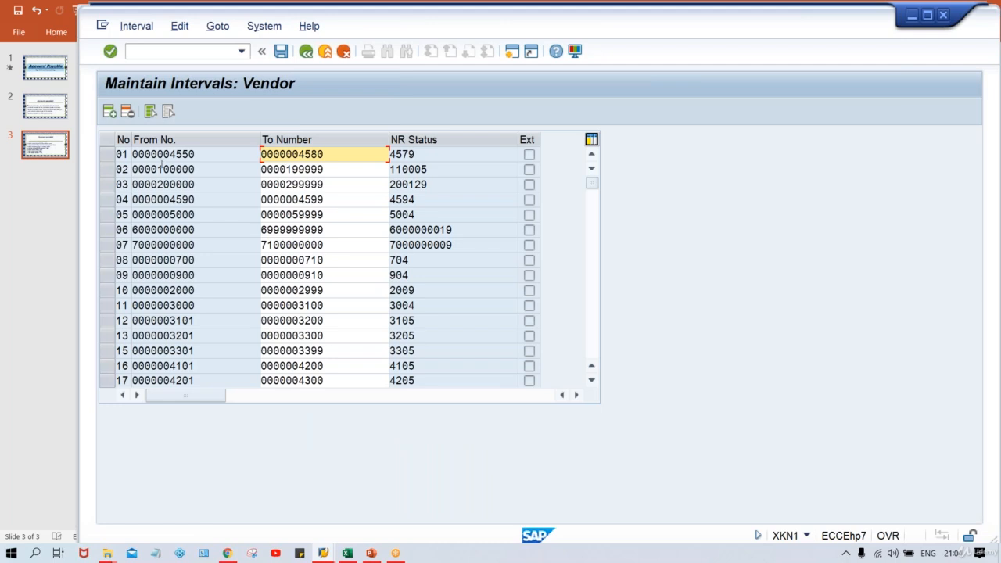
left_click(105, 170)
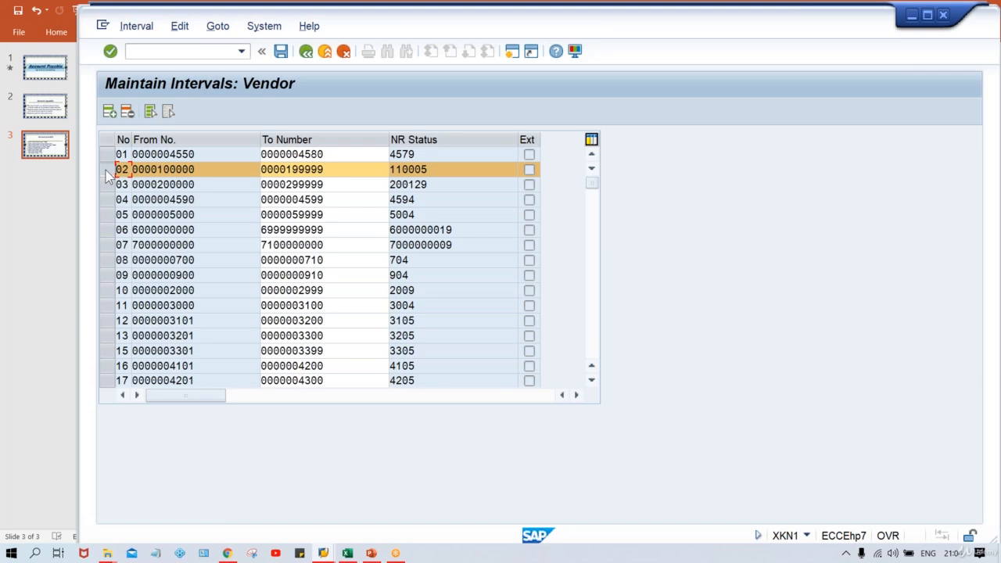
left_click(436, 171)
- Check the NR status value 110005, then return to the Create Vendor session confirming creation in TM00
double_click(435, 170)
left_click(432, 170)
mouse_move(323, 552)
left_click(310, 516)
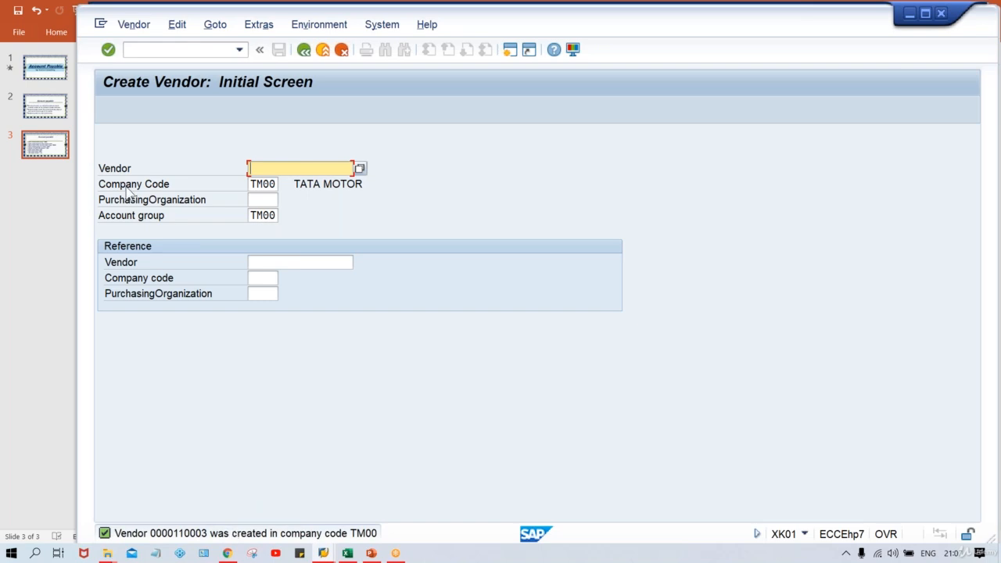
- Run transaction XK02 to reach Change Vendor for vendor 110003 in company code TM00
left_click(133, 26)
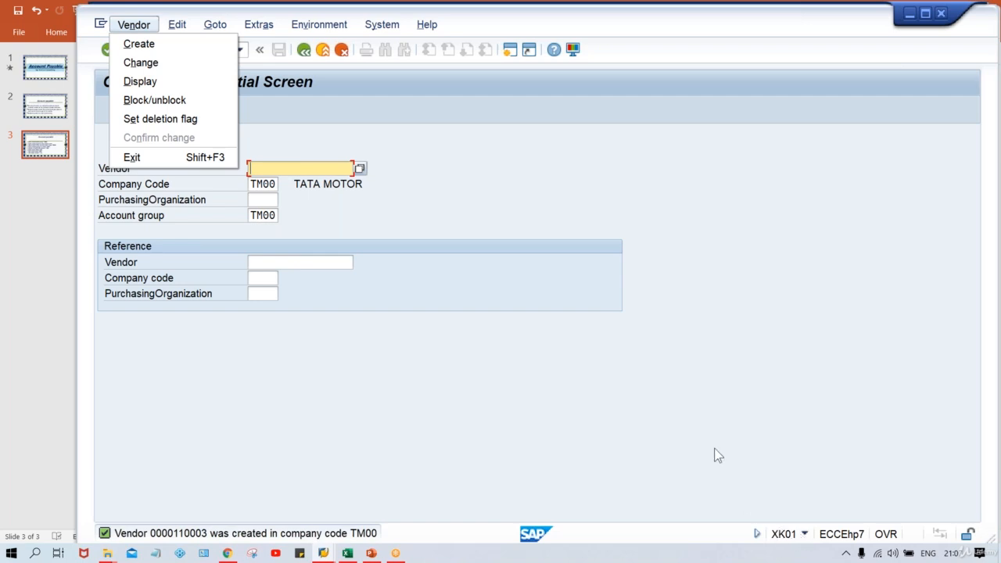
left_click(412, 283)
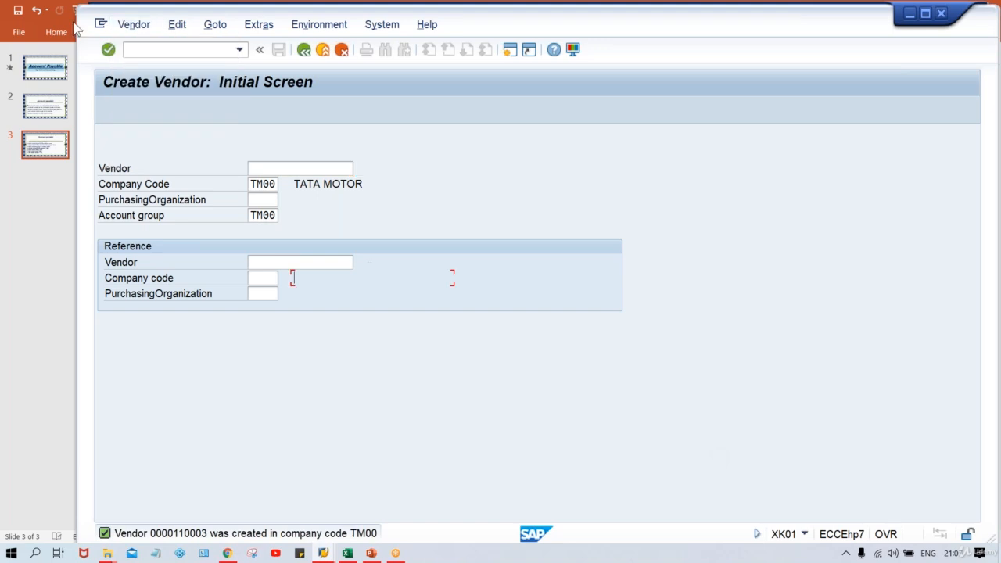
left_click(181, 50)
type("/NXK02")
key("Return")
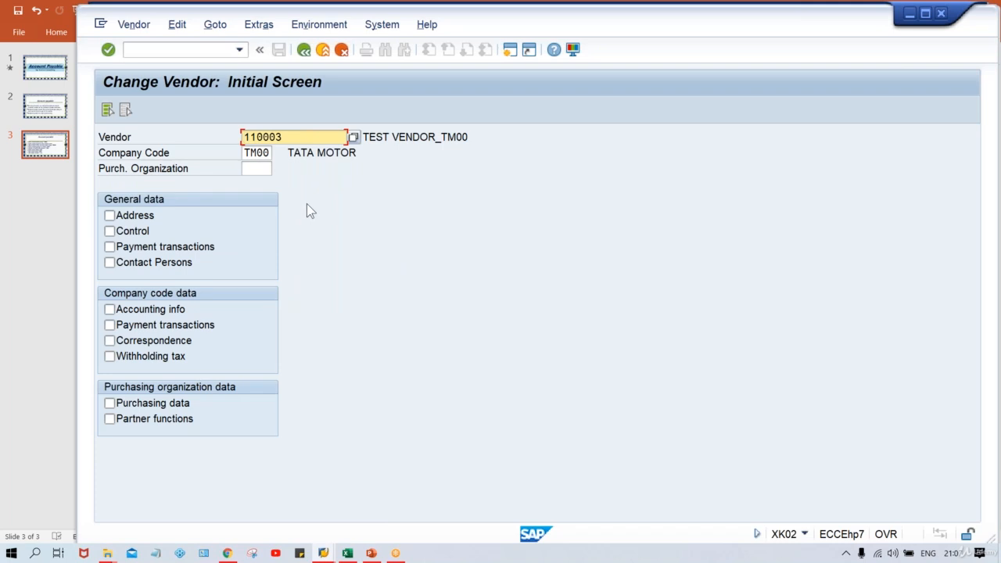
- On vendor 110003's Address screen, append 123 to make the street 'TEST STREET 123', and save
left_click(129, 219)
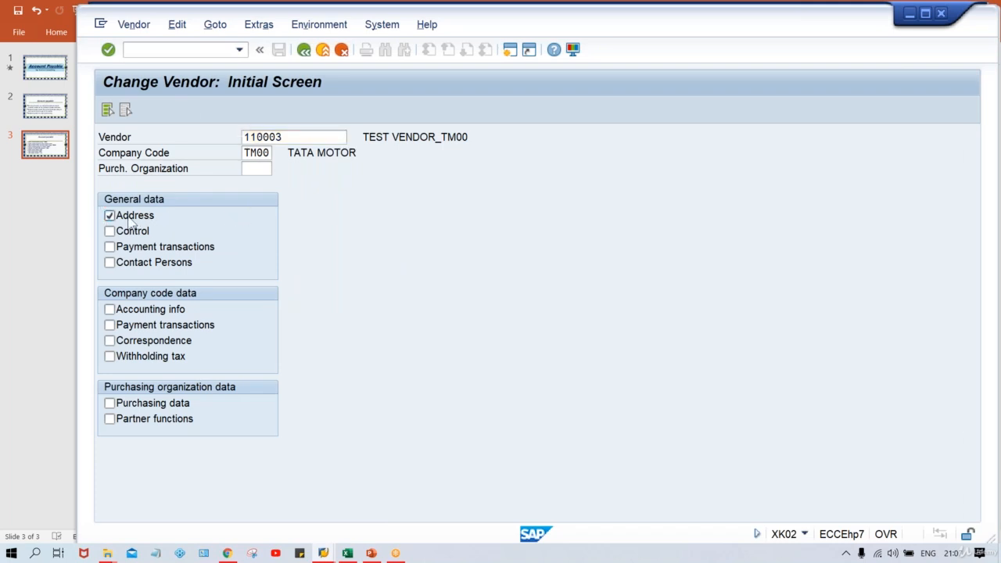
key("Return")
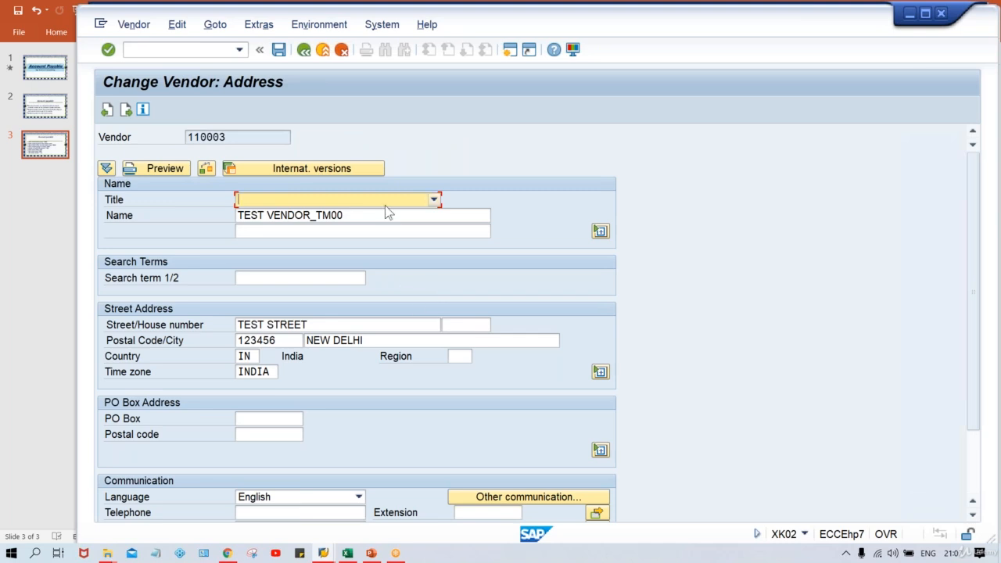
left_click(354, 327)
type("123")
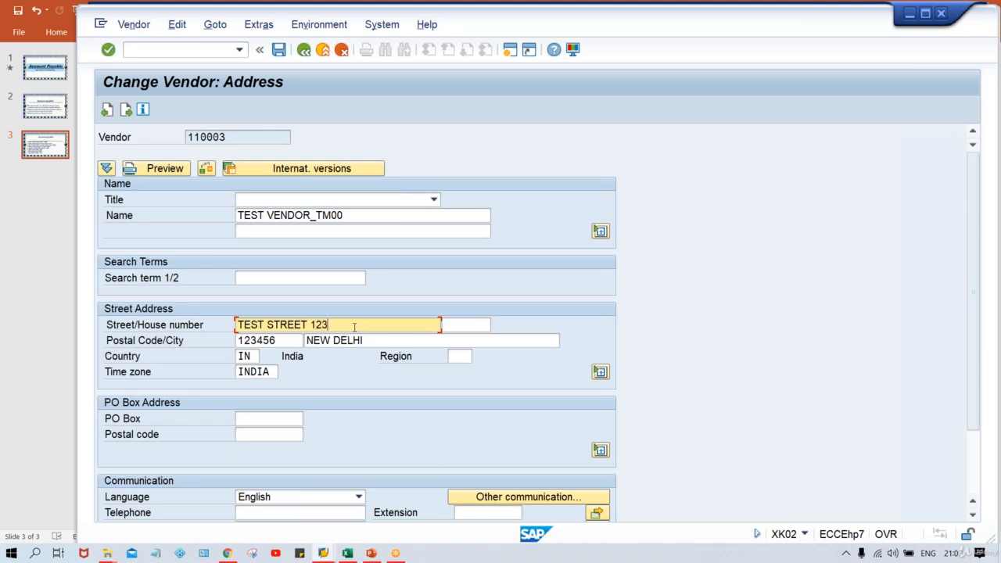
key("ctrl+s")
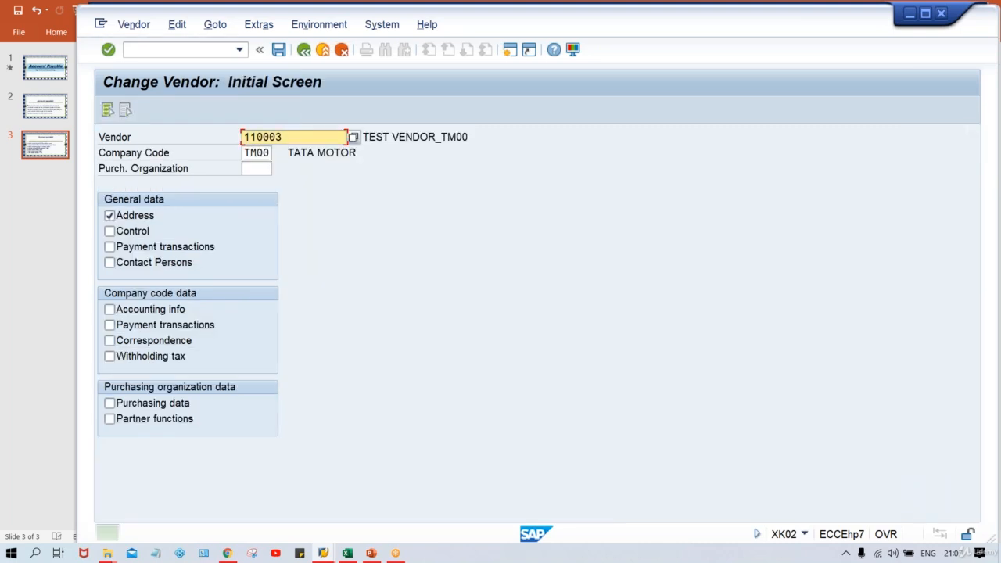
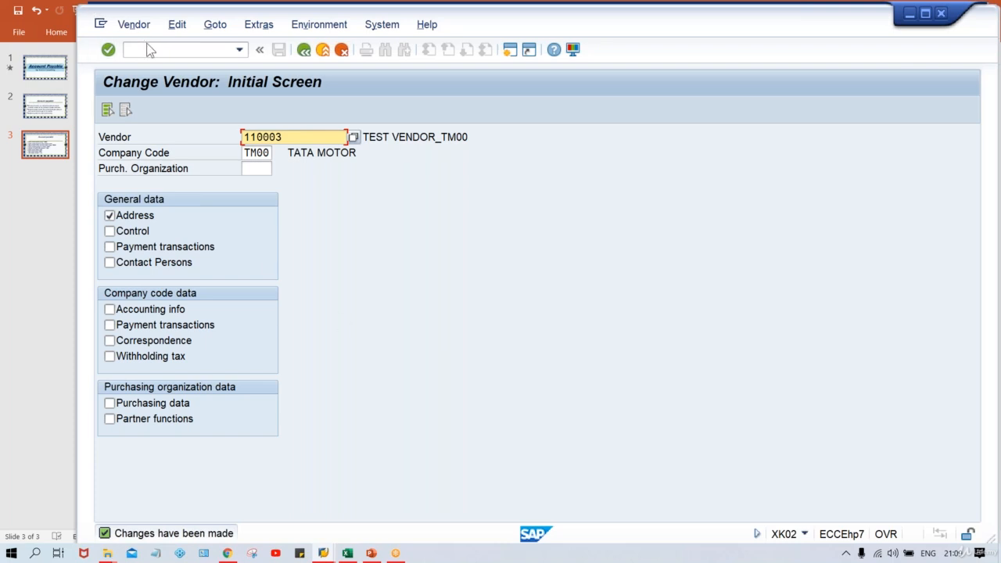
- Display vendor 110003's address read-only via /NXK03, then bring the Excel Class workbook forward
left_click(148, 48)
type("/")
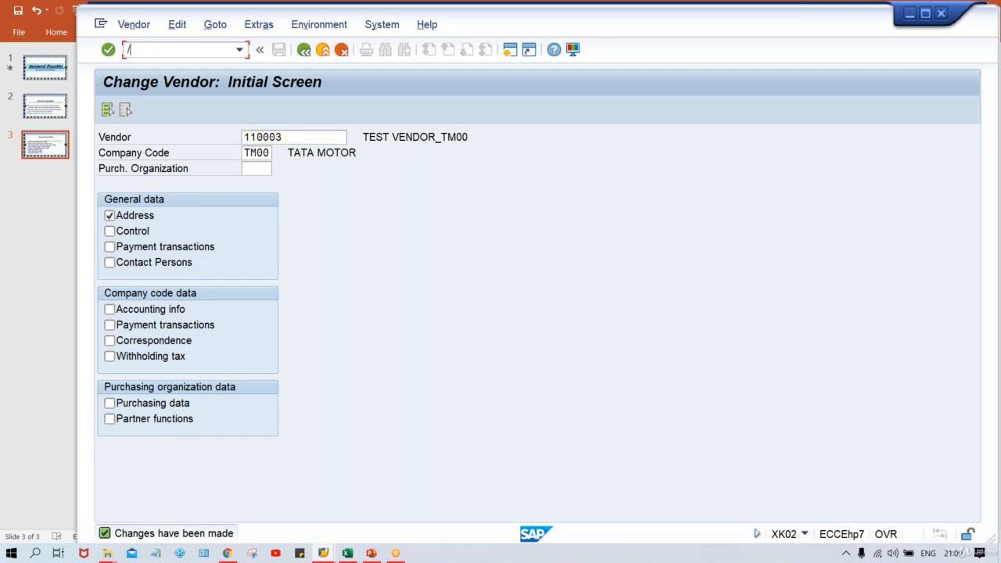
type("NXK03")
key("Return")
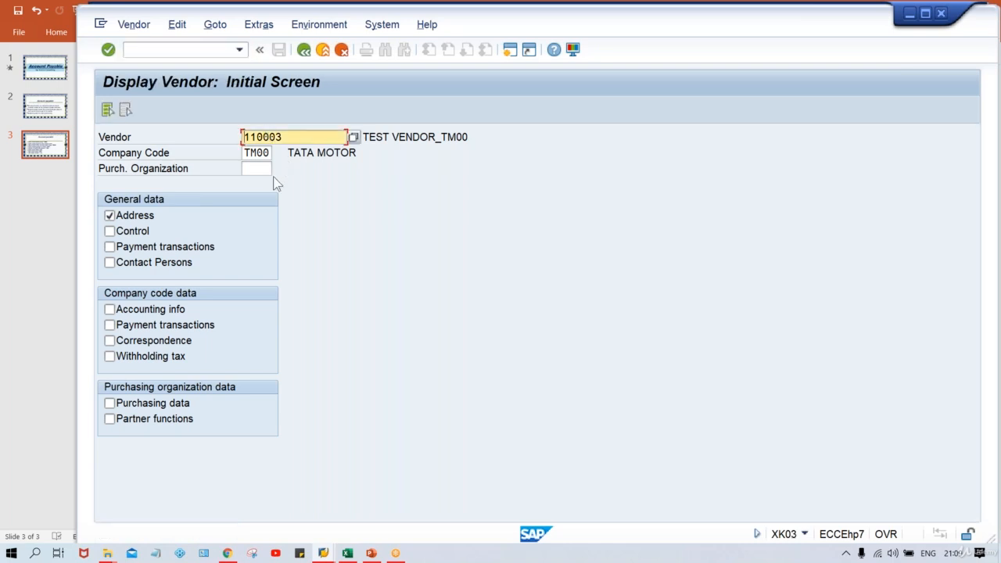
key("Return")
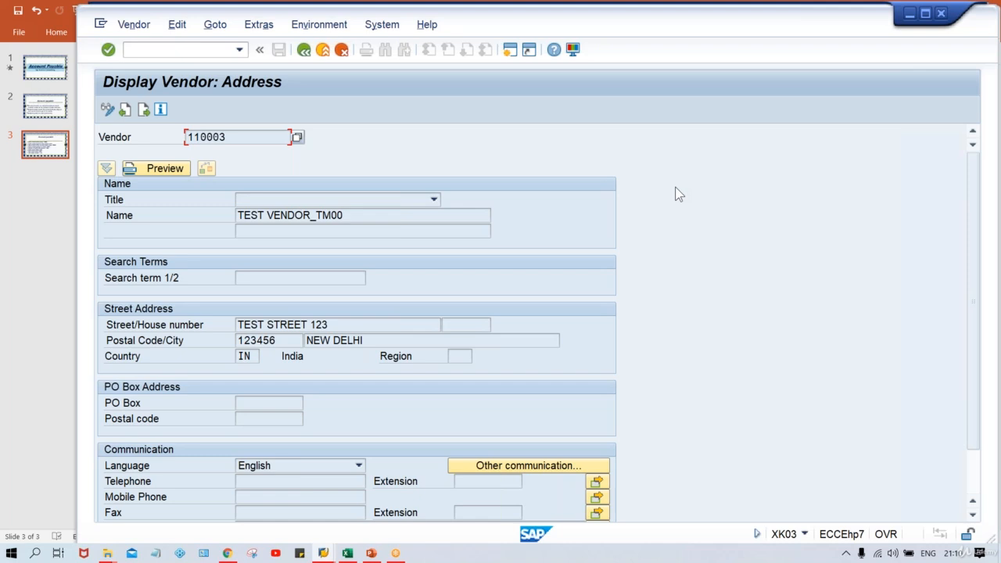
left_click(347, 554)
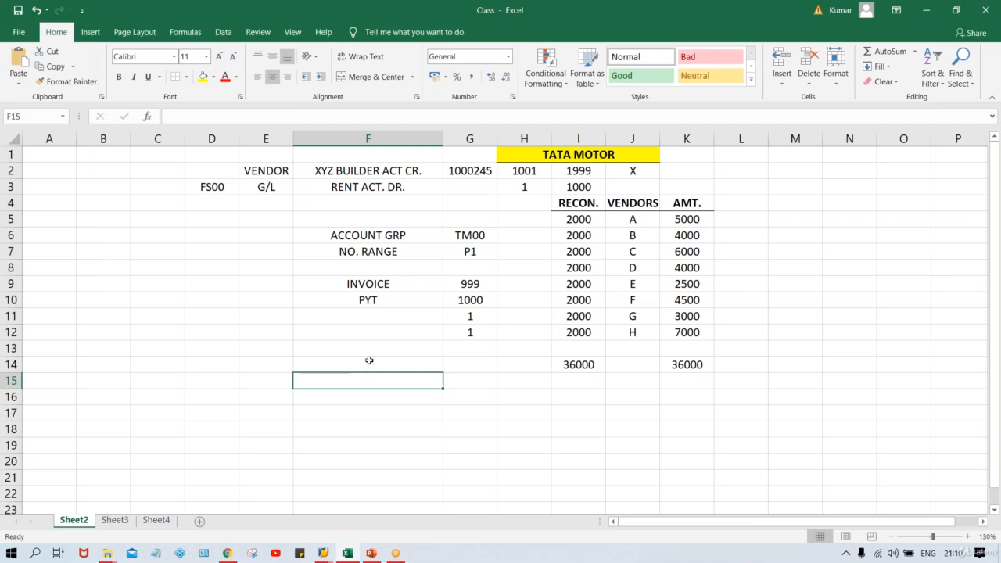
- Enter 'MDM TEAM' in cell F14 and discard the stray backslash typed into F15
left_click(369, 361)
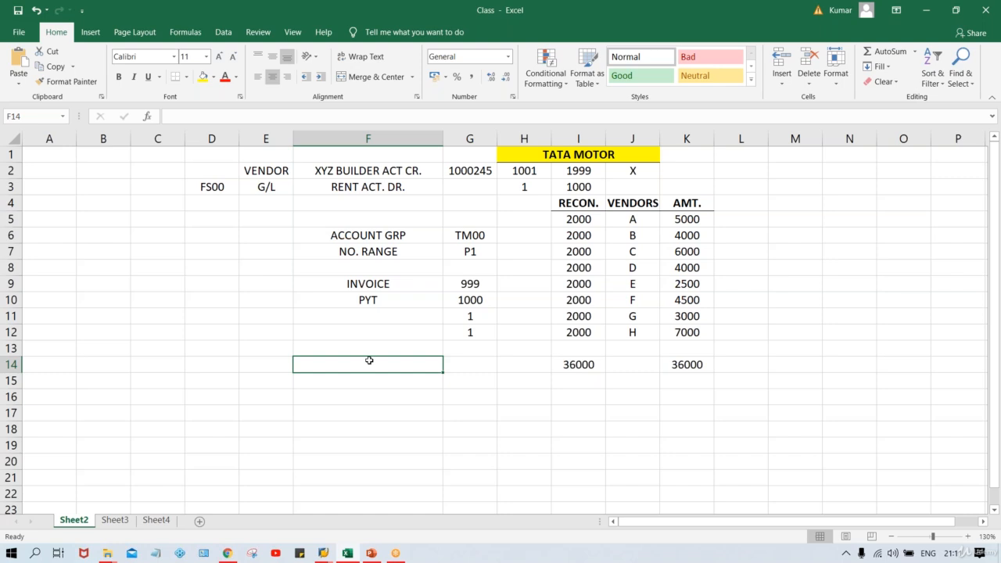
type("MD")
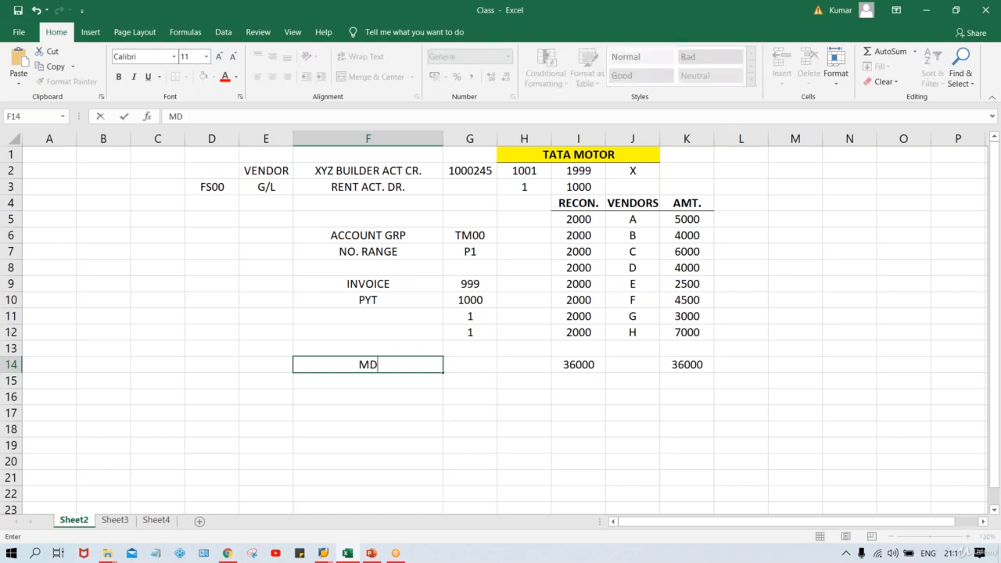
type("M TEAM")
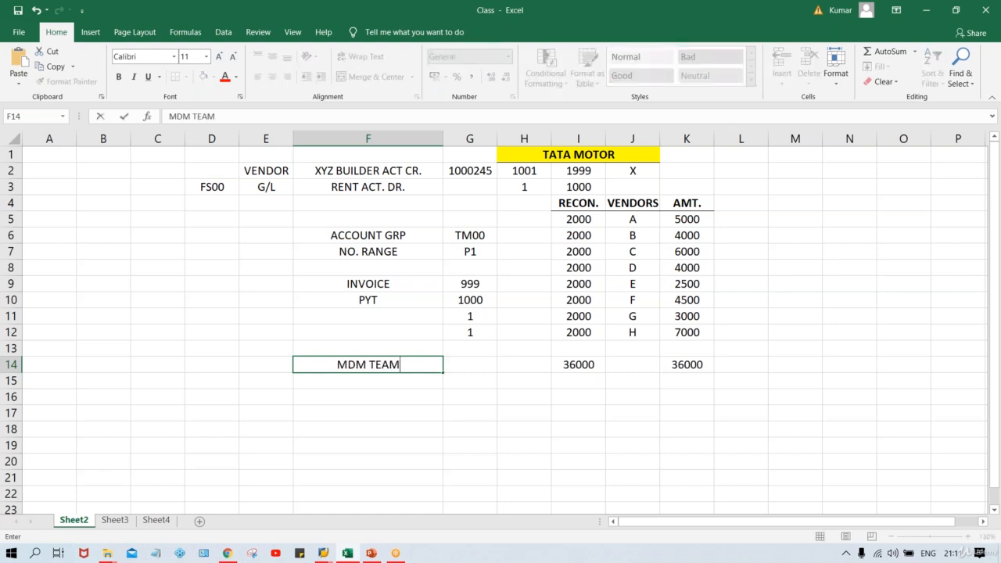
key("ctrl+Return")
key("Return")
type("\\")
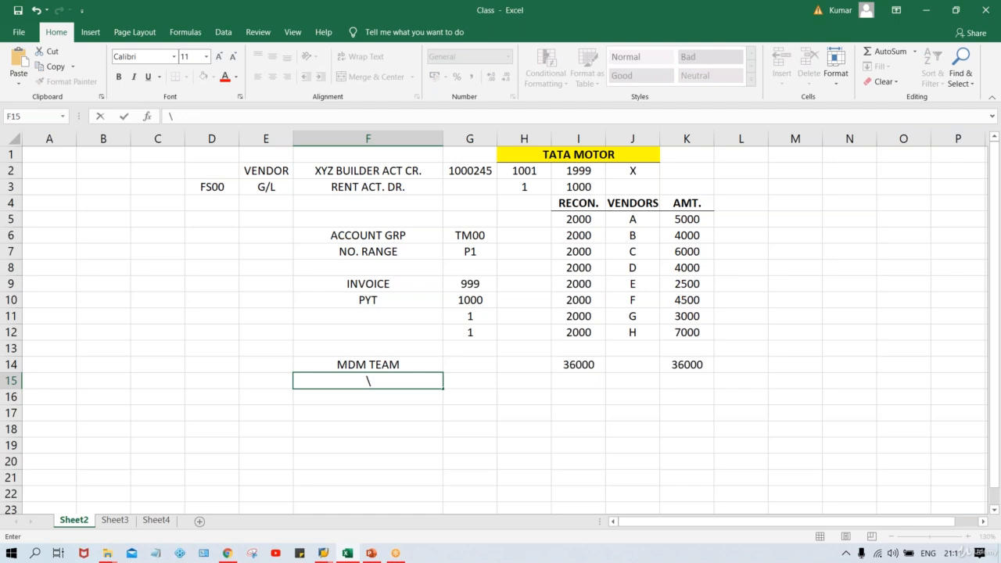
key("BackSpace")
key("Return")
key("Return")
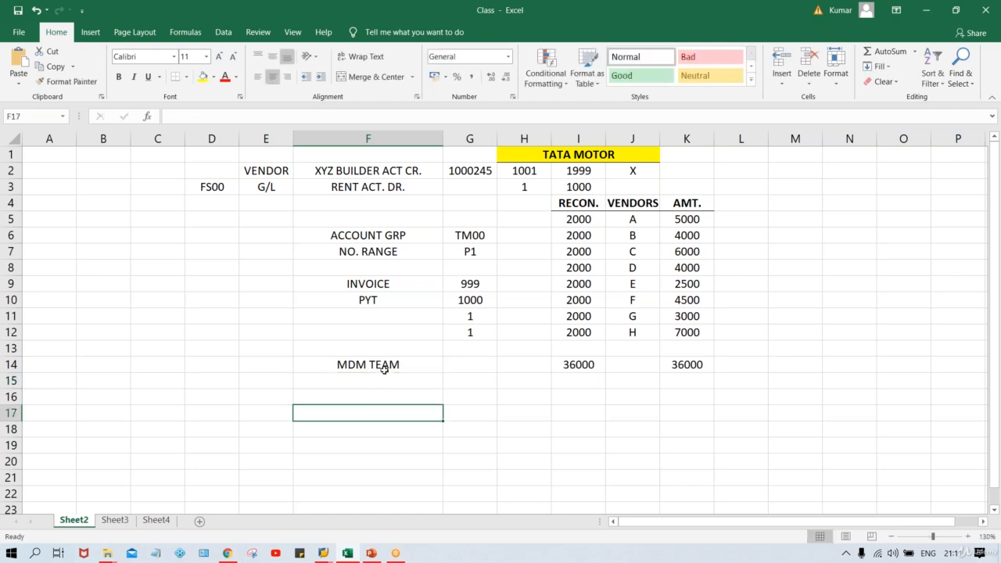
left_click(379, 366)
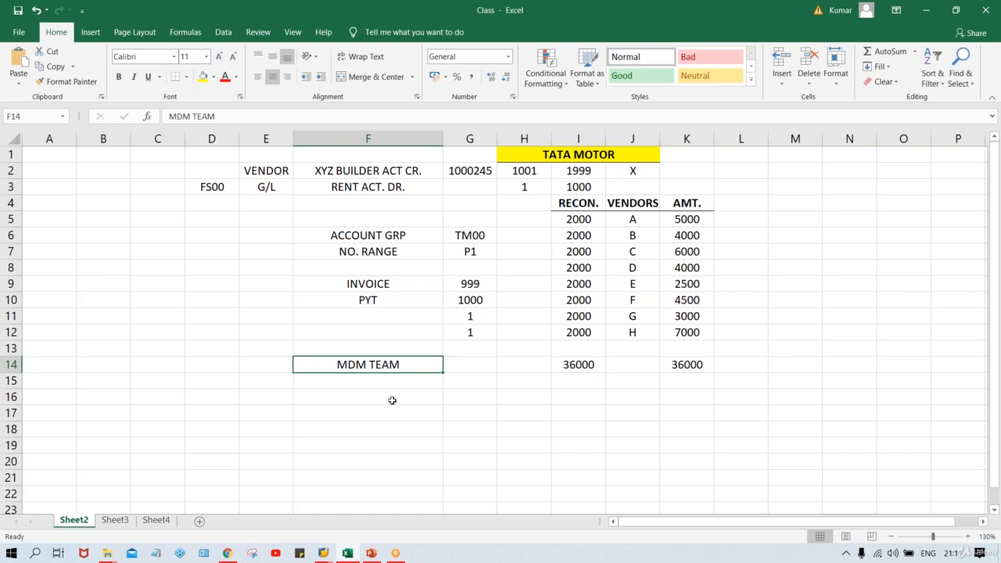
- Enter 'XK01, XK02' in cell F15 below MDM TEAM
key("Down")
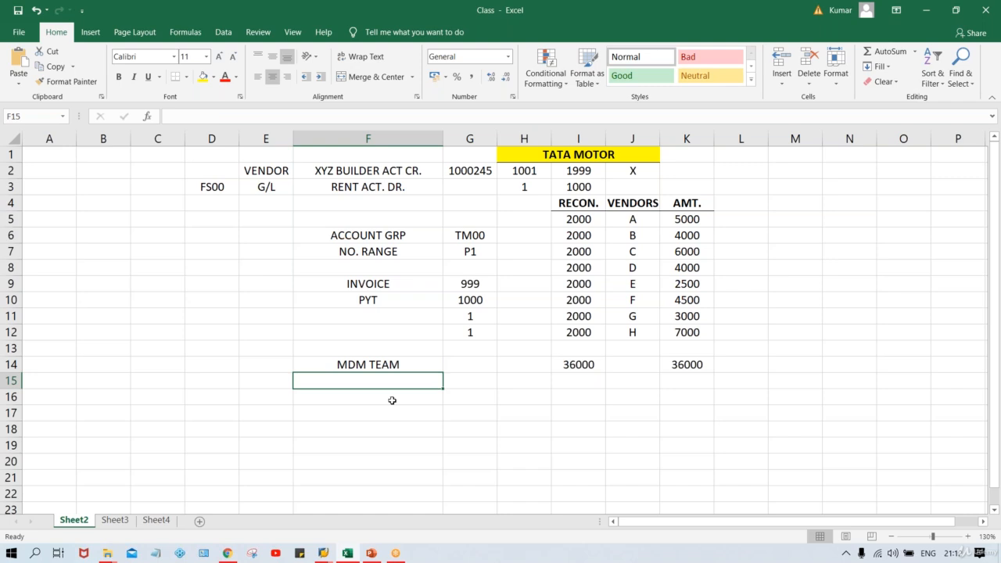
type("XK01")
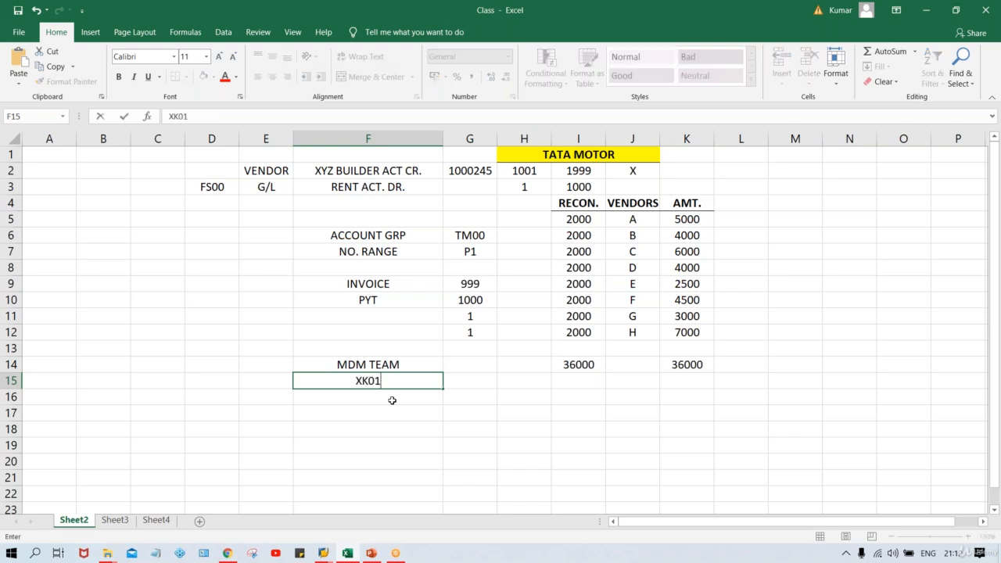
type(", XK02")
key("Return")
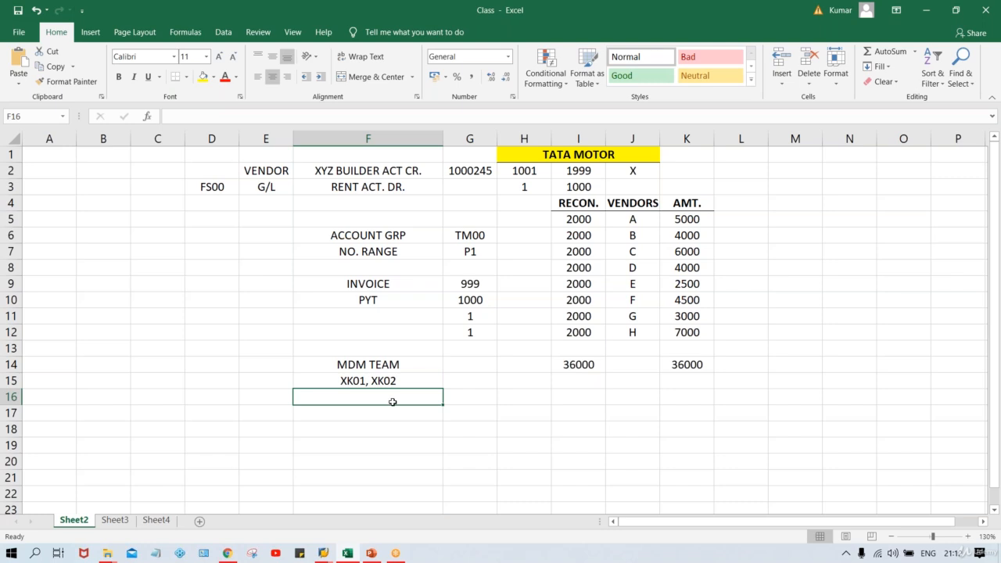
left_click(391, 380)
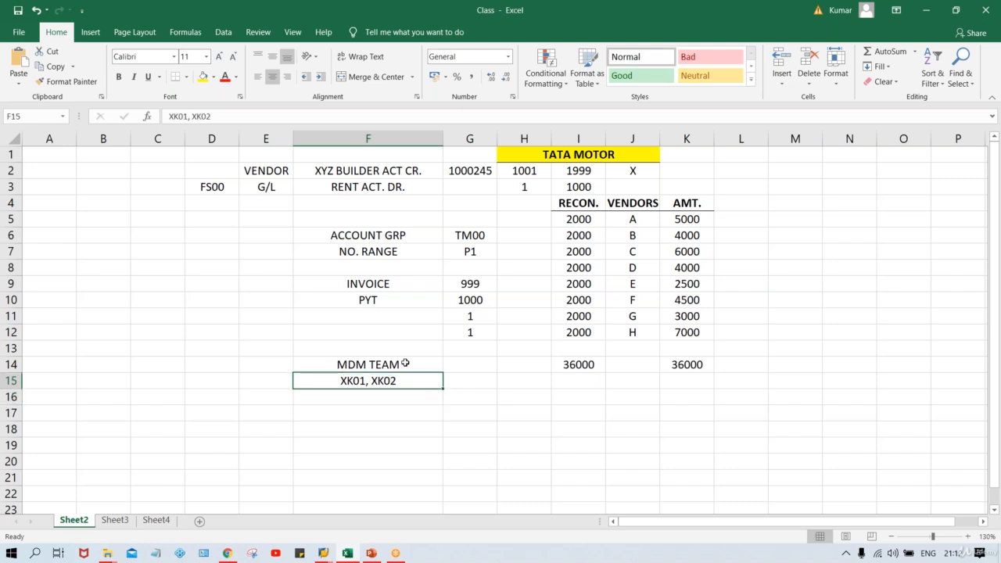
left_click(405, 364)
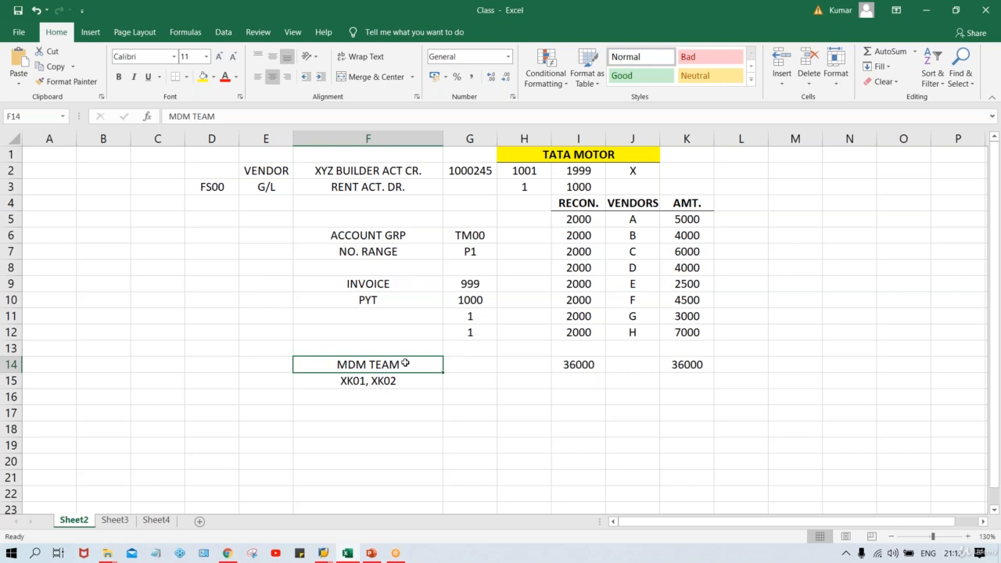
- Add 'IP TEAM, HD TEAM' in F16 and 'XK03' in F17, then switch back to SAP
key("Down")
key("Down")
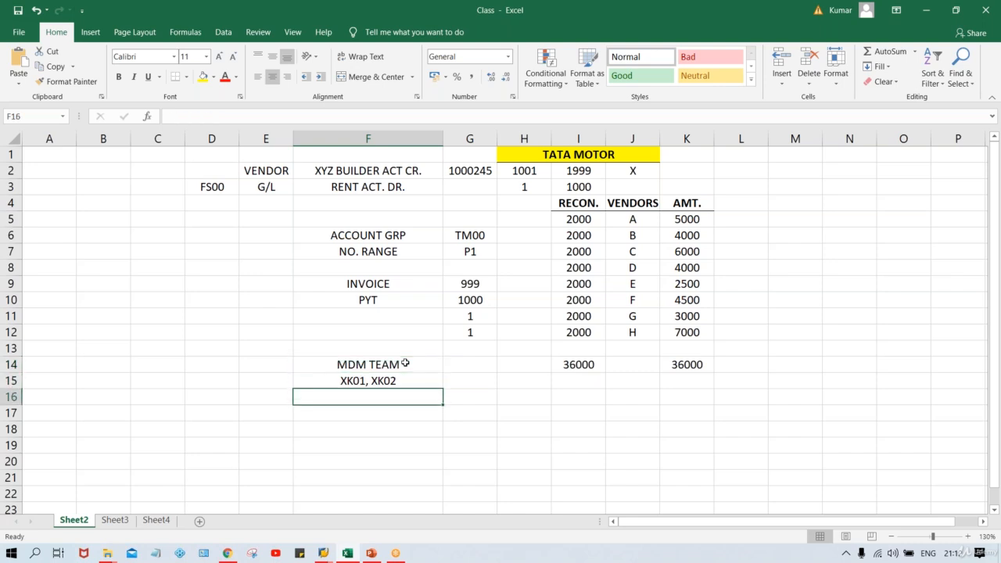
type("IP")
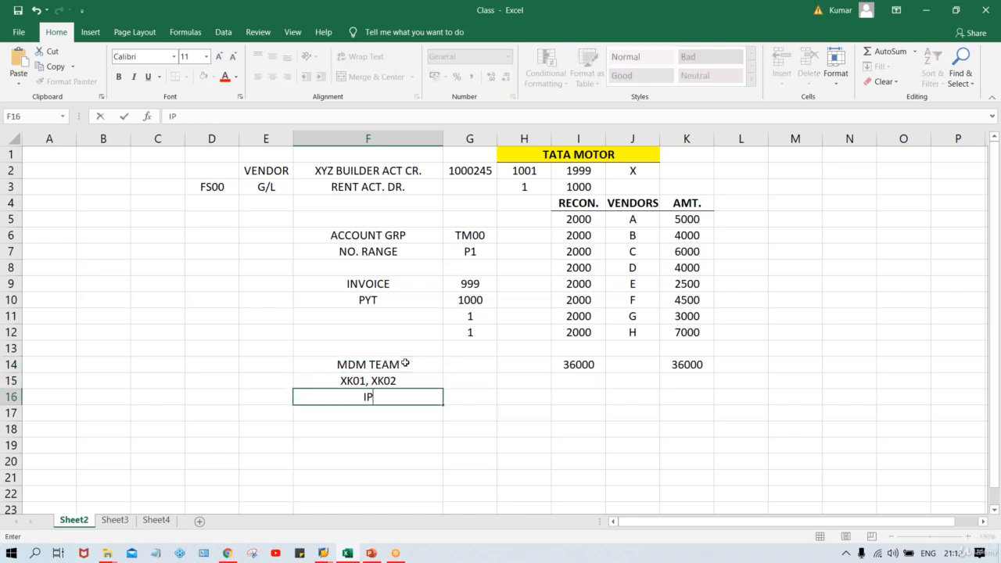
type(" TEAM, ")
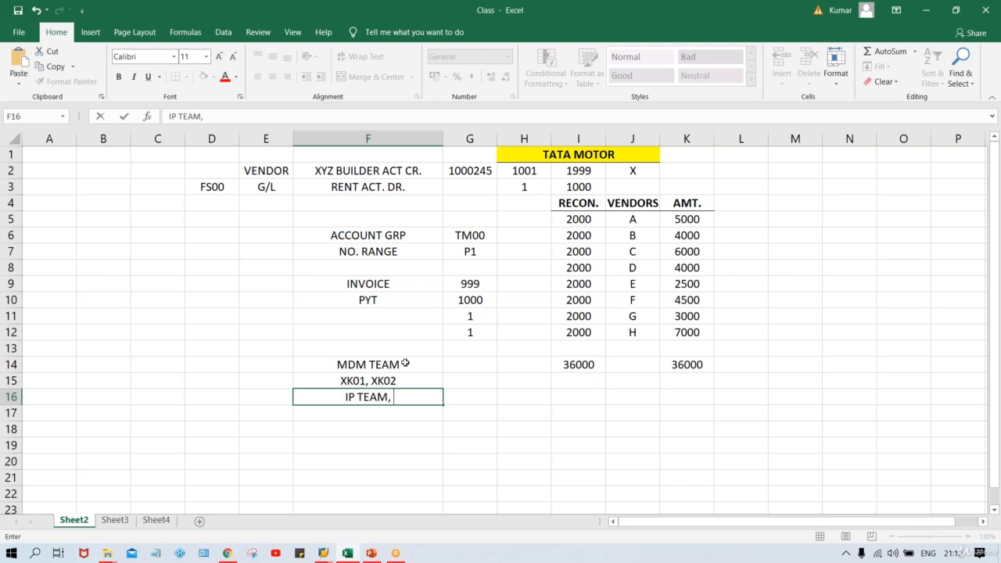
type("HD")
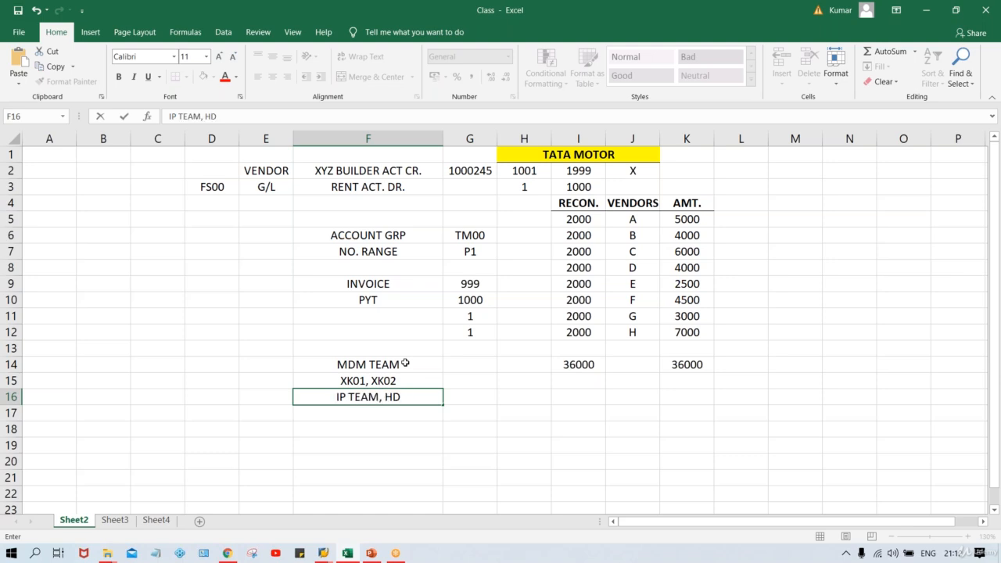
type(" TEAM")
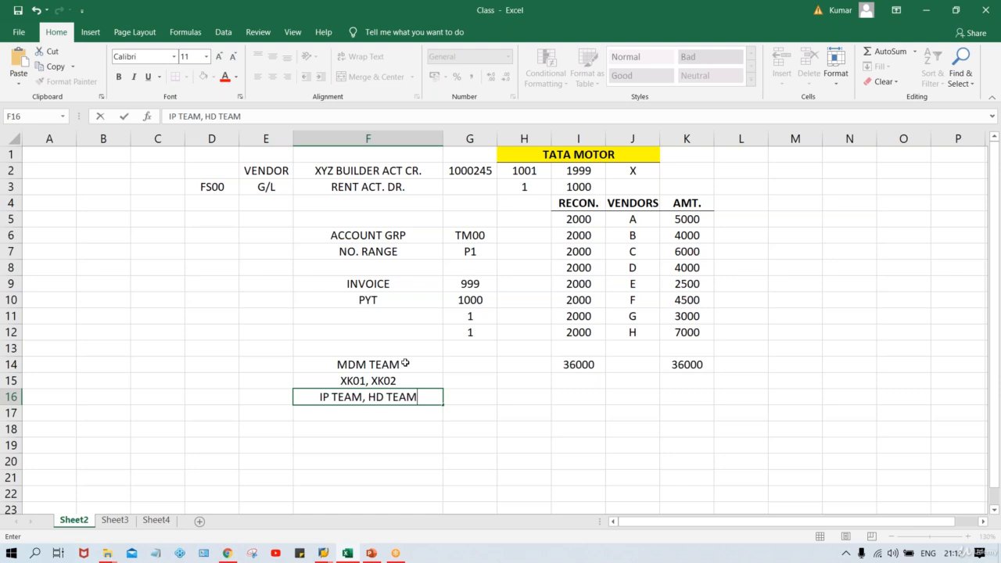
key("Return")
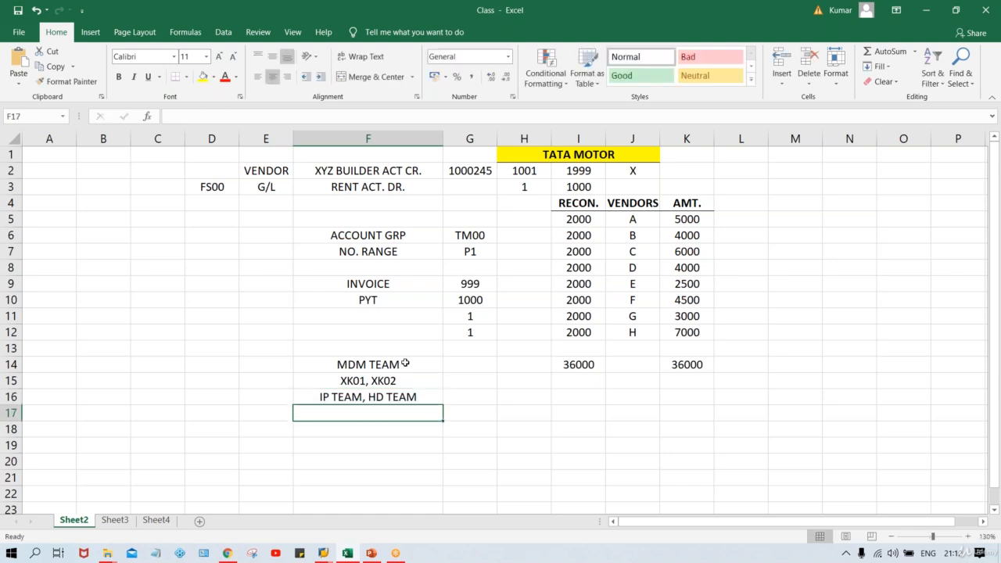
type("XK")
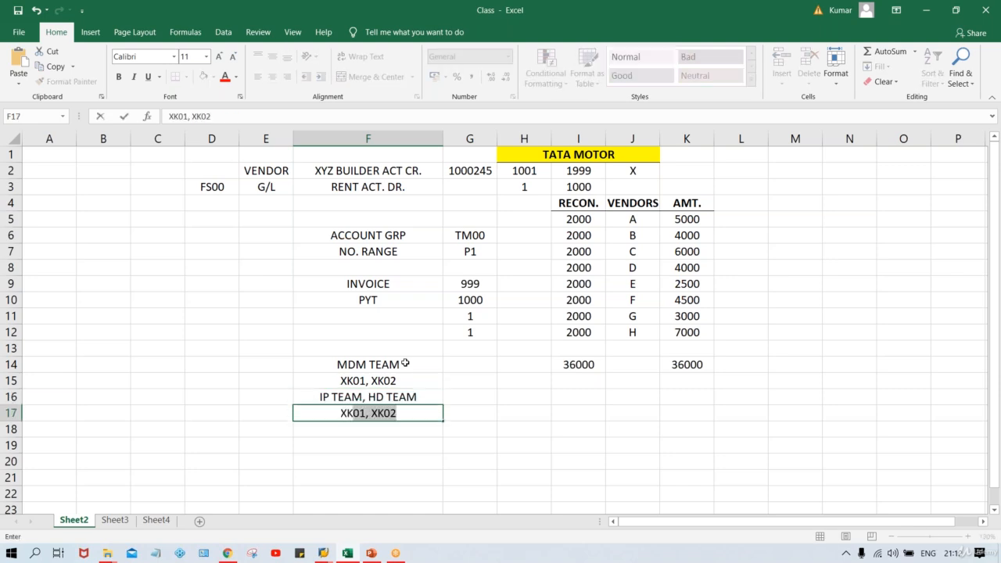
type("03")
key("Return")
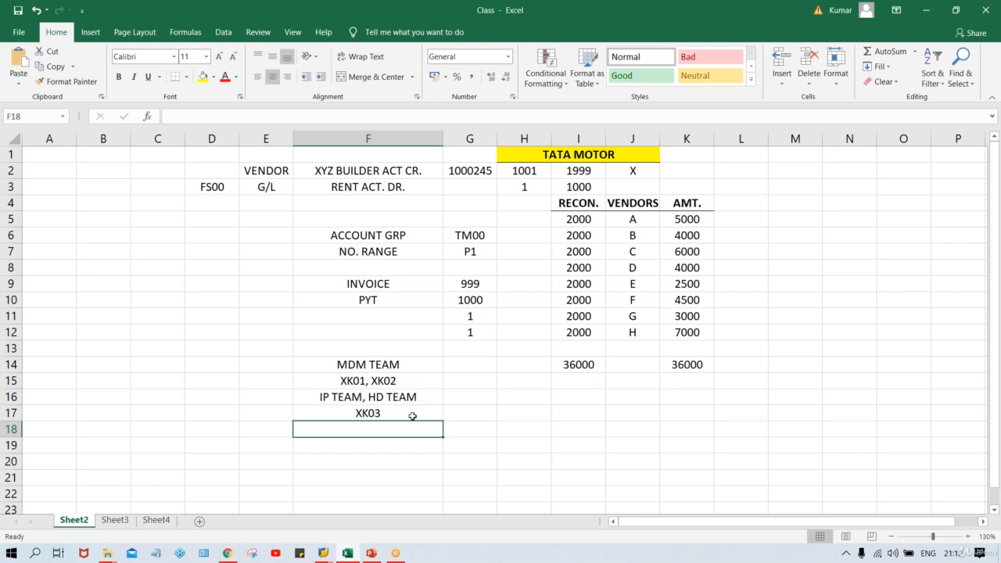
left_click(383, 413)
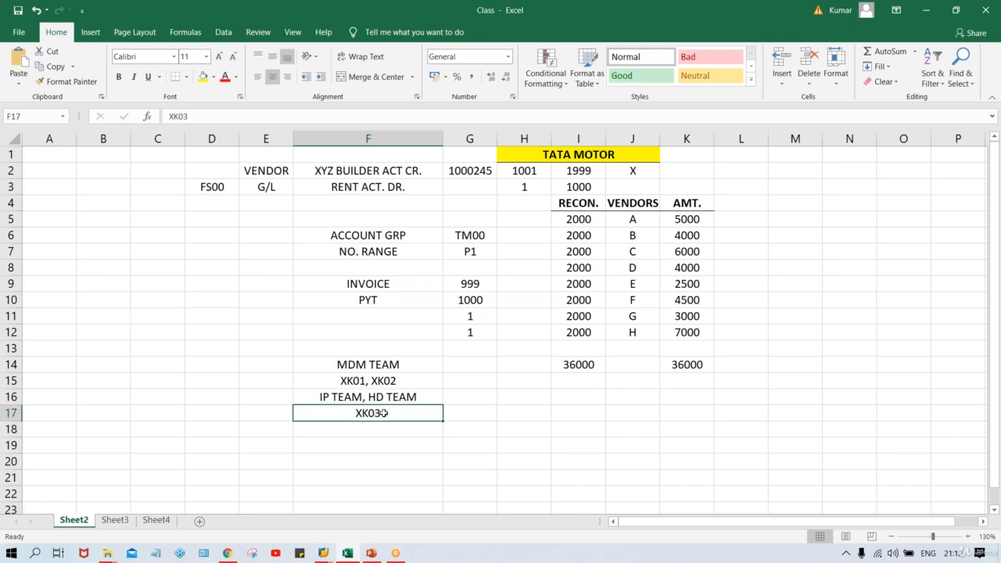
right_click(383, 413)
key("alt+Tab")
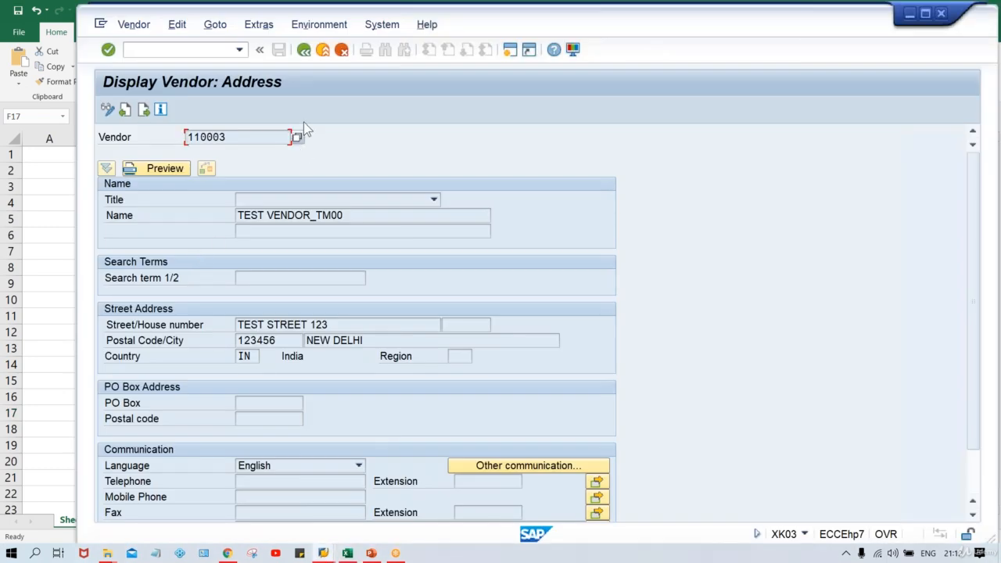
- Switch the XK03 display from address data to vendor 110003's accounting information
left_click(305, 50)
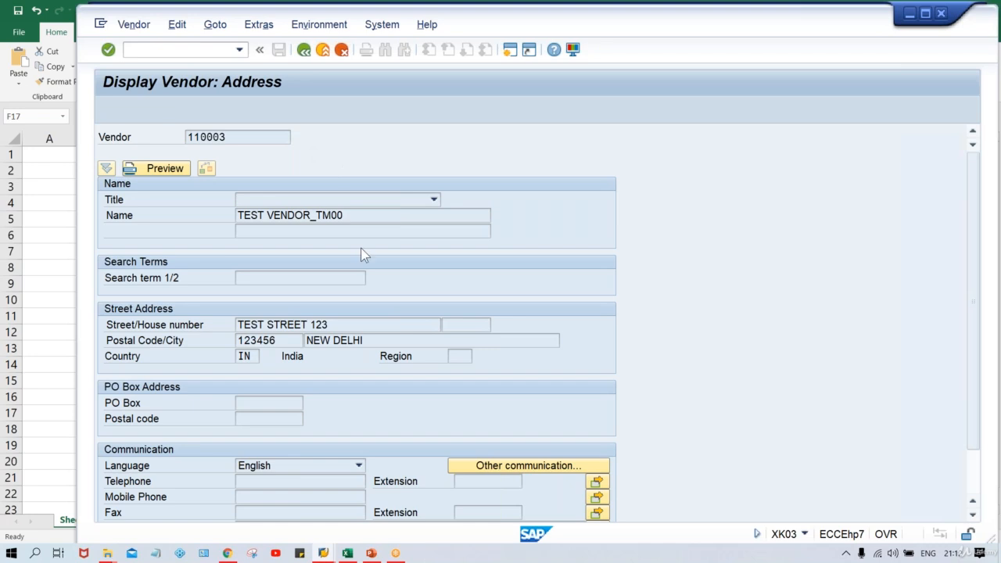
left_click(149, 216)
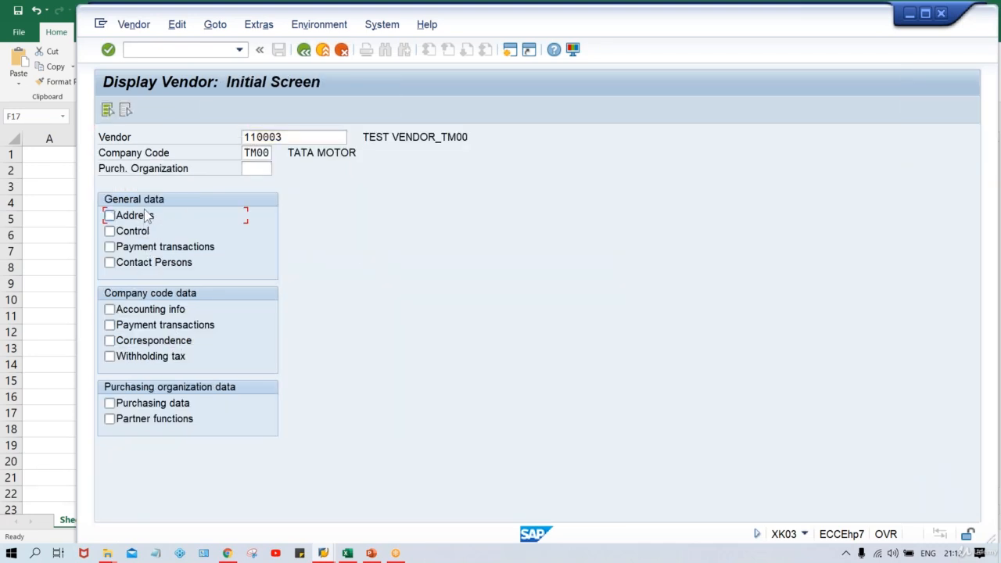
left_click(151, 310)
key("Return")
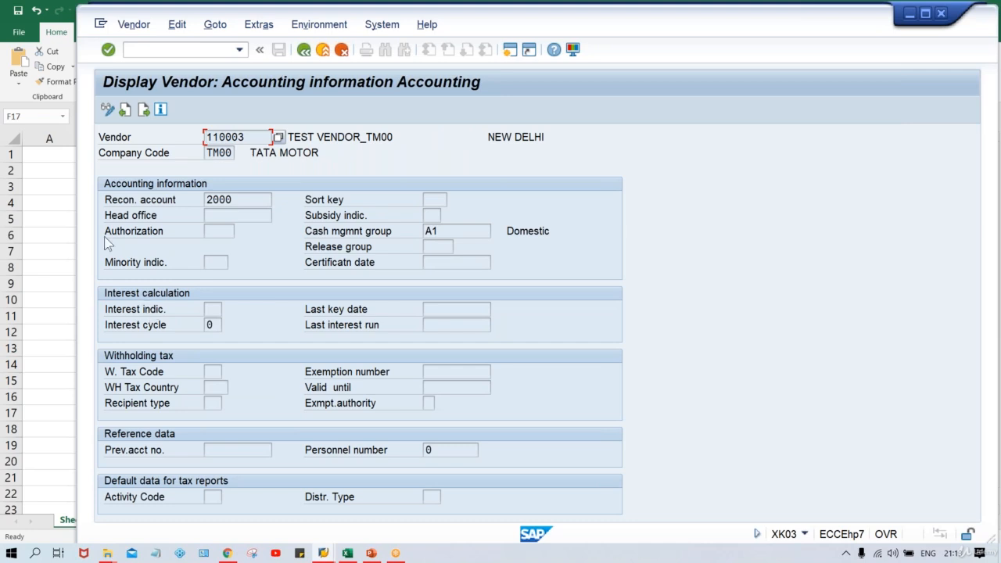
- Show the vendor's payment transactions, highlight payment terms 0001, then return to Excel
left_click(304, 53)
left_click(161, 325)
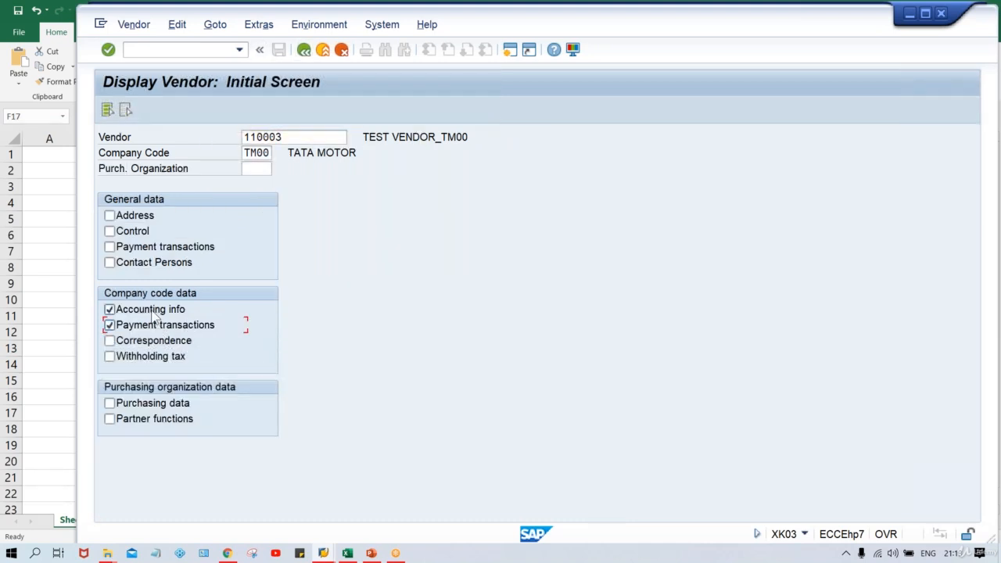
left_click(154, 313)
key("Return")
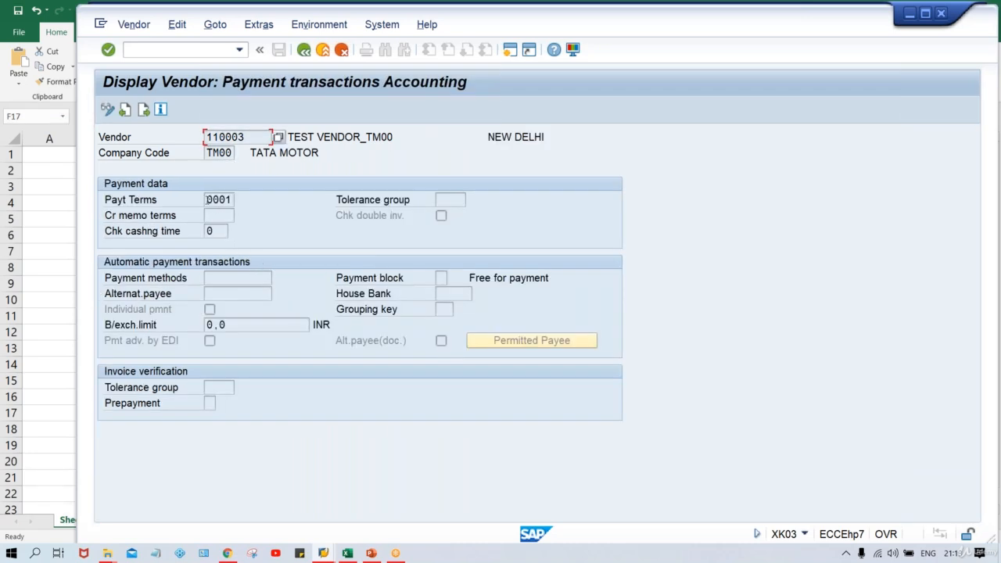
left_click_drag(207, 201, 270, 192)
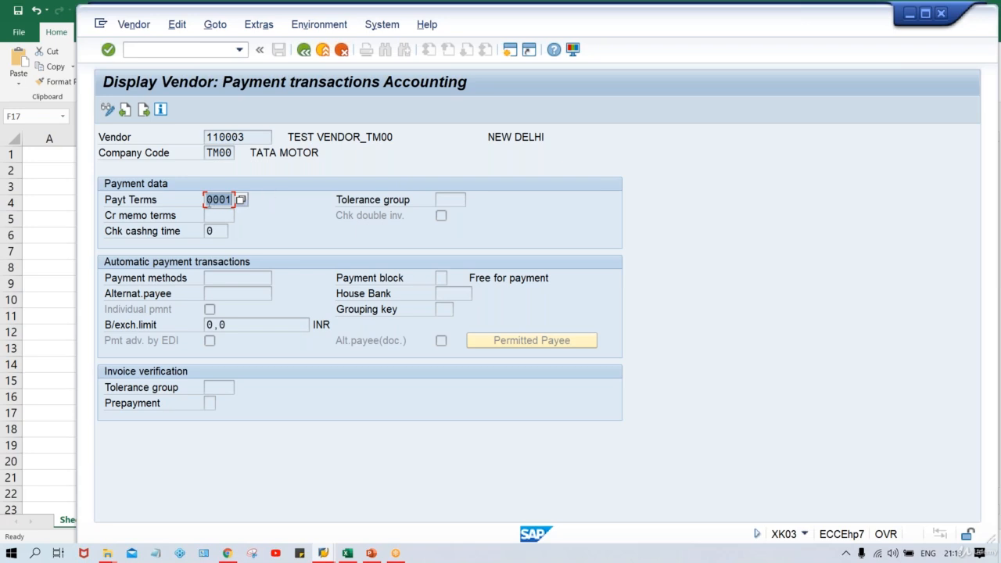
left_click(207, 201)
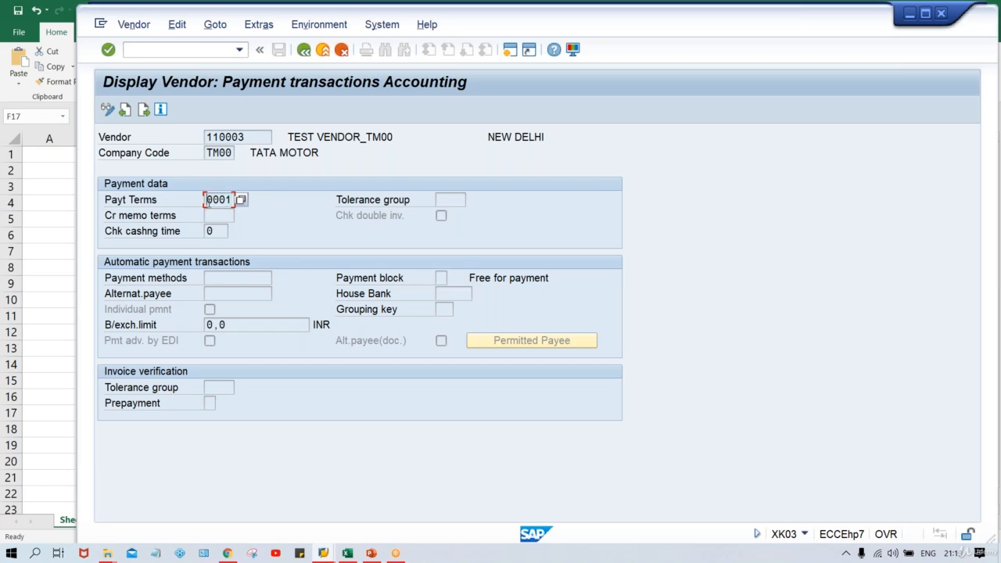
left_click(347, 553)
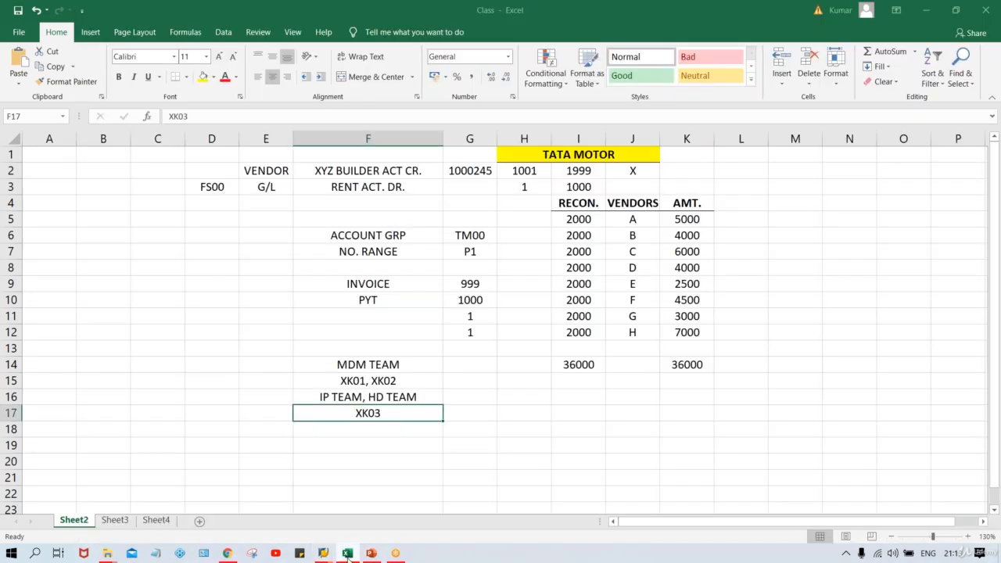
- Note TM30 in H16 with 30 DYS in I16
left_click(516, 400)
type("TM30")
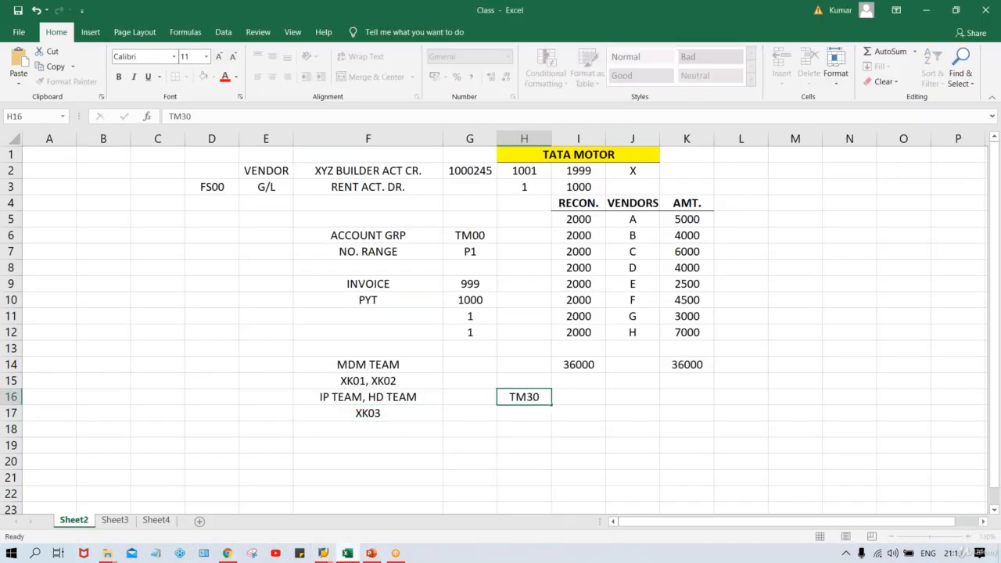
key("Tab")
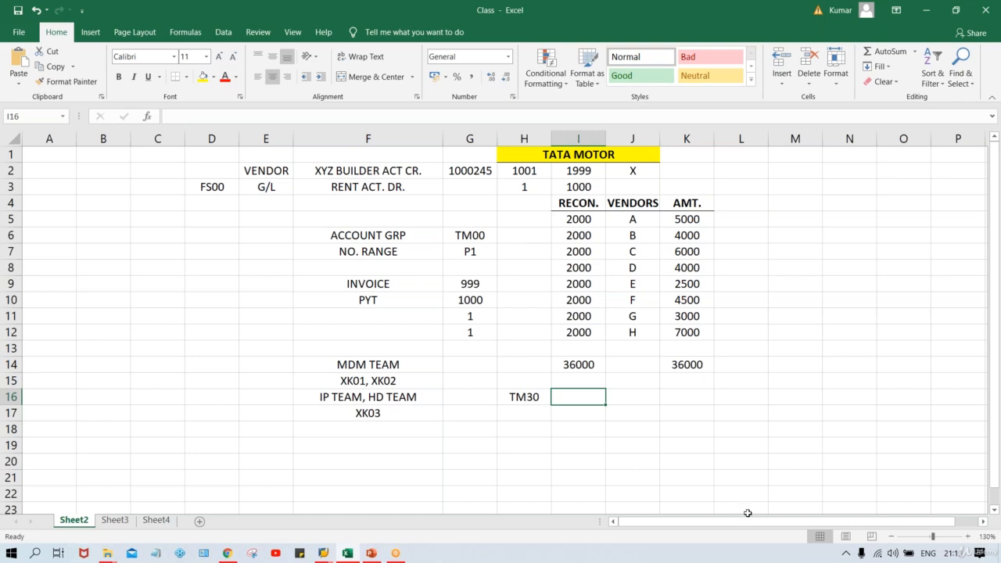
type("30 DY")
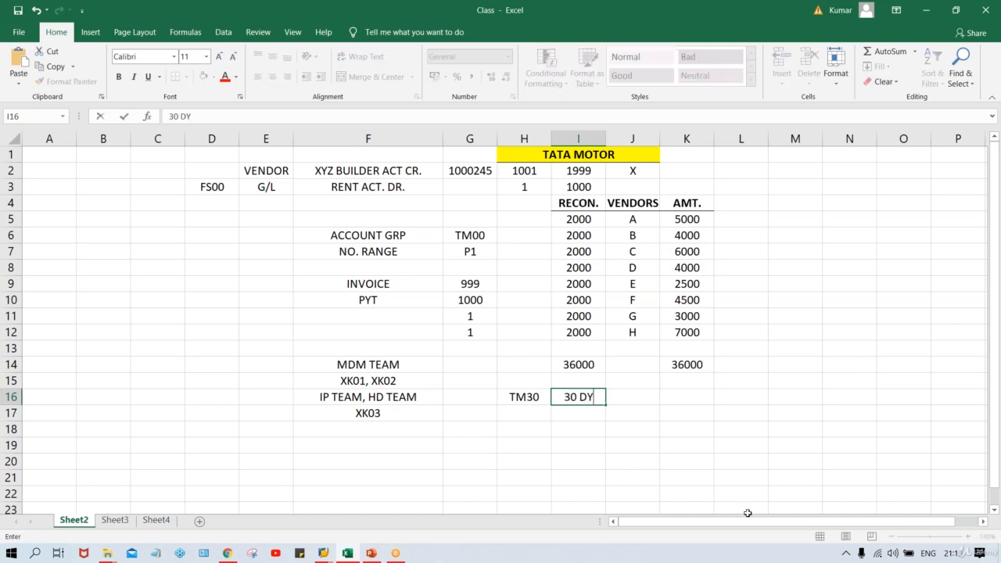
type("S")
key("Return")
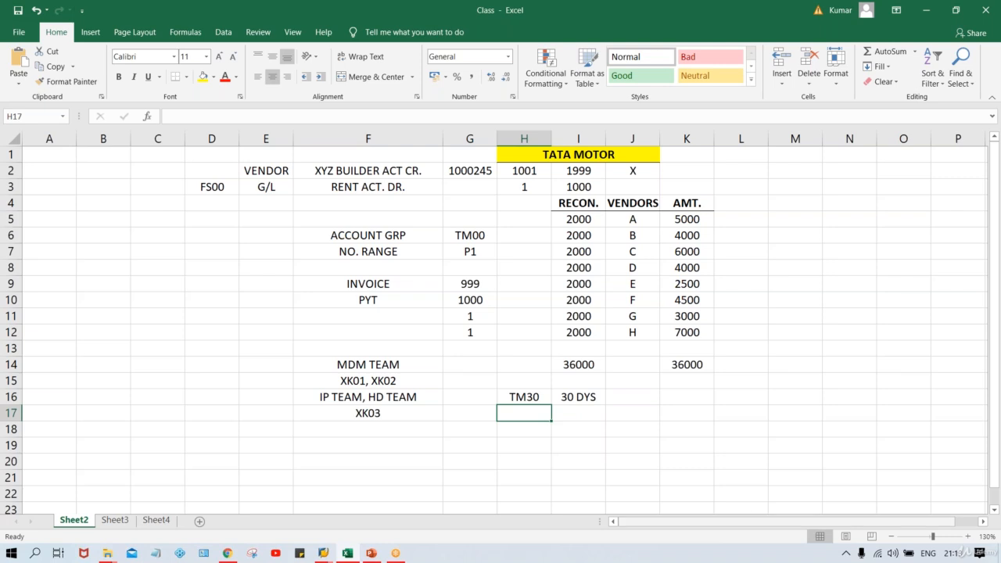
left_click_drag(534, 400, 583, 399)
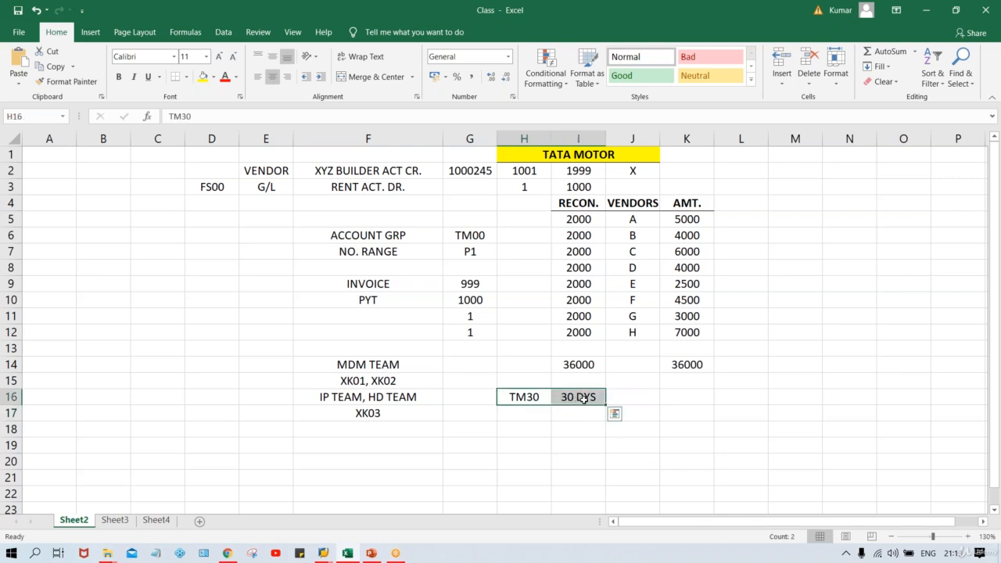
- Note TM60 in H17 with 60 DYS in I17
left_click(517, 411)
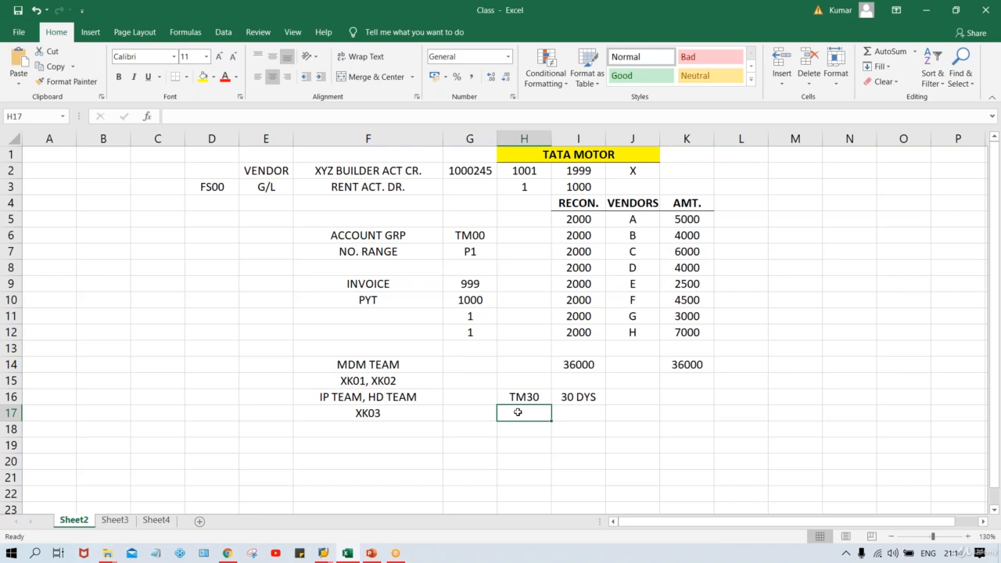
type("TM6")
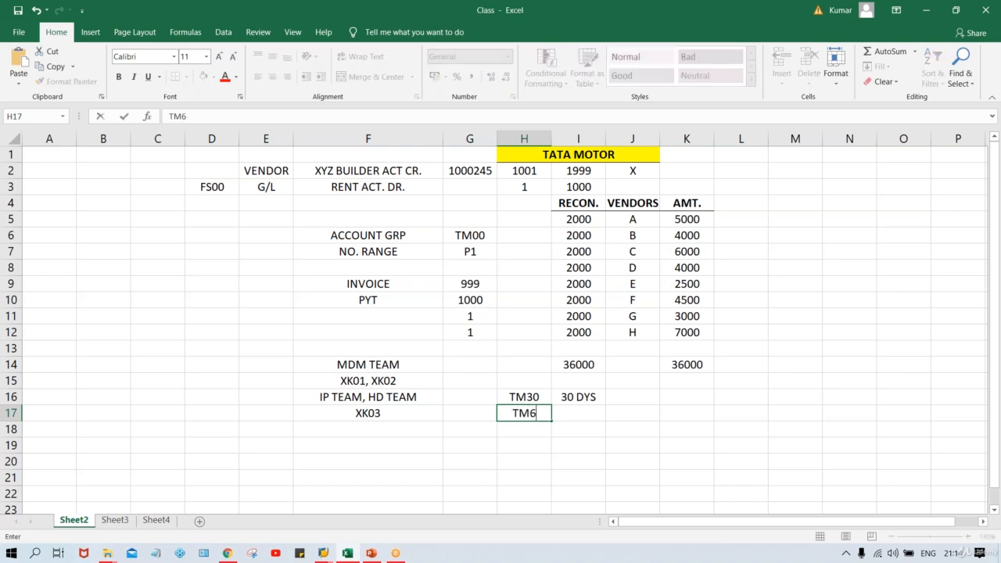
type("0")
key("Tab")
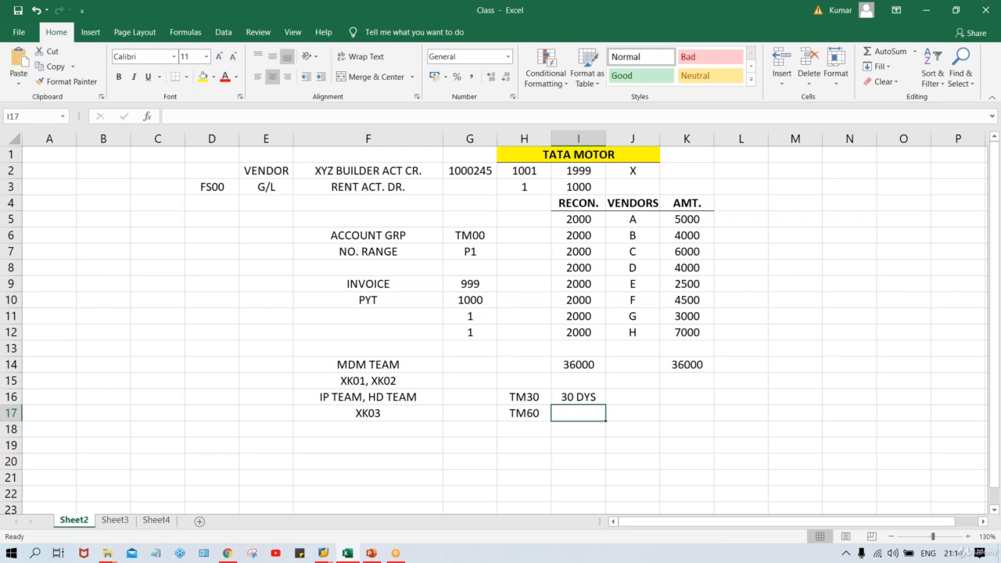
type("60 DYS")
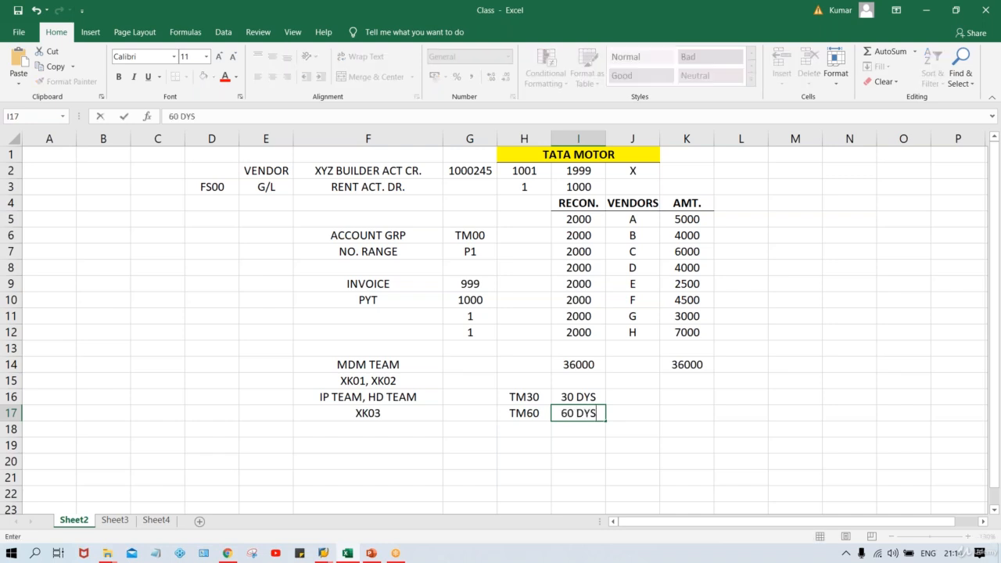
key("Return")
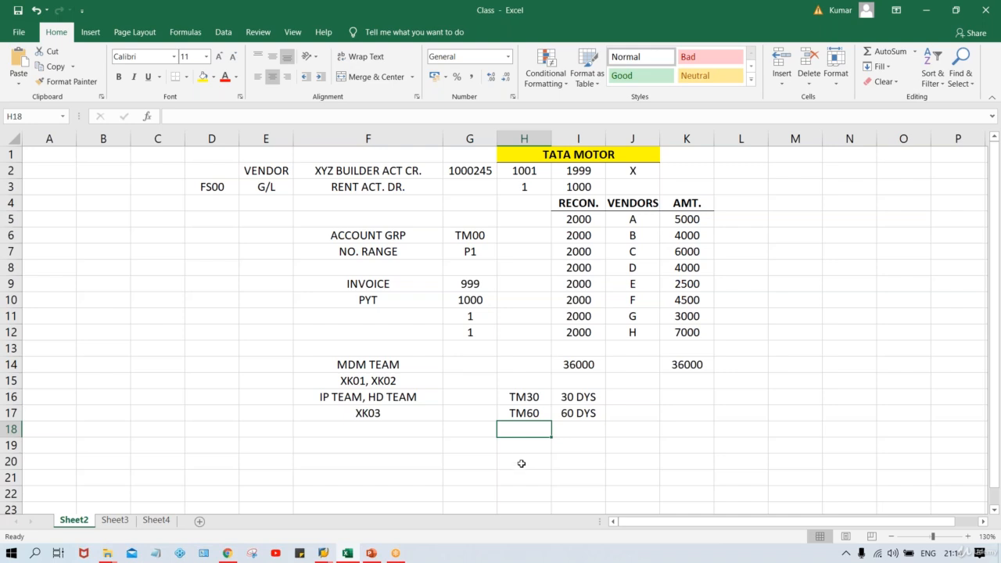
- Review the TM30, TM60 and team/transaction notes by selecting their cells
left_click(538, 398)
left_click(531, 416)
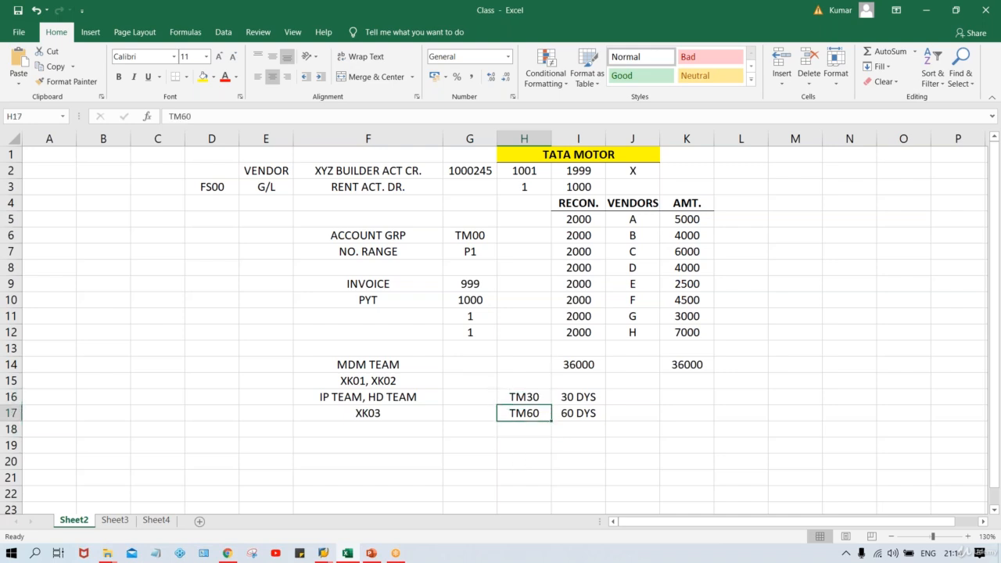
left_click(533, 399)
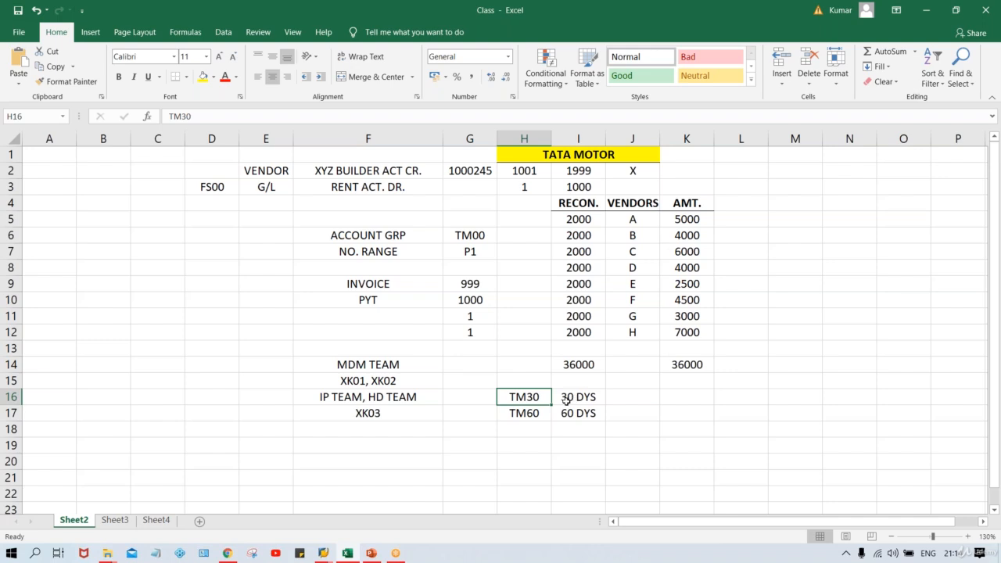
left_click(330, 398)
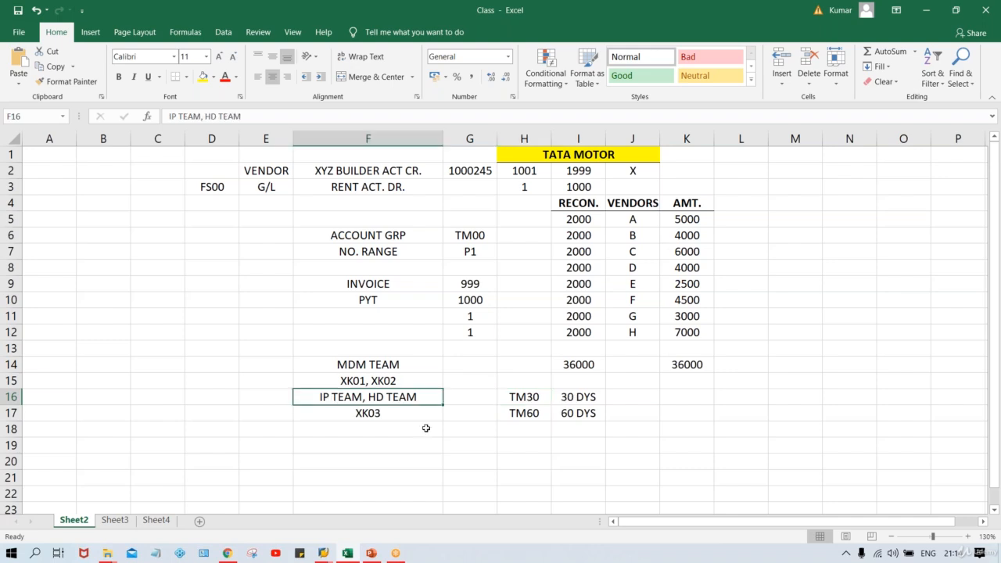
left_click(389, 414)
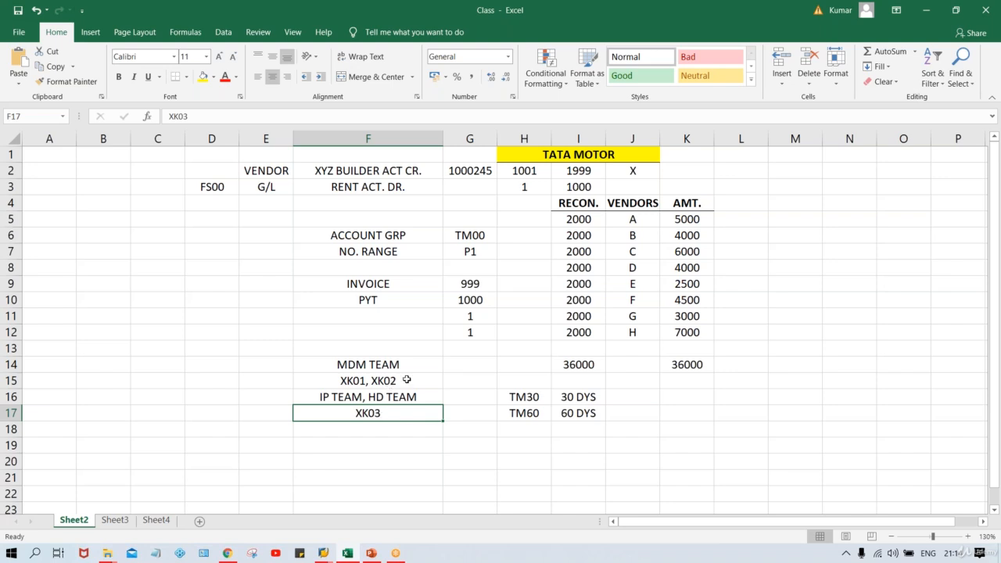
left_click(408, 379)
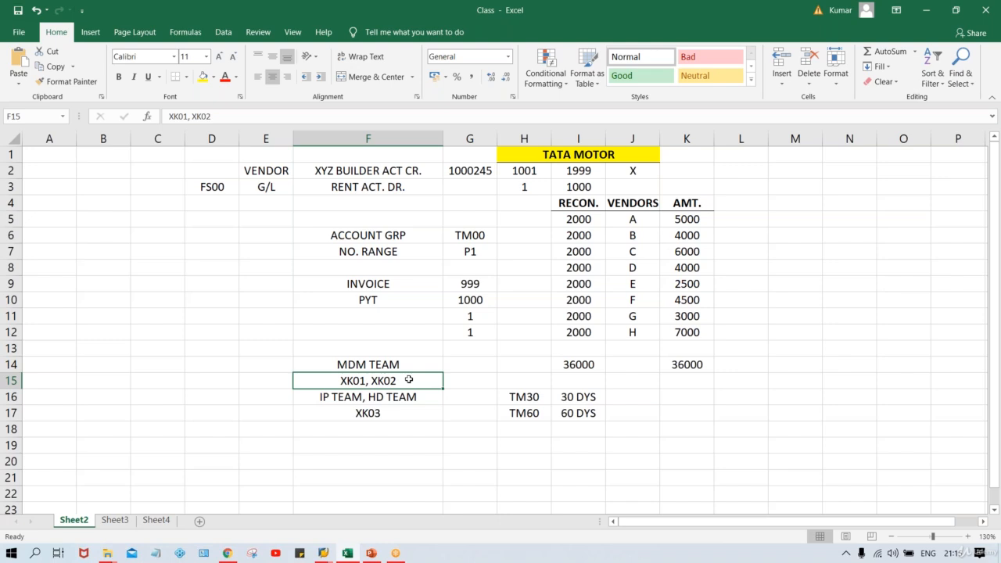
- Correct F17 from XK03 to XK02, then switch back to the SAP vendor screen
double_click(381, 413)
key("BackSpace")
type("2")
key("Return")
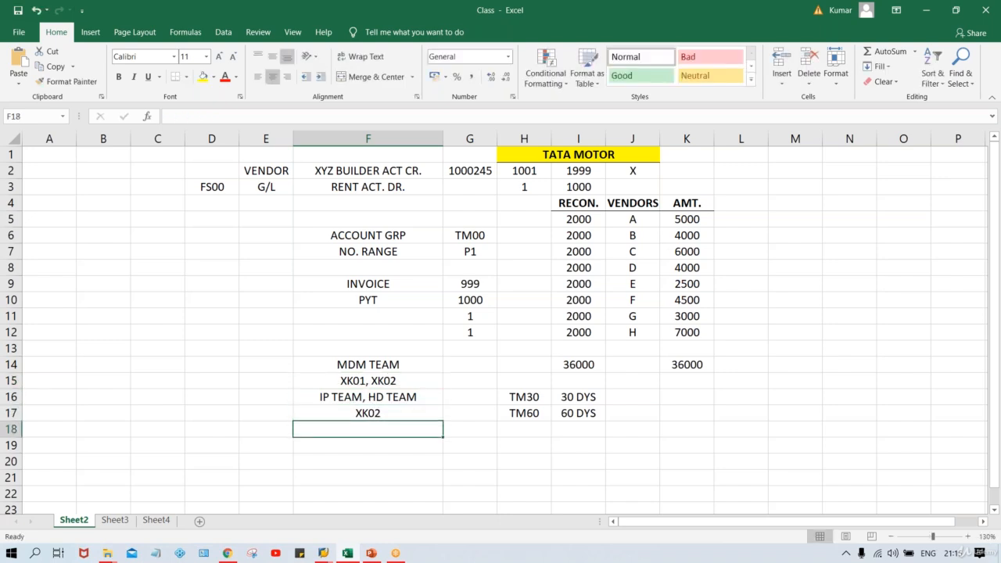
left_click(344, 400)
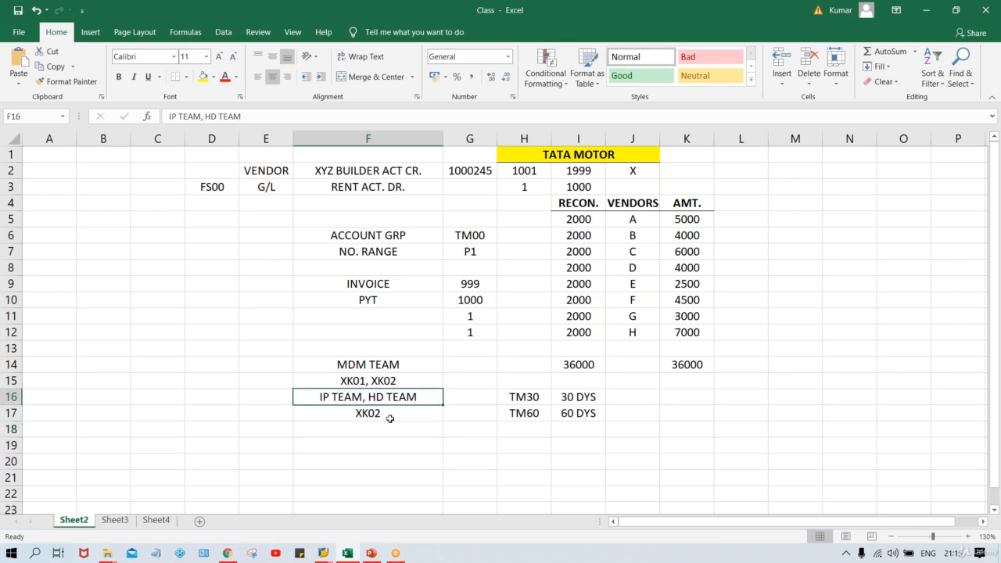
key("alt+Tab")
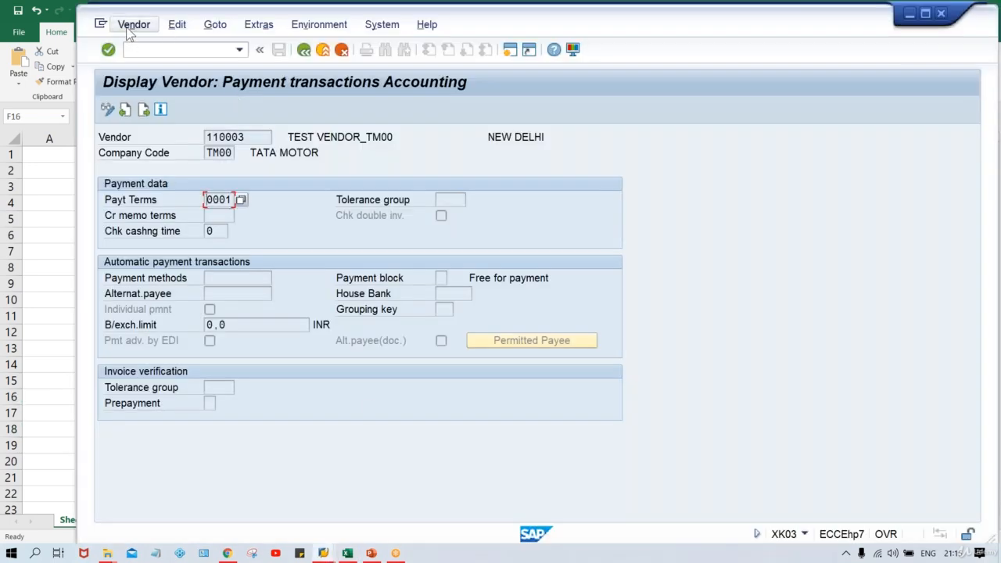
- Switch vendor 110003 to change mode and enter payment terms TM60, then return to Excel
left_click(133, 24)
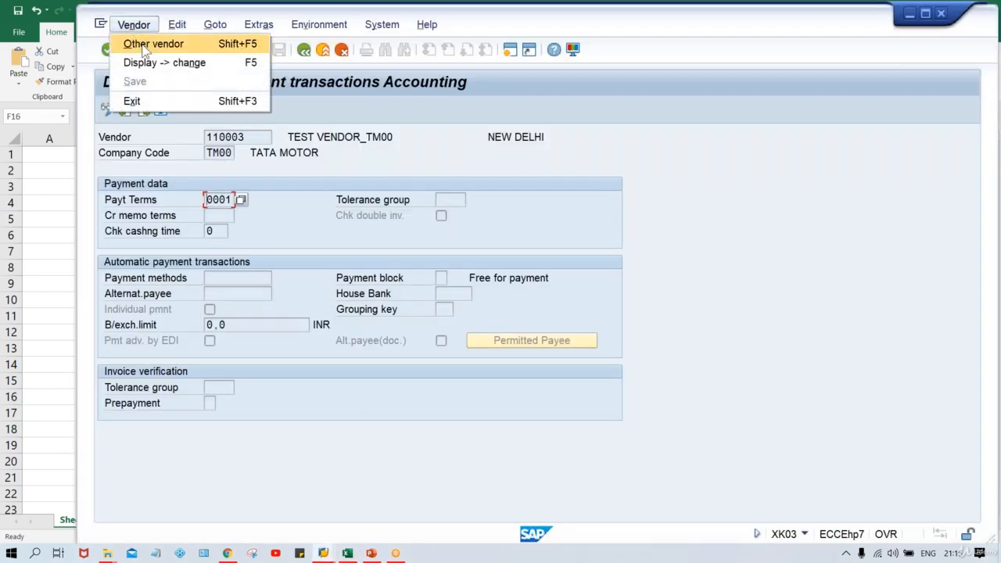
left_click(243, 154)
left_click(107, 110)
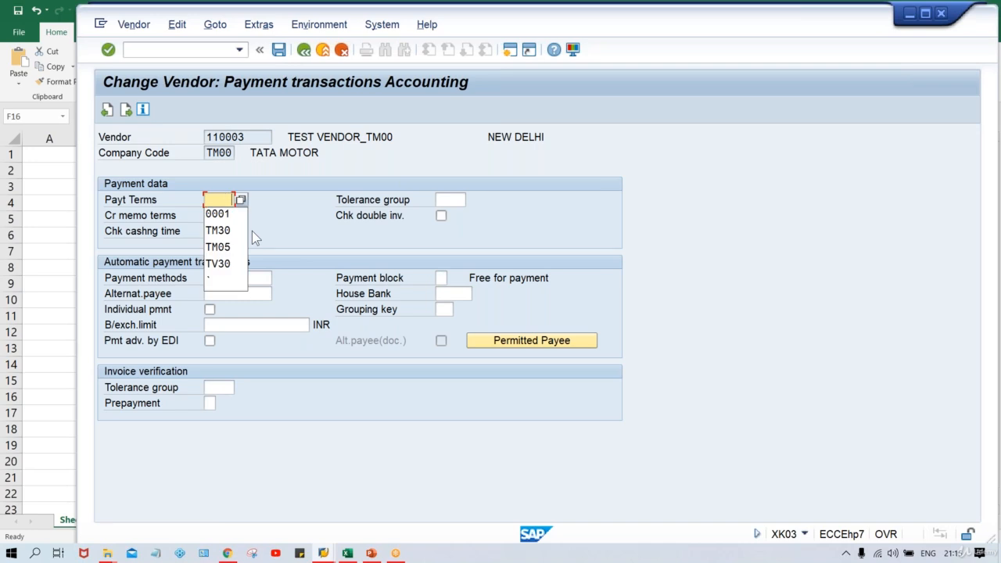
key("Down")
key("Down")
key("Down")
type("TN")
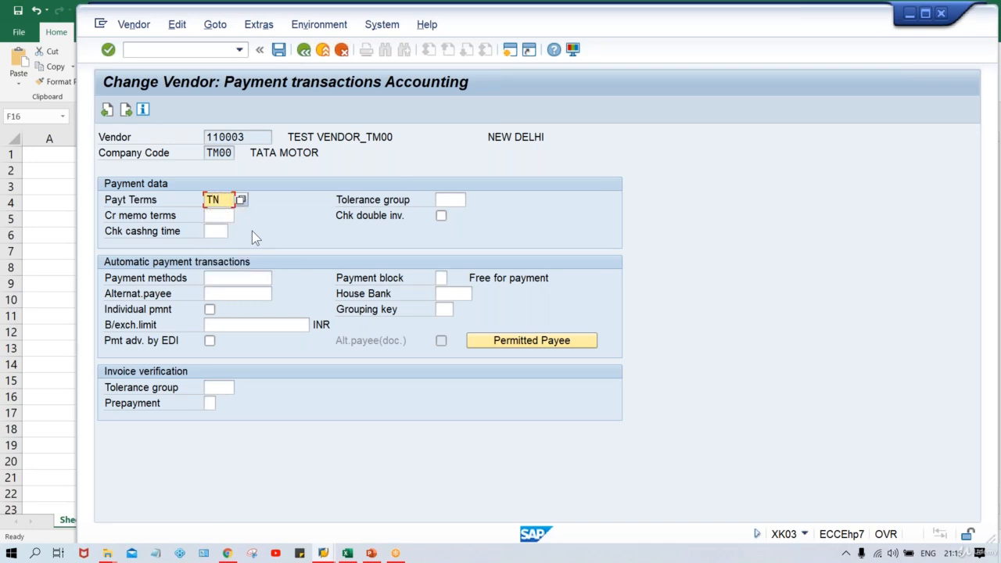
key("BackSpace")
type("M60")
key("alt+Tab")
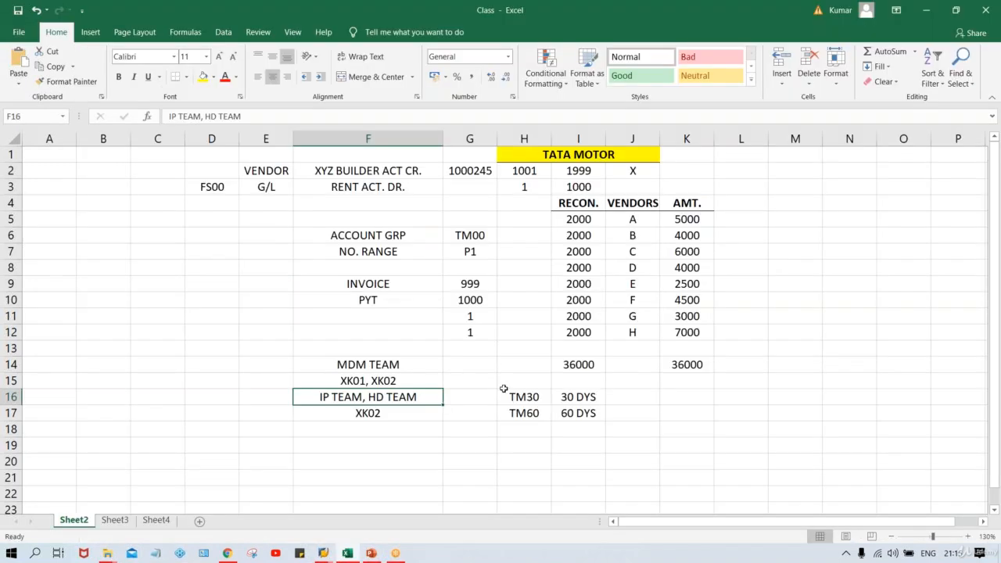
- Review the TM30/30 DYS and TM60/60 DYS notes in H16:I17, then return to SAP
left_click(524, 396)
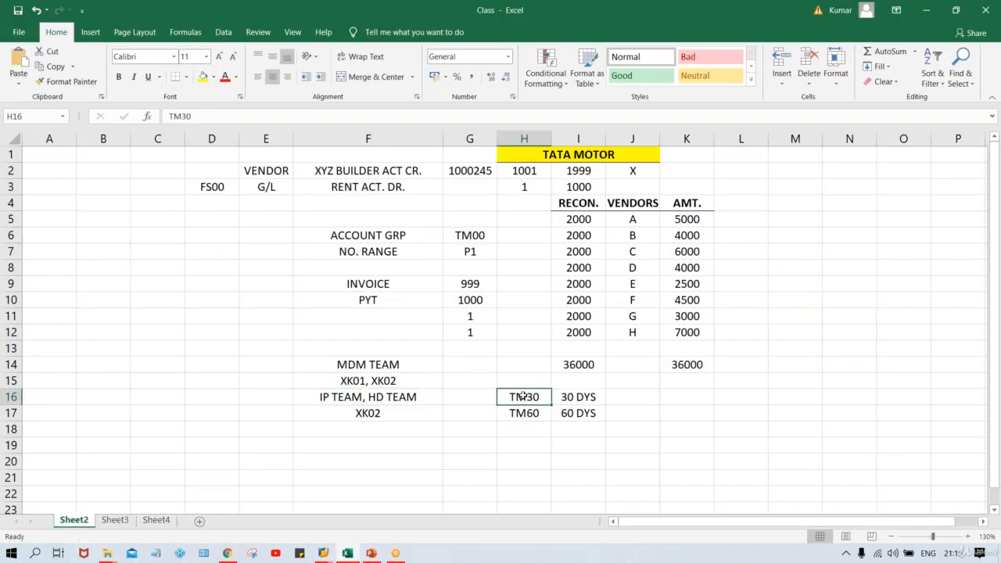
left_click(572, 394)
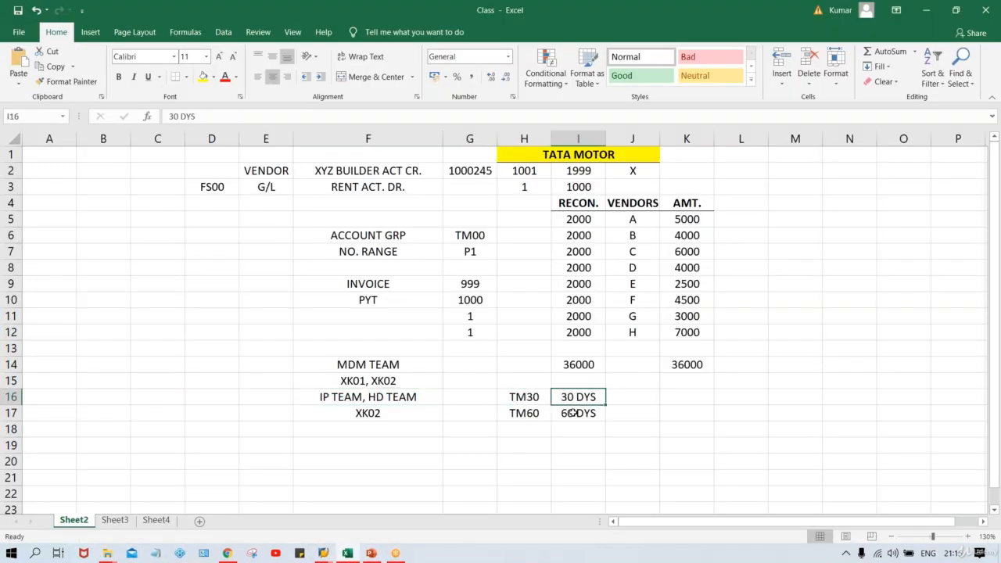
left_click(573, 413)
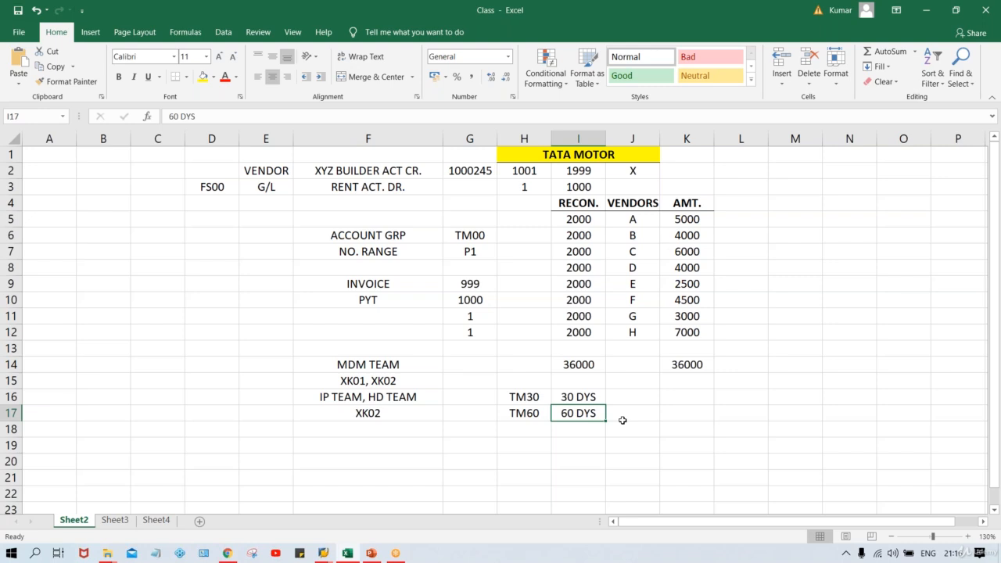
key("Up")
key("Left")
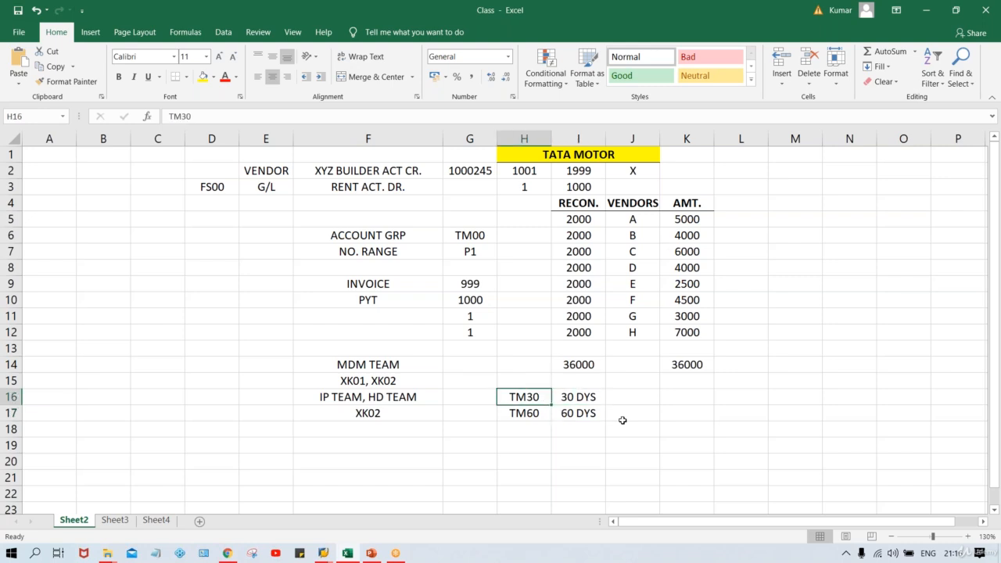
key("Down")
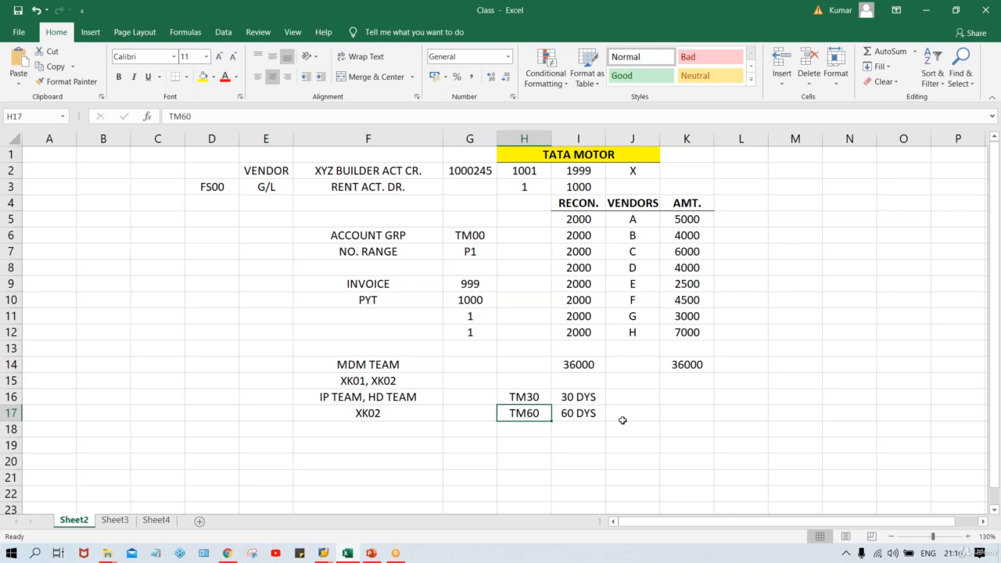
key("alt+Tab")
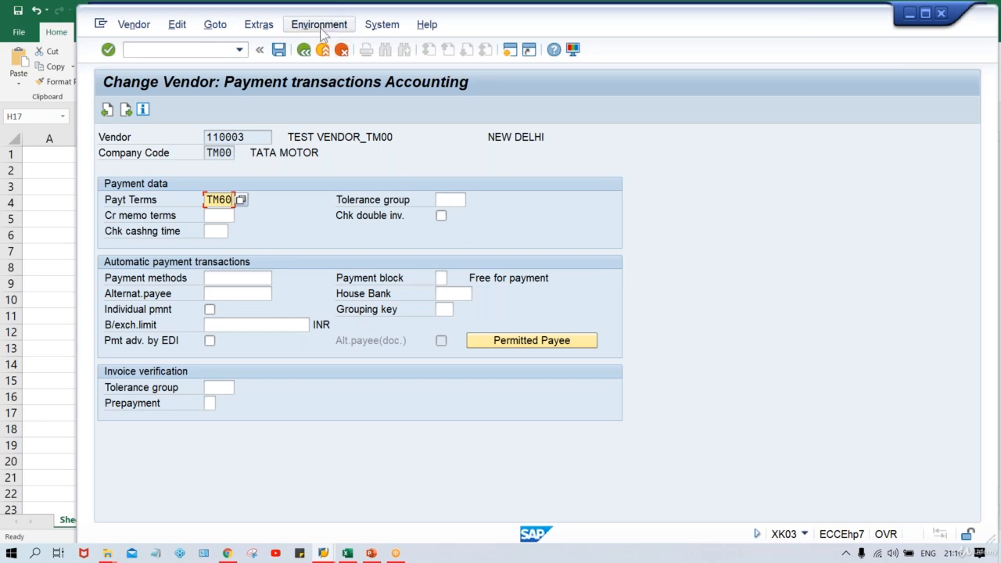
- Request the vendor's account changes list via Environment > Account changes > All fields
left_click(320, 30)
mouse_move(373, 64)
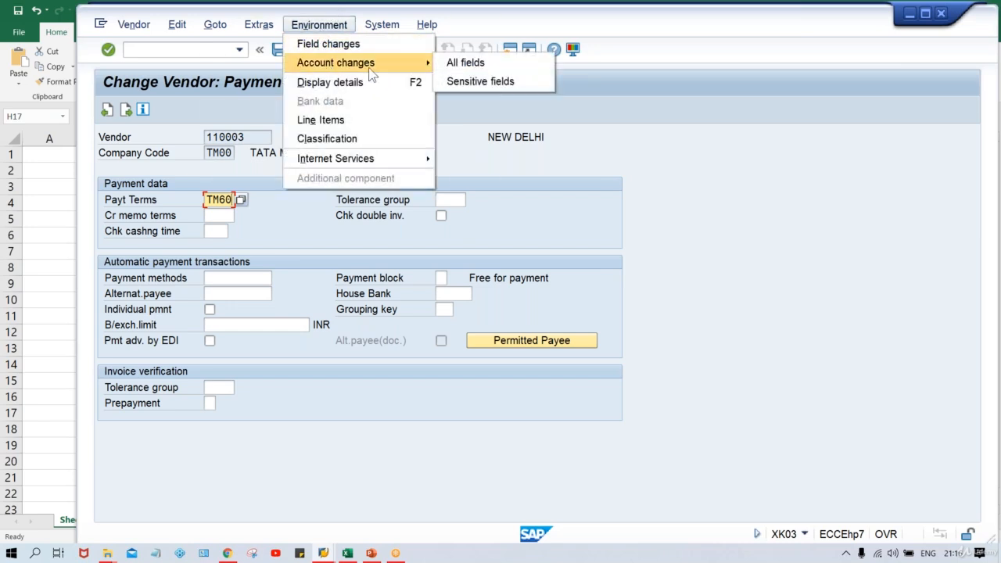
left_click(499, 64)
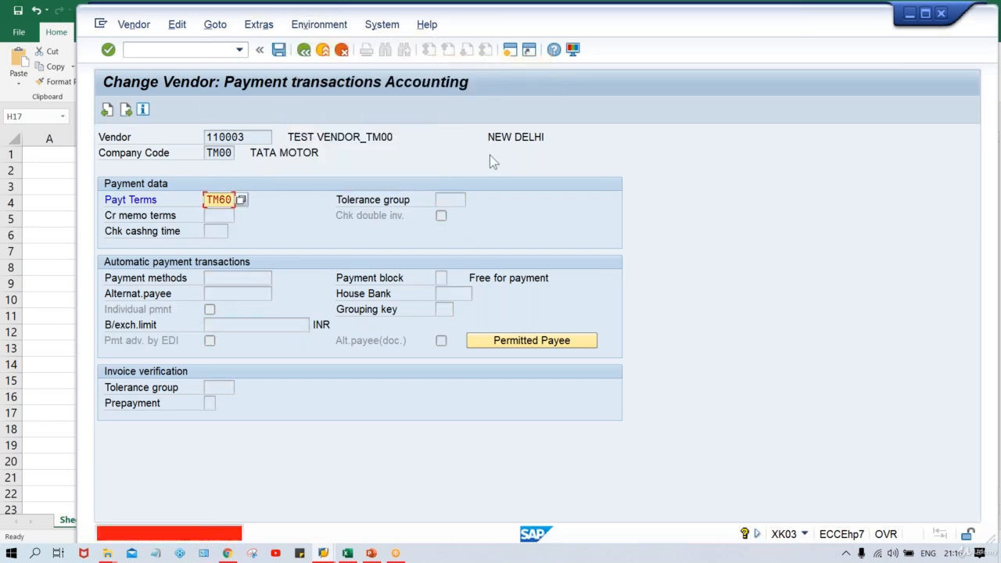
- Replace payment terms TM60 with 0002, starting from 0001 picked from history
key("Delete")
key("Delete")
key("Delete")
key("Delete")
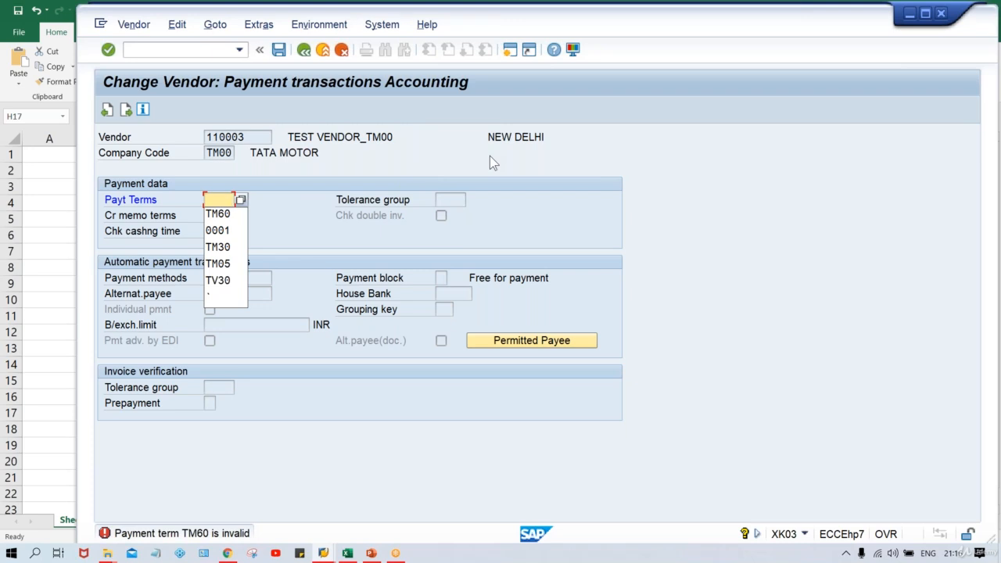
key("Down")
key("Down")
key("Return")
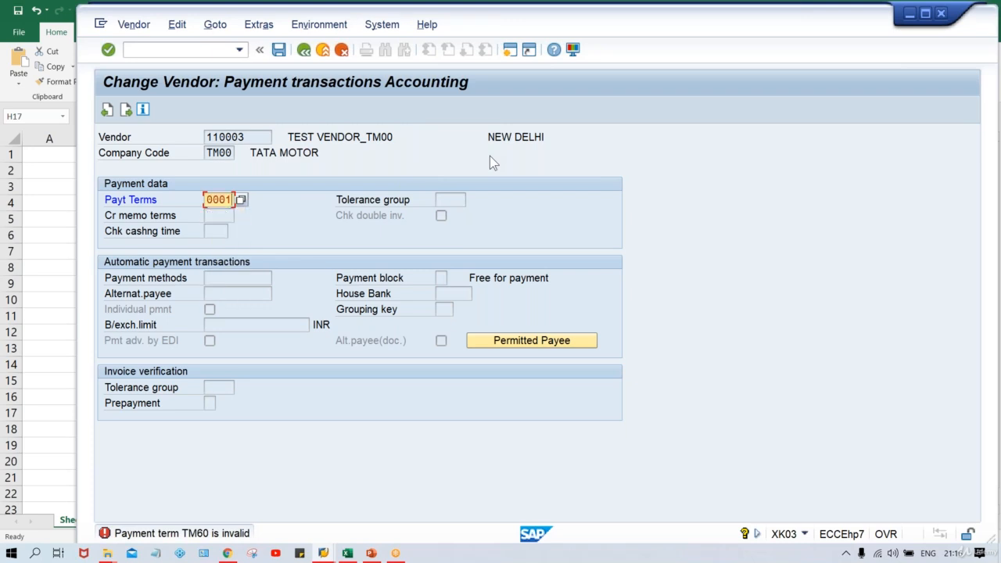
key("BackSpace")
type("2")
key("Return")
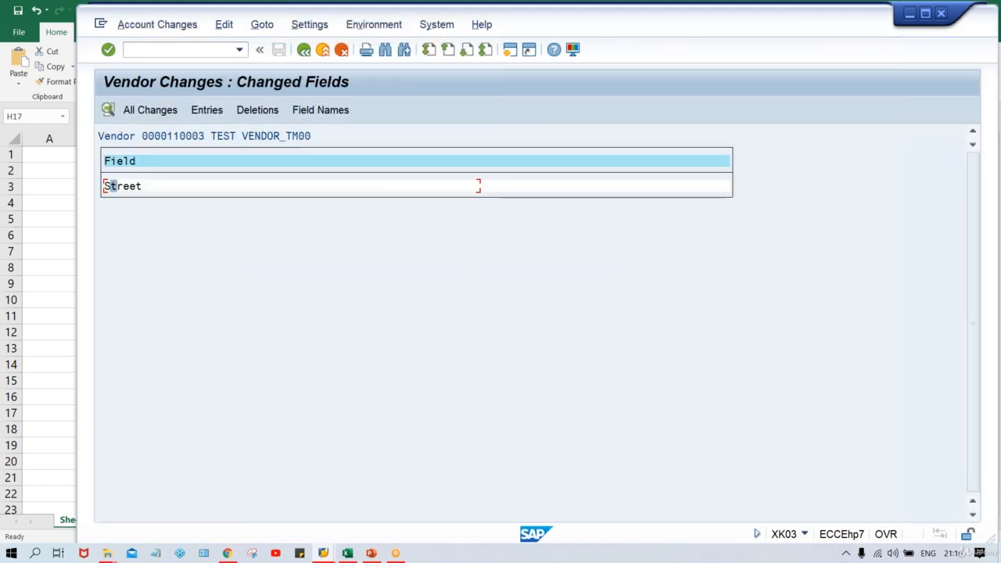
- Check the Street change from TEST STREET to TEST STREET 123, then save payment terms 0002
double_click(150, 186)
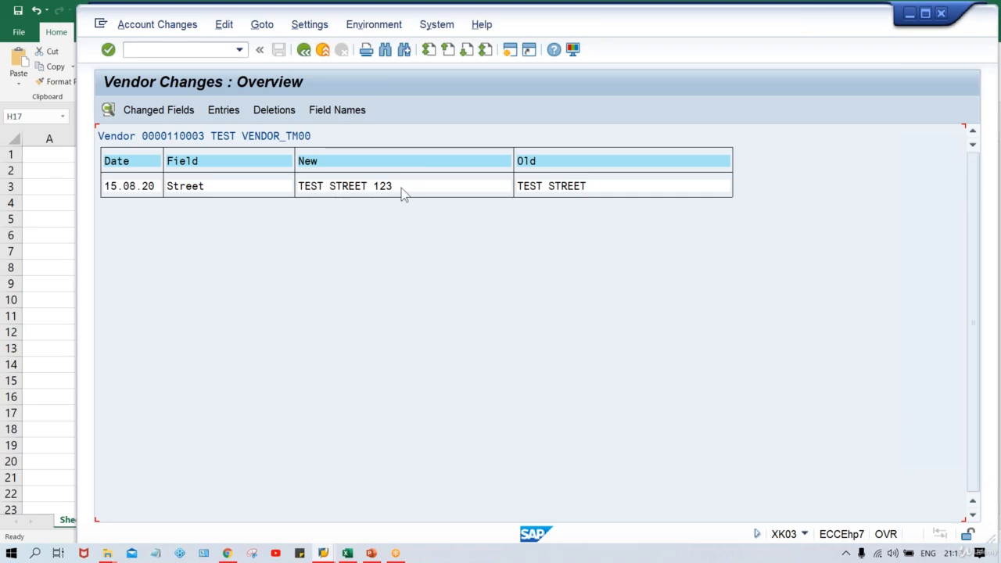
left_click(571, 186)
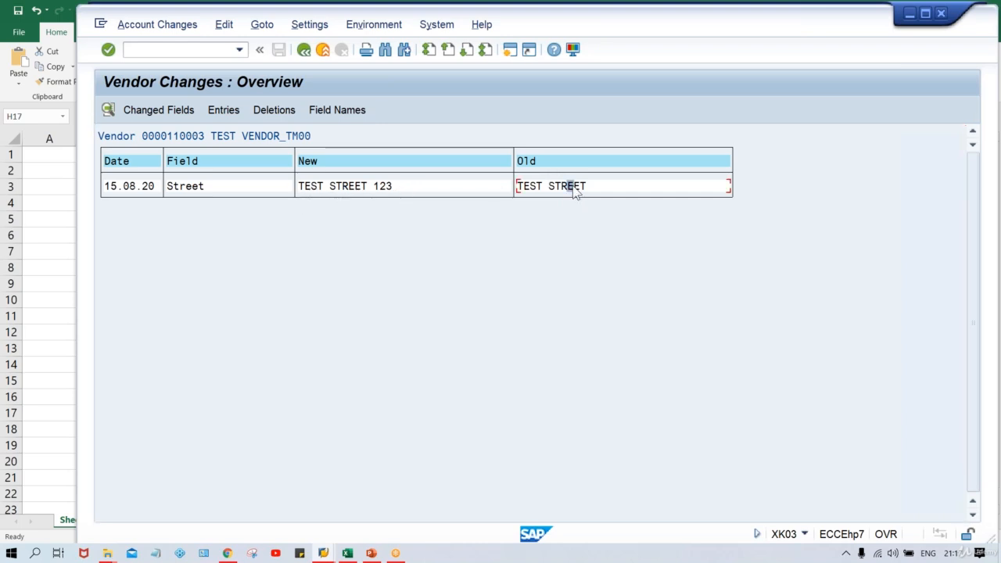
left_click(329, 186)
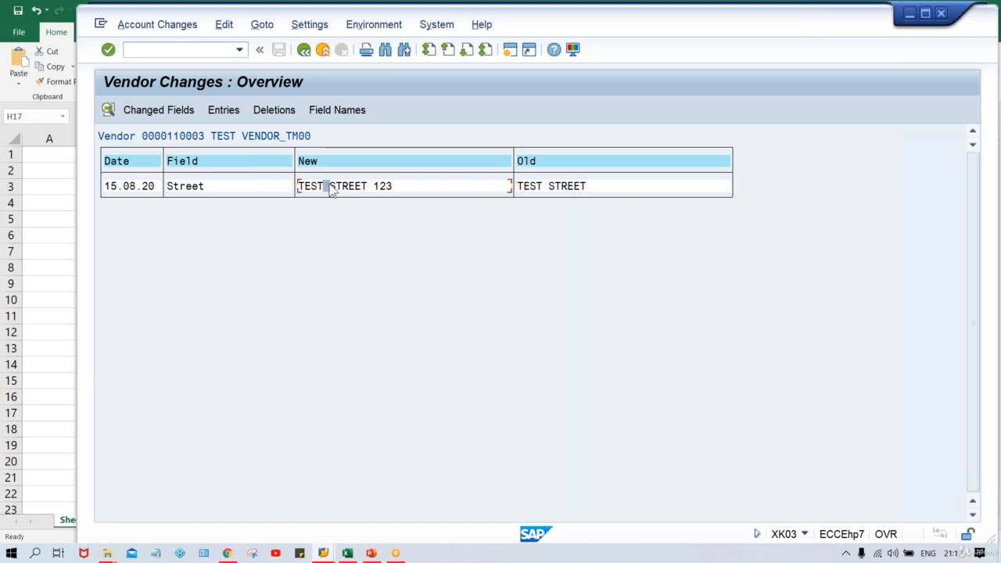
left_click(302, 52)
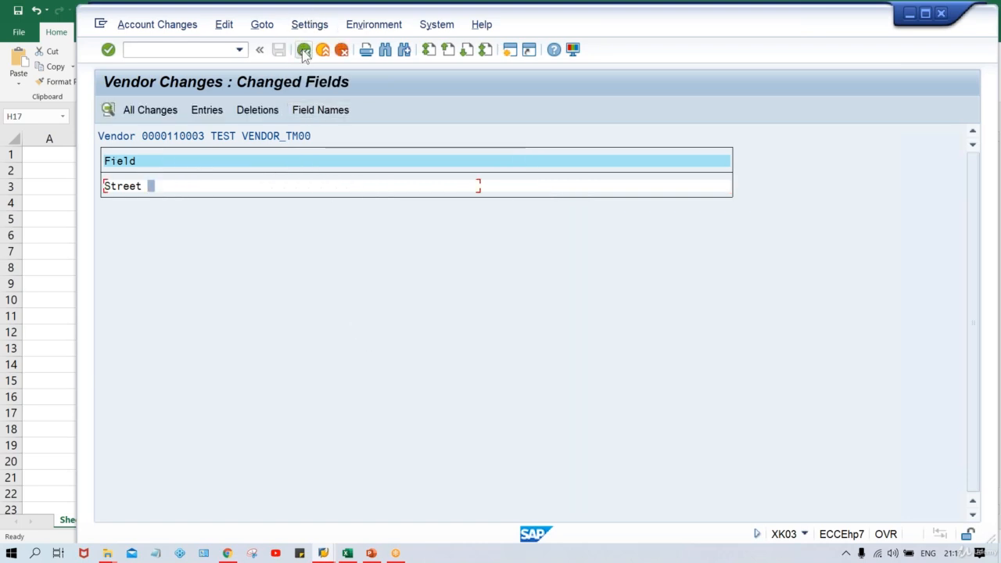
left_click(304, 51)
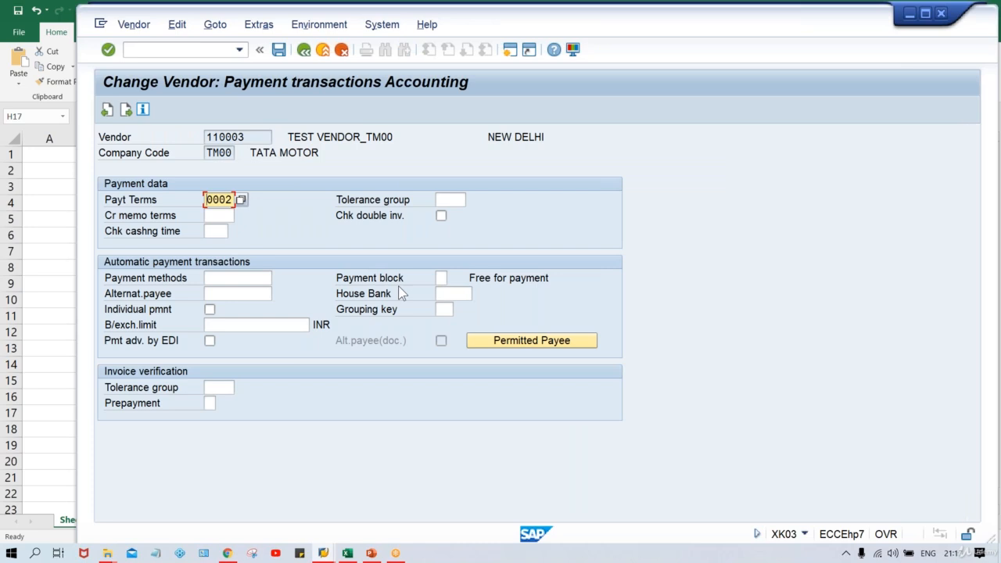
key("ctrl+s")
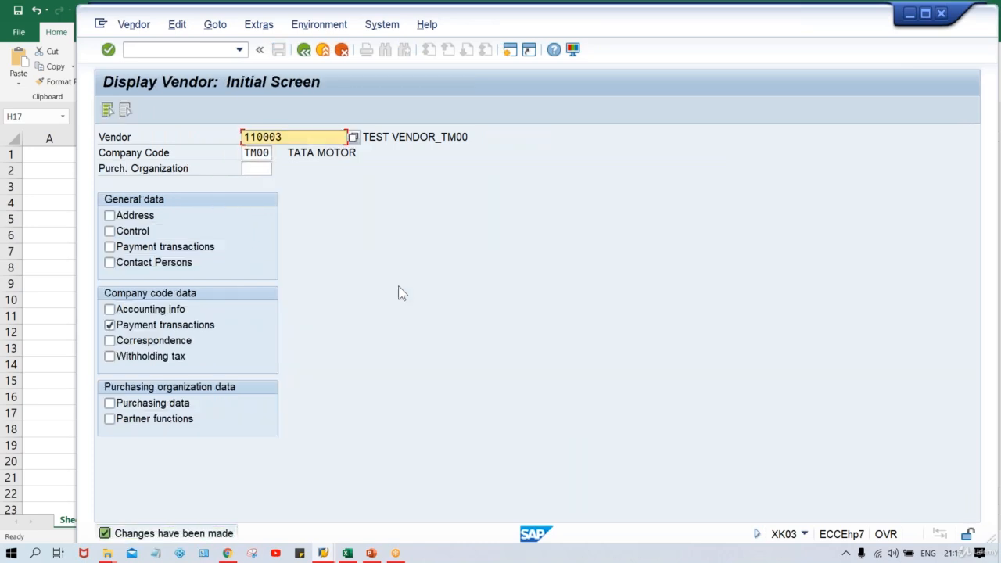
- Show the vendor's payment data and list all changed fields in its account change log
key("Return")
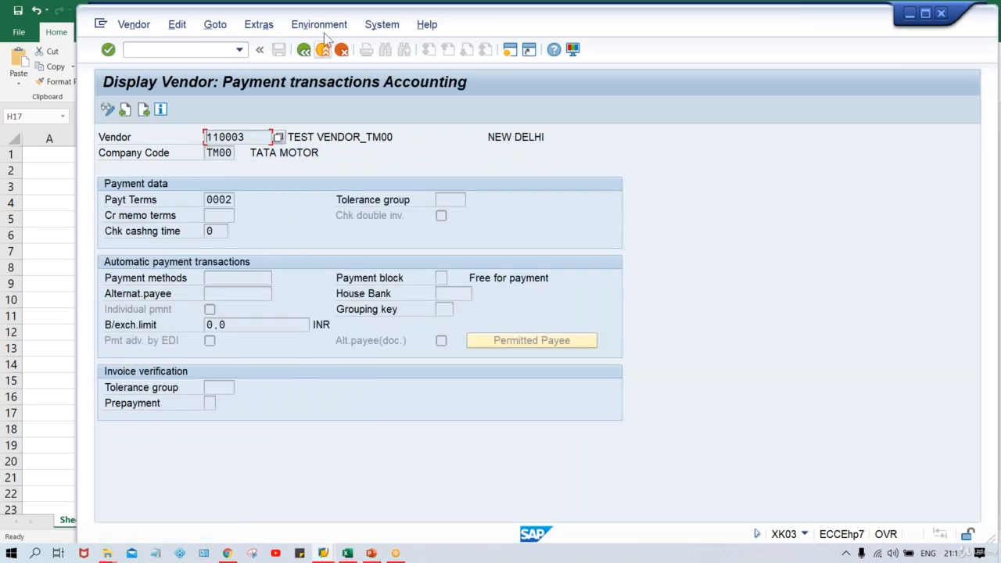
left_click(325, 25)
mouse_move(335, 65)
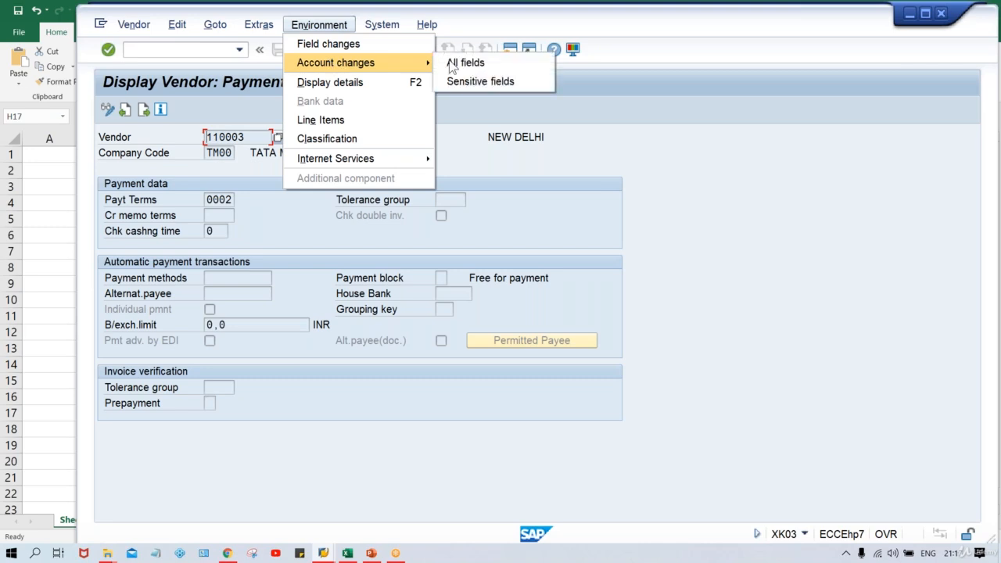
left_click(463, 63)
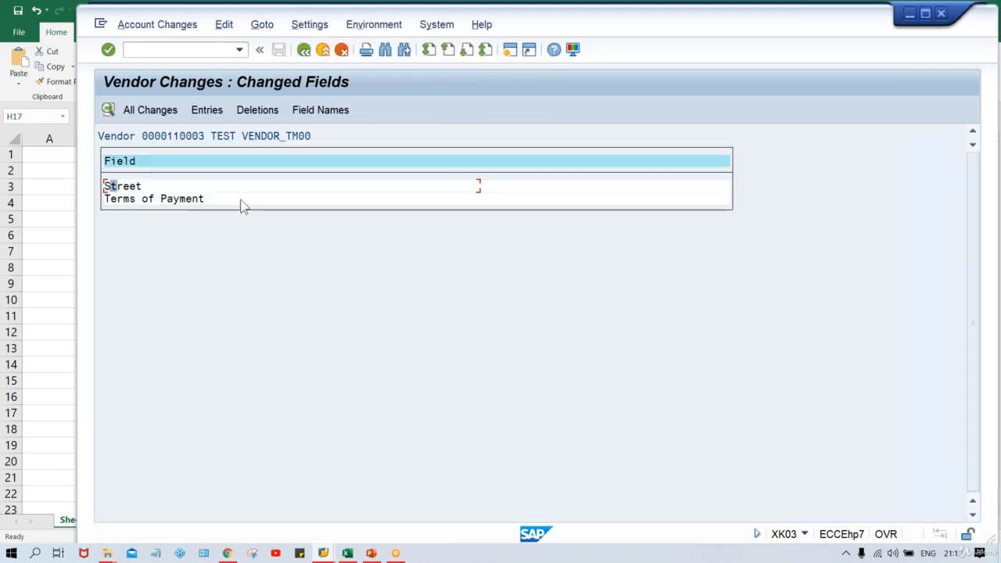
- Open the Terms of Payment change details confirming the change from 0001 to 0002
left_click(163, 200)
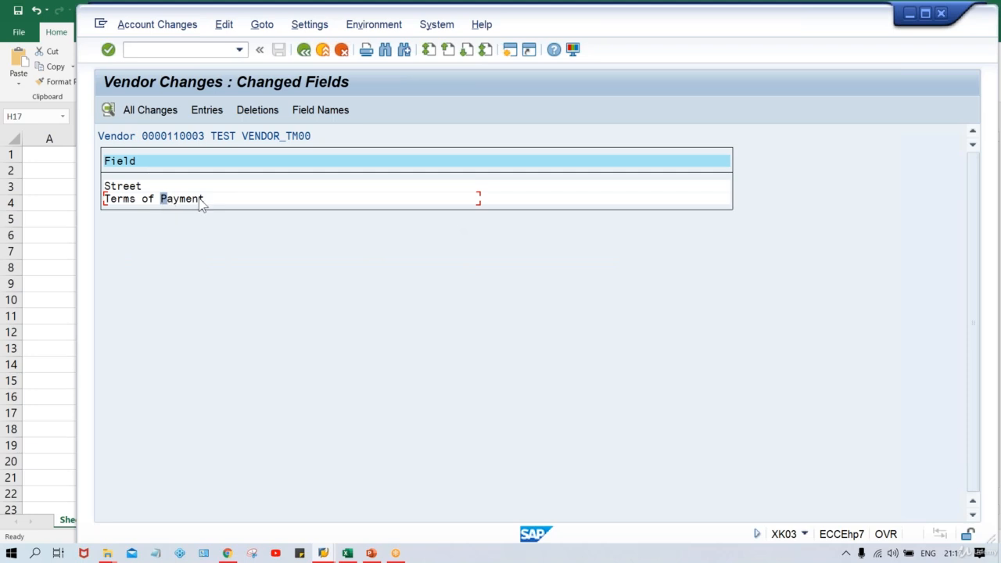
double_click(200, 200)
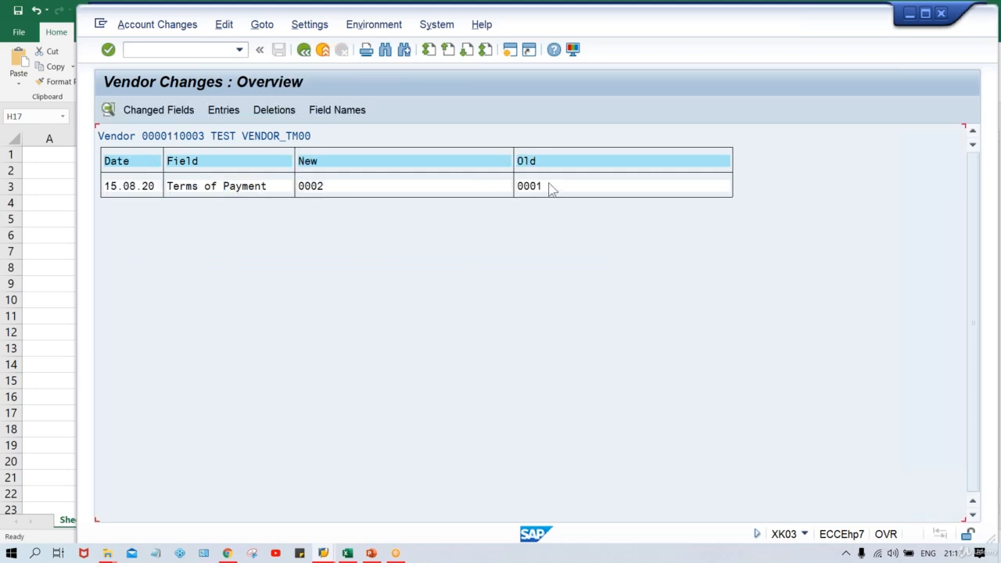
left_click(338, 186)
double_click(406, 190)
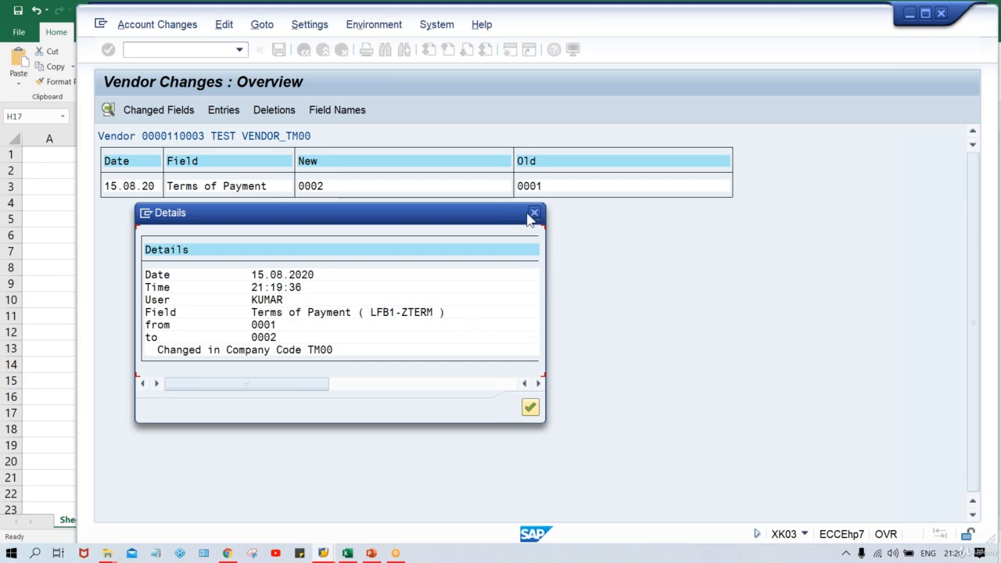
left_click(348, 552)
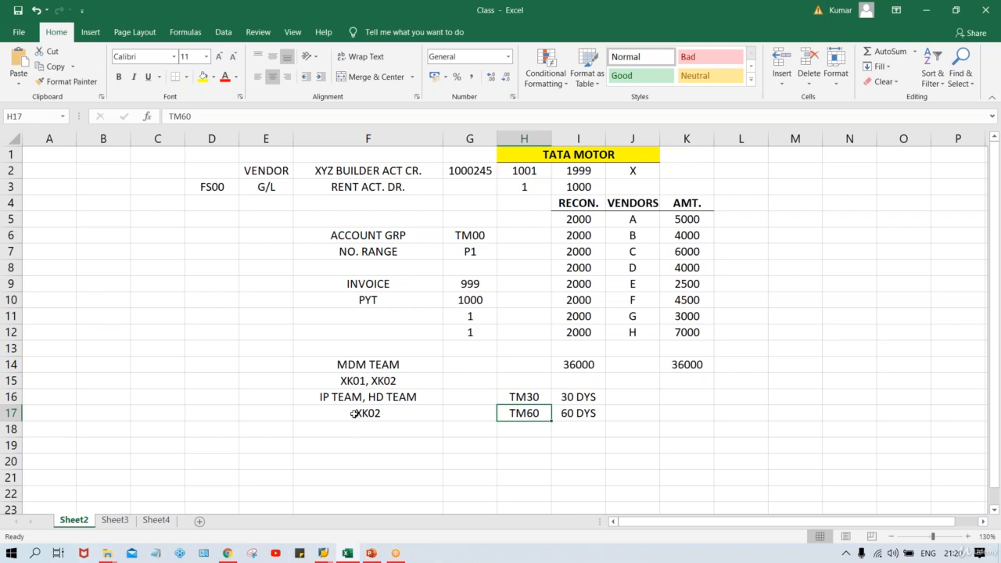
- Replace the XK02 note in Excel cell F17 with XK03
left_click(356, 412)
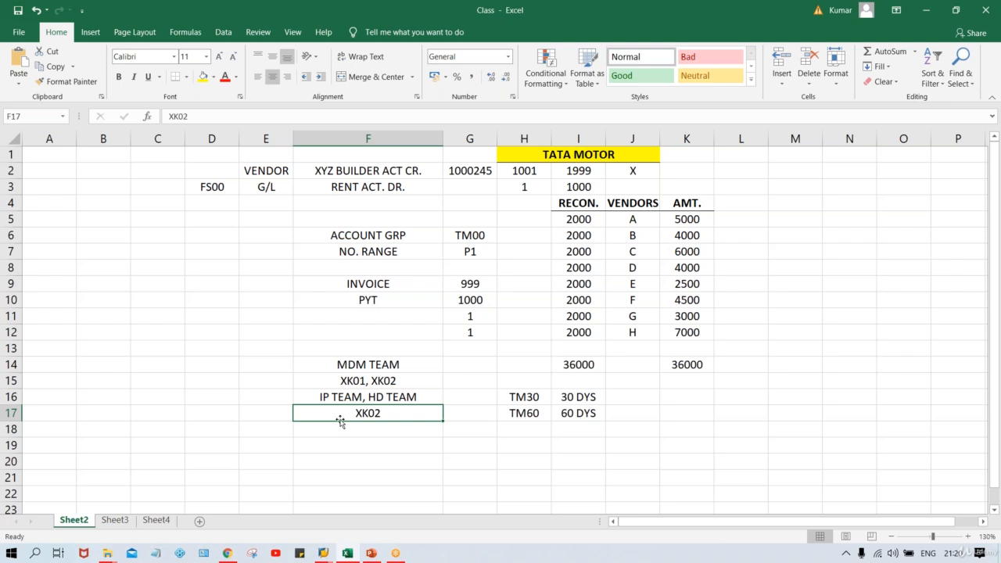
type("XK03")
key("Return")
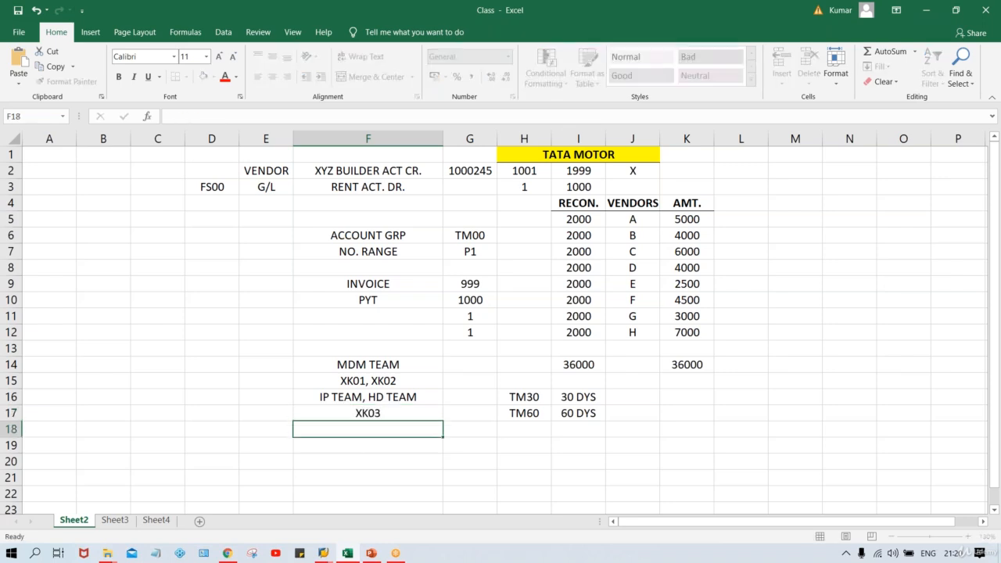
left_click(334, 408)
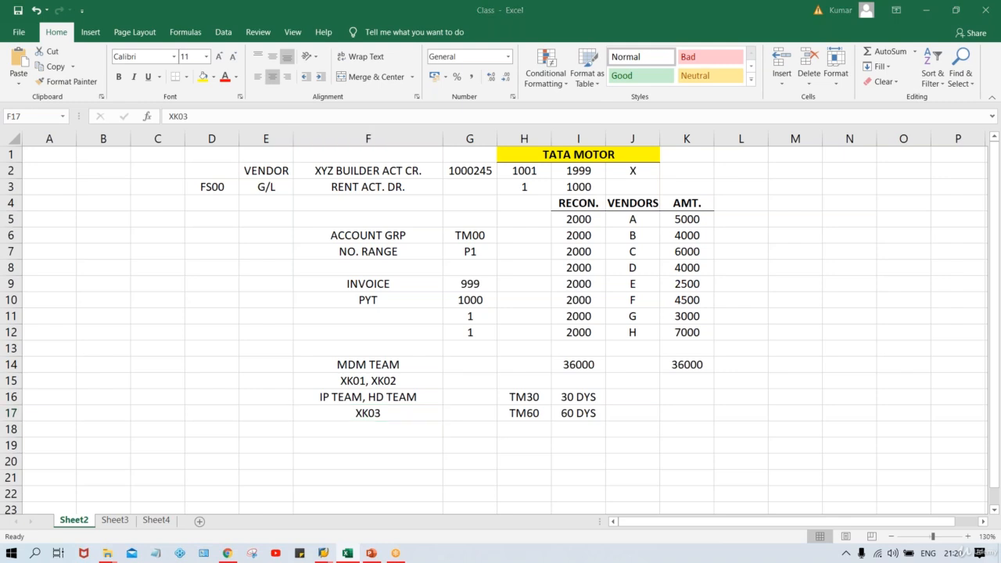
key("alt+Tab")
left_click(194, 105)
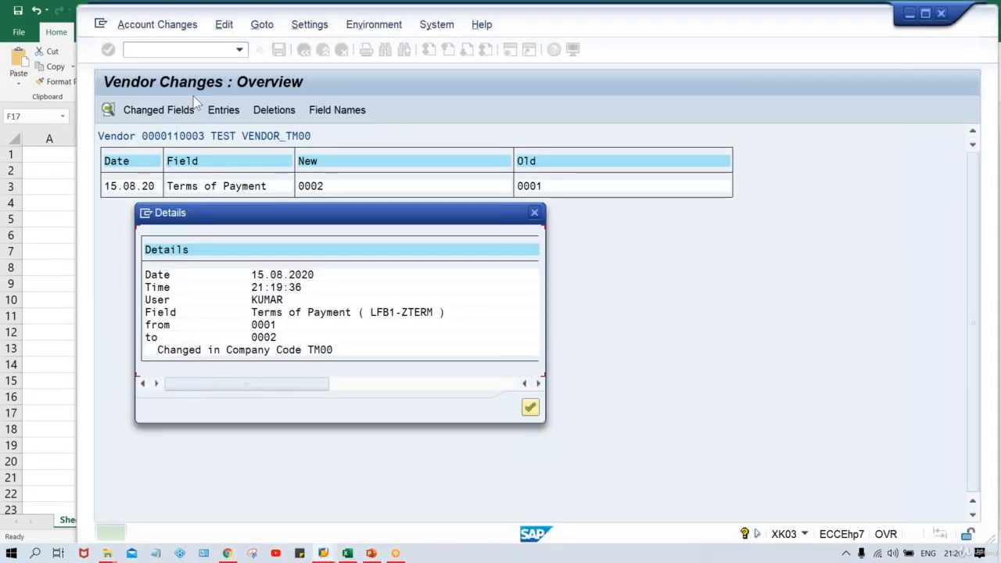
- Close the change details window and enter /NXK03 in the command field
left_click(534, 212)
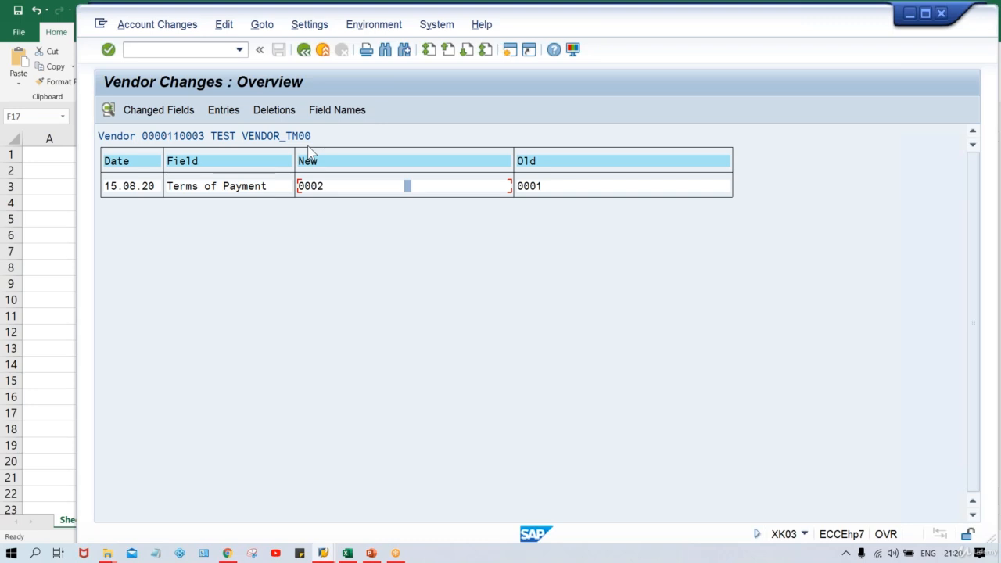
left_click(176, 49)
type("/NXK03")
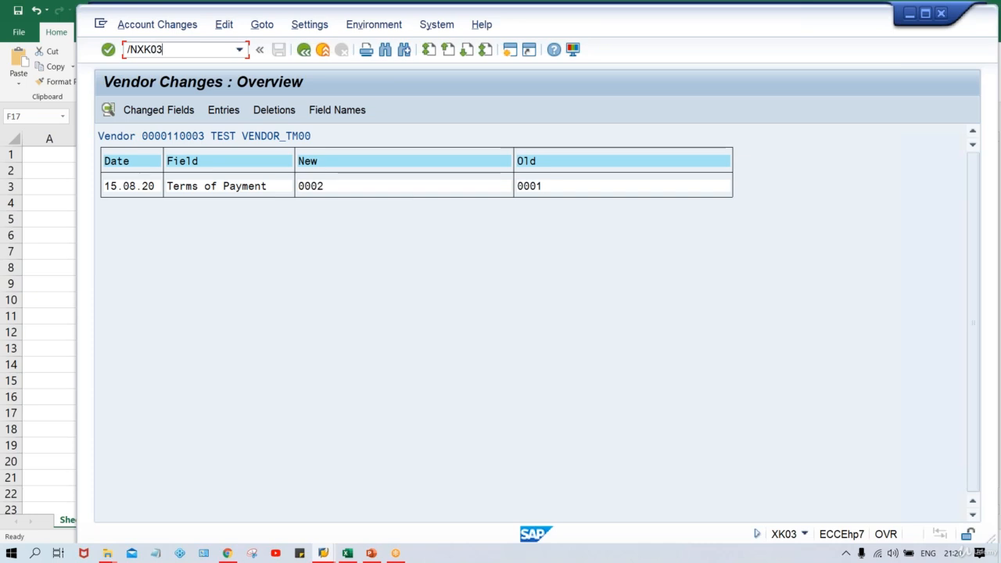
- Run XK03 to display the vendor's payment terms 0002, then go back and tick Address
key("Return")
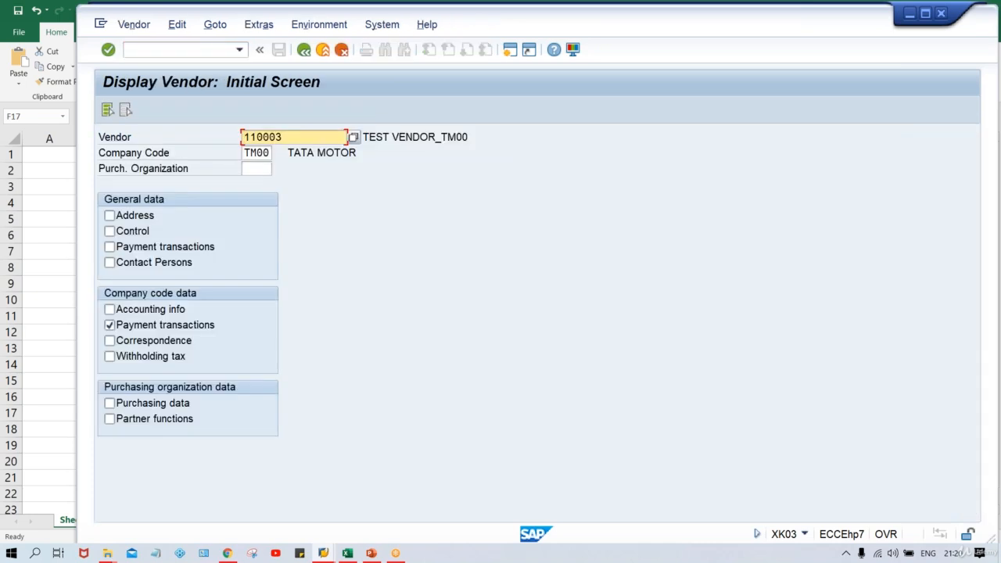
key("Return")
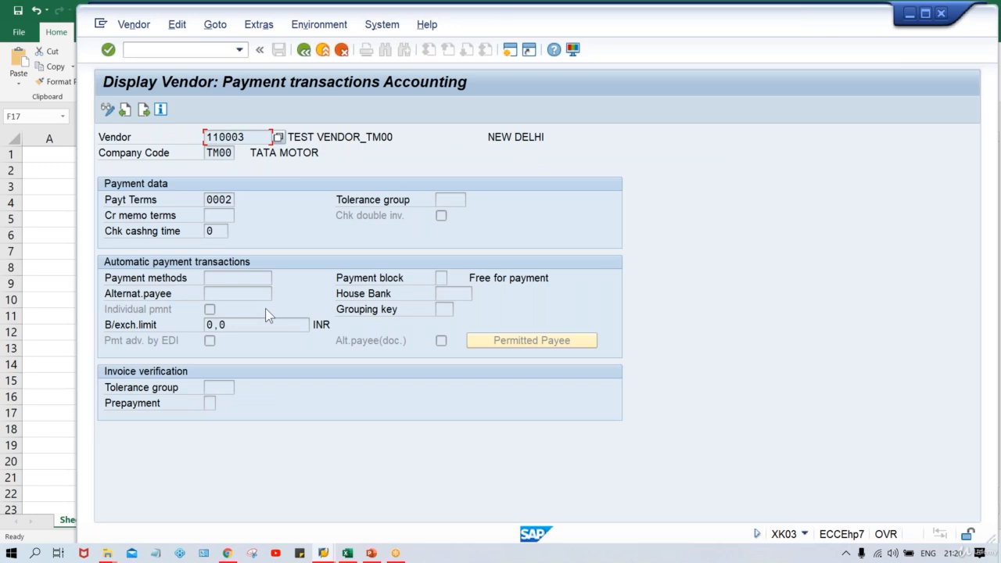
key("F3")
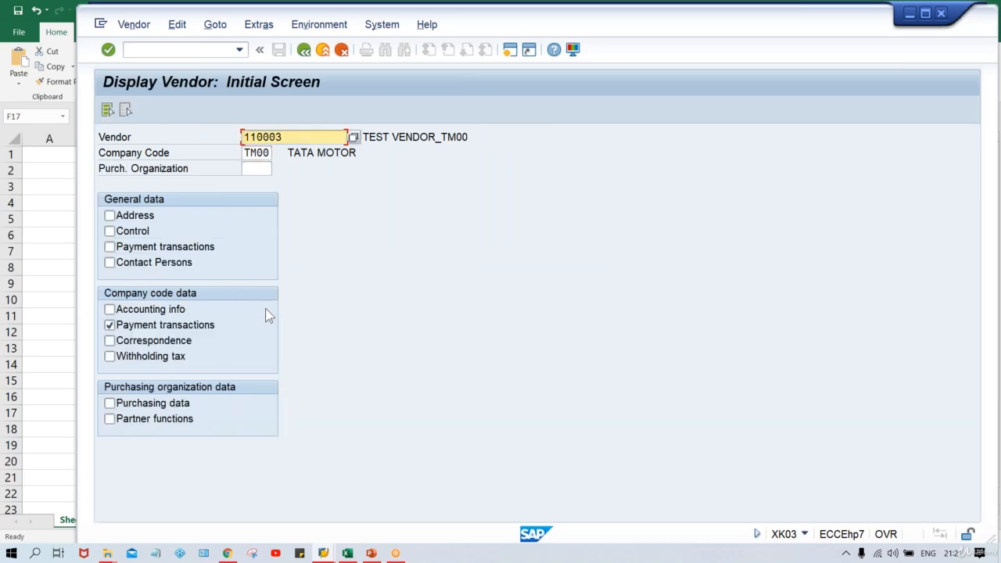
left_click(111, 216)
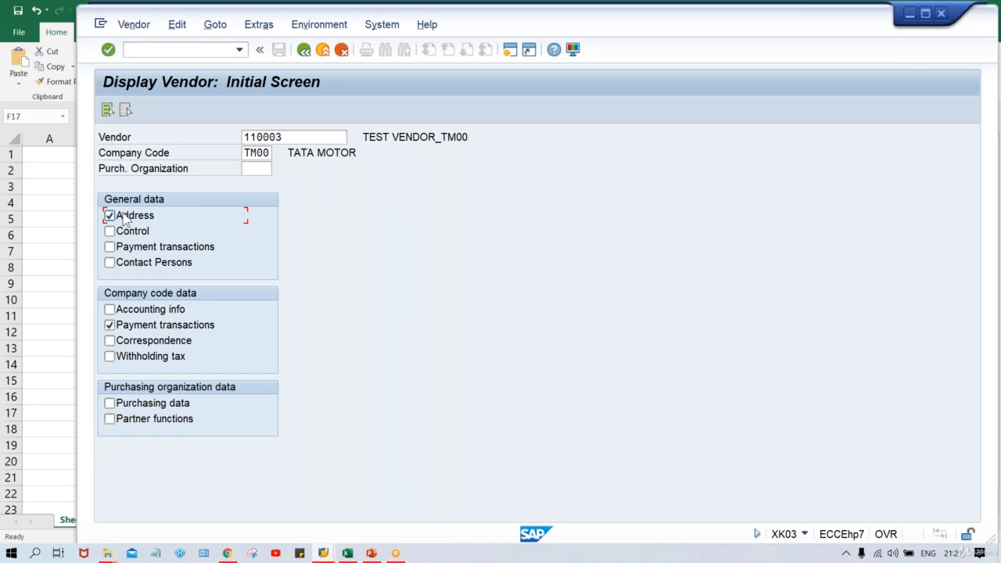
key("Return")
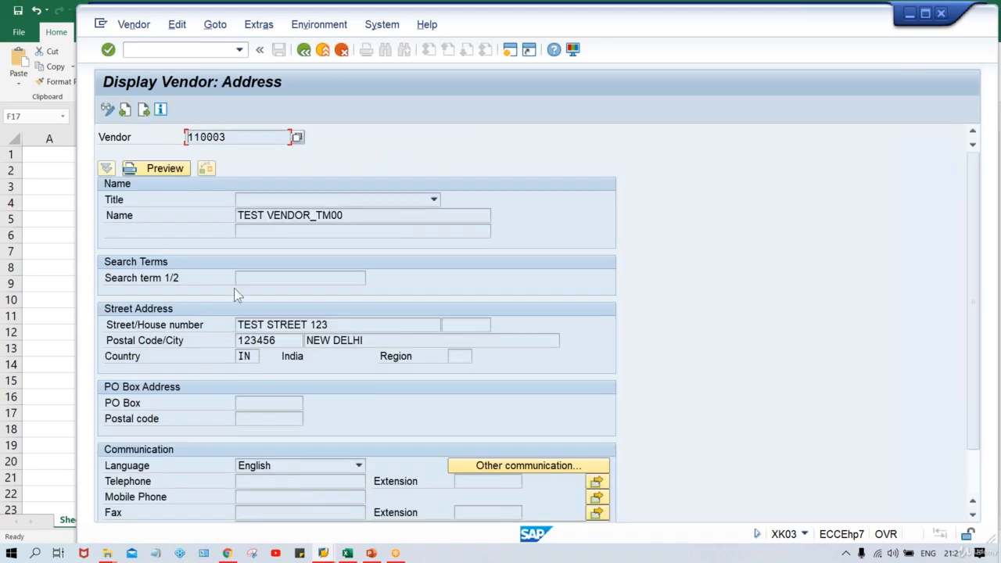
left_click(132, 25)
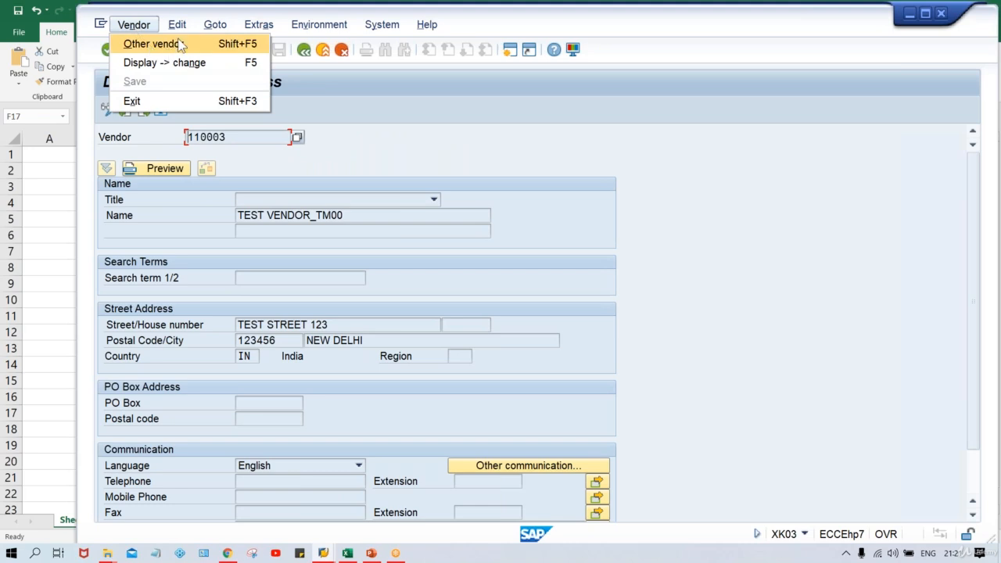
mouse_move(182, 29)
mouse_move(258, 24)
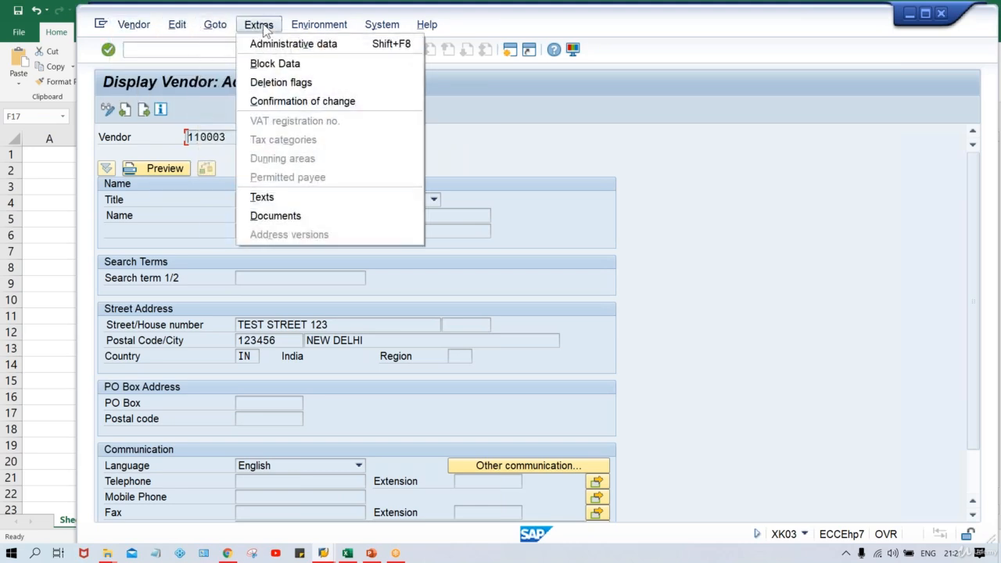
left_click(283, 64)
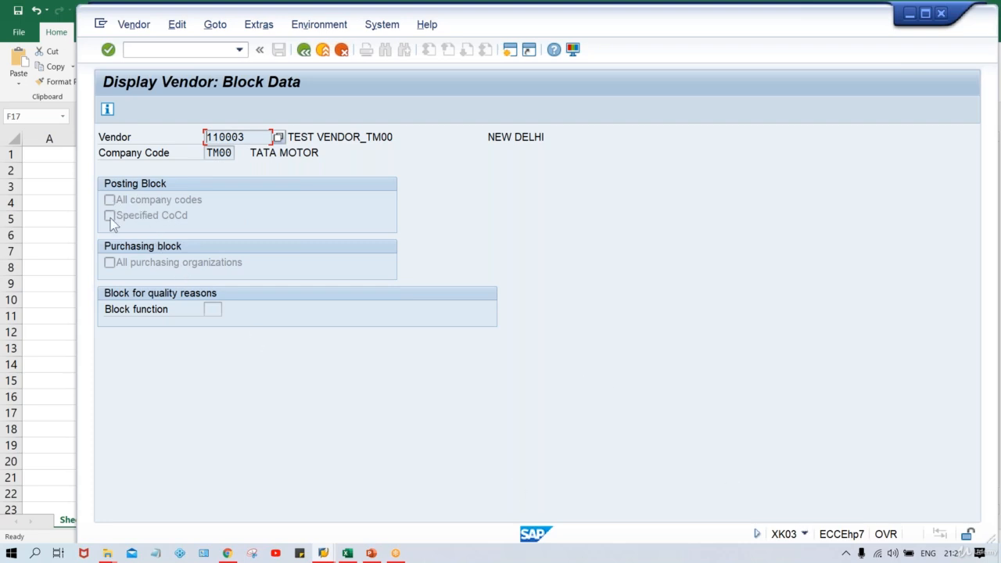
left_click(304, 55)
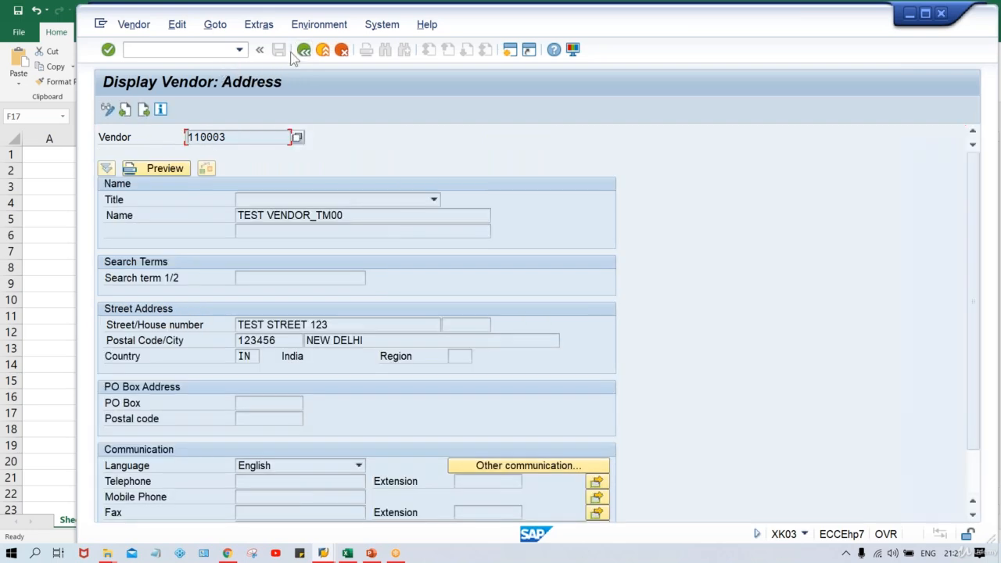
left_click(303, 52)
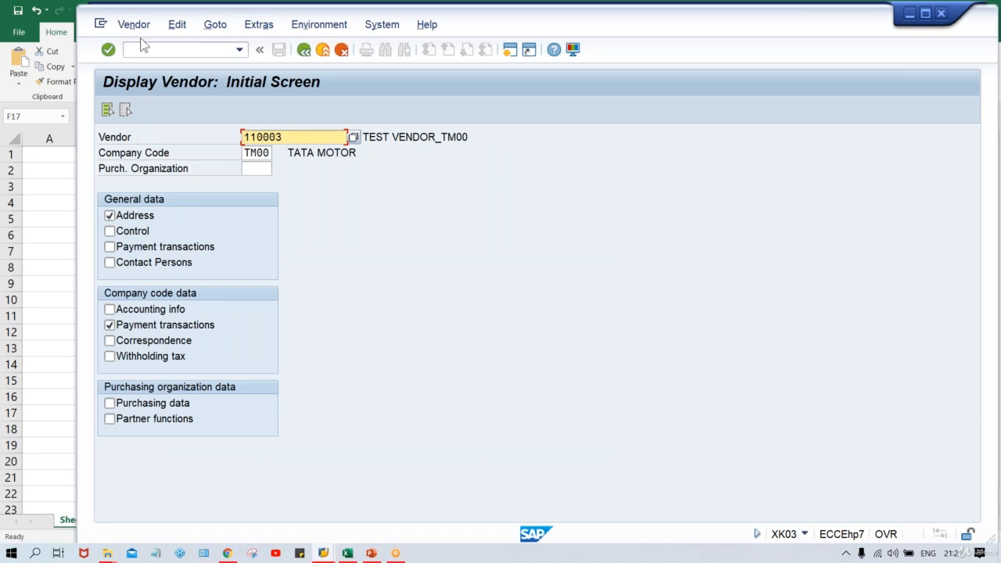
- Run /NXK02 for vendor 110003 in TM00 and open Extras > Block Data
left_click(154, 56)
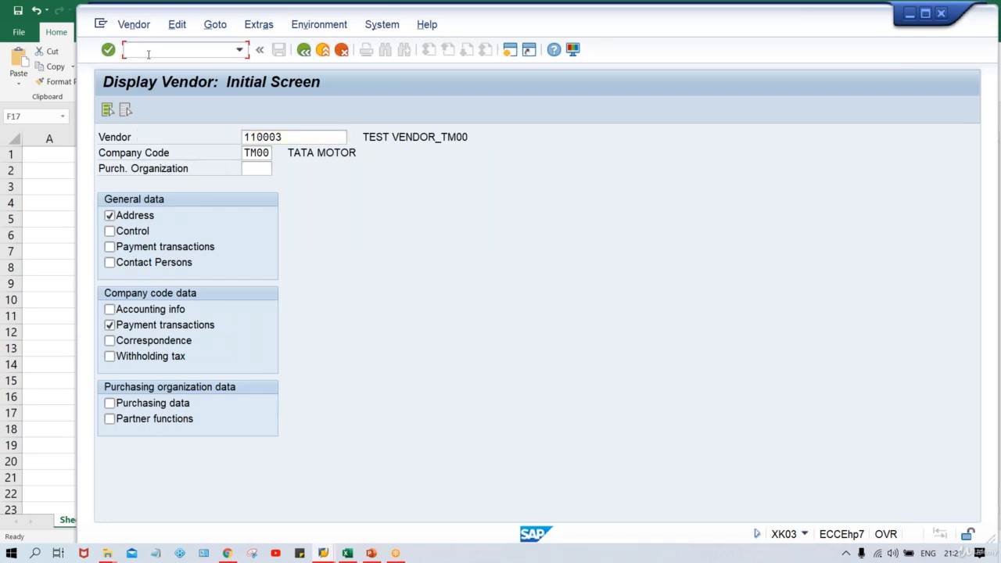
type("/NXK02")
key("Return")
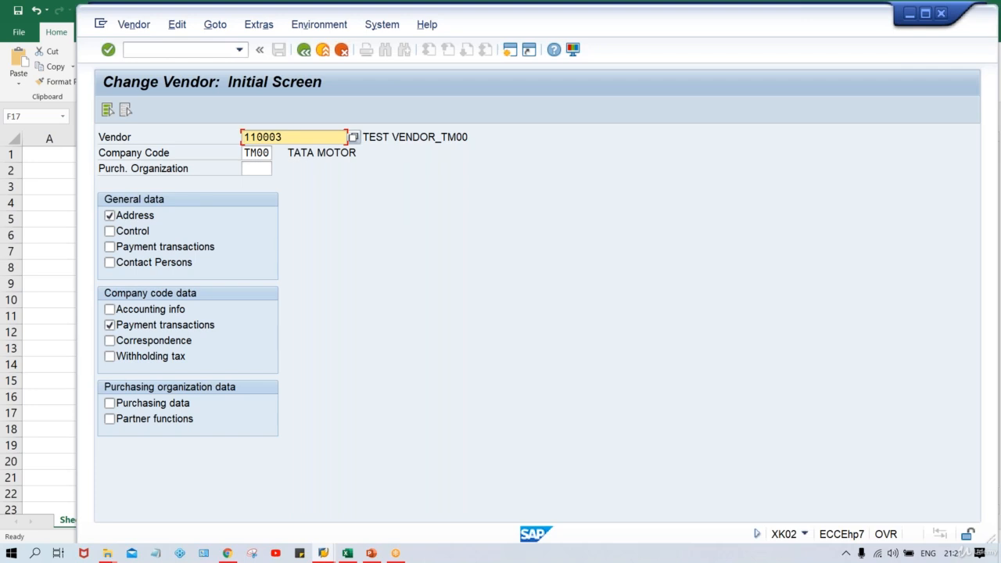
key("Return")
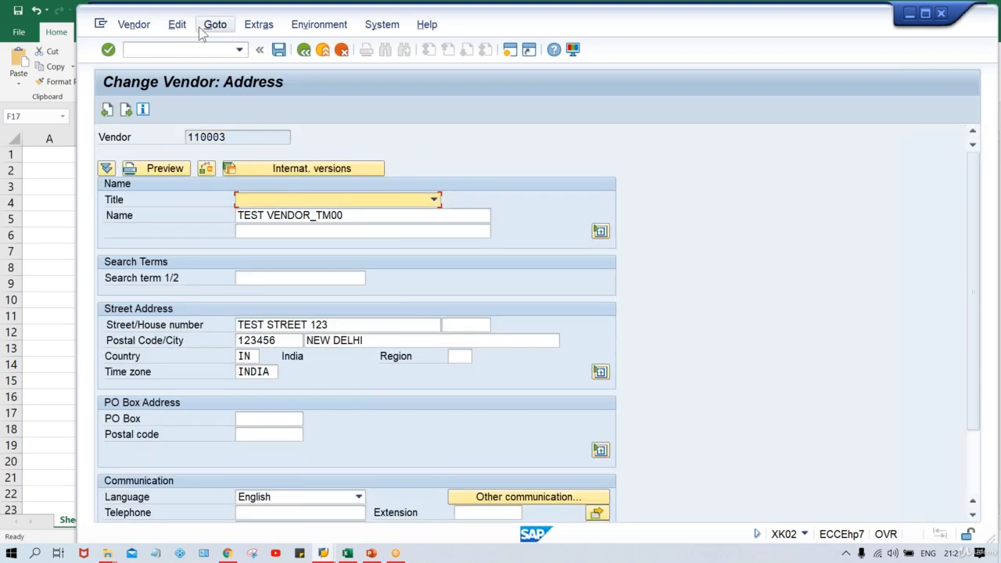
left_click(175, 28)
left_click(258, 25)
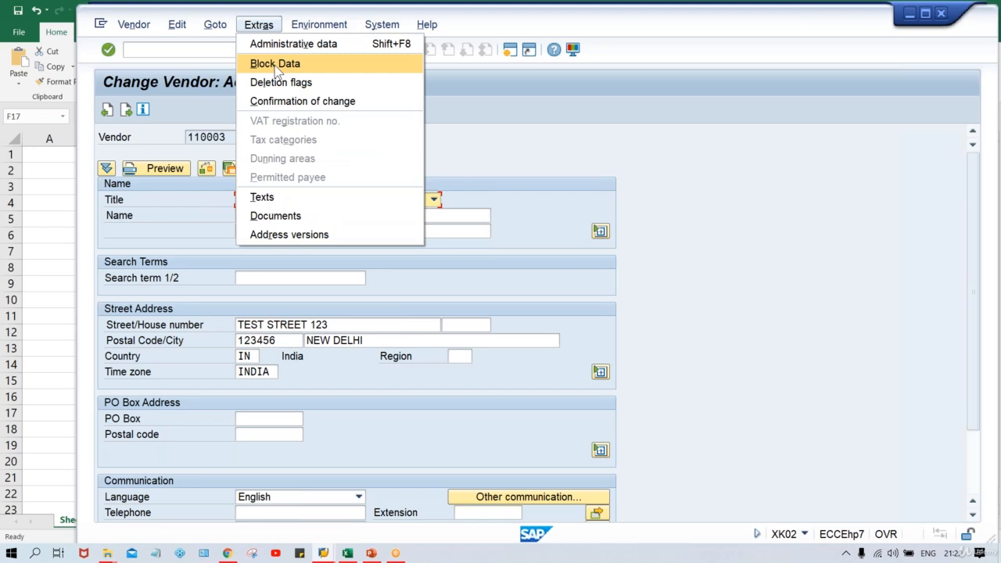
left_click(278, 65)
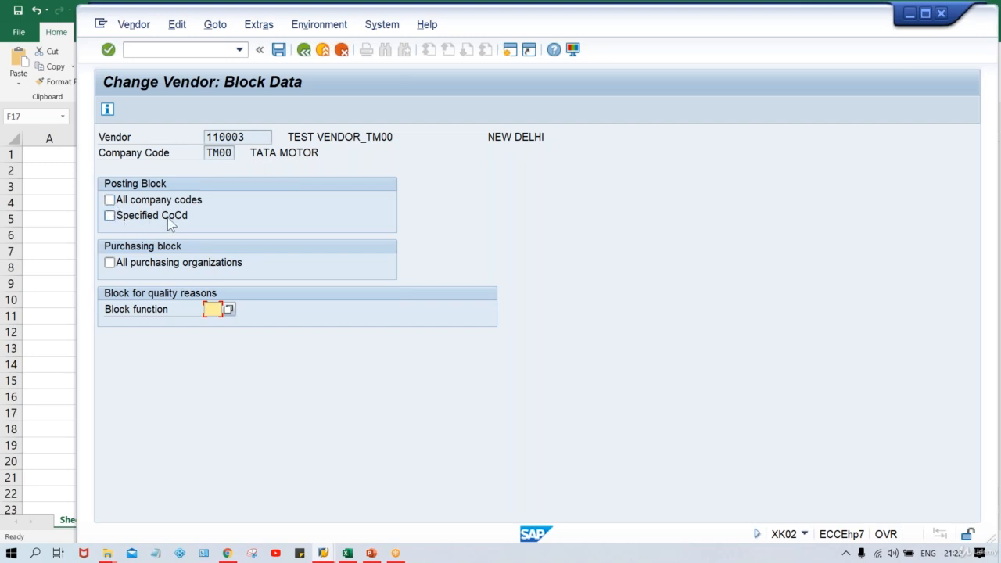
- Enter company codes TM00, TS00, TC00 and TH00 in Excel cells M5 to M8
left_click(348, 554)
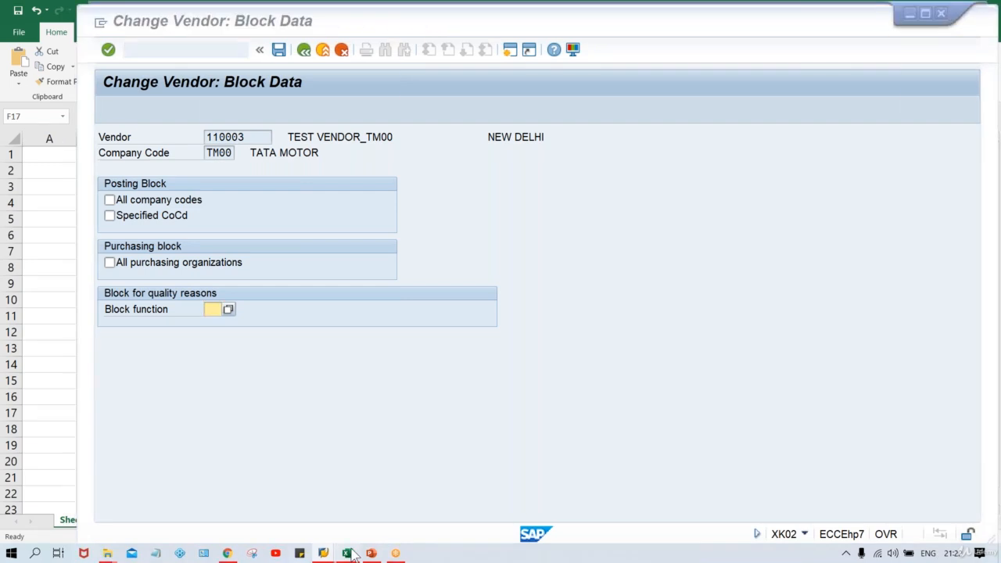
left_click(812, 224)
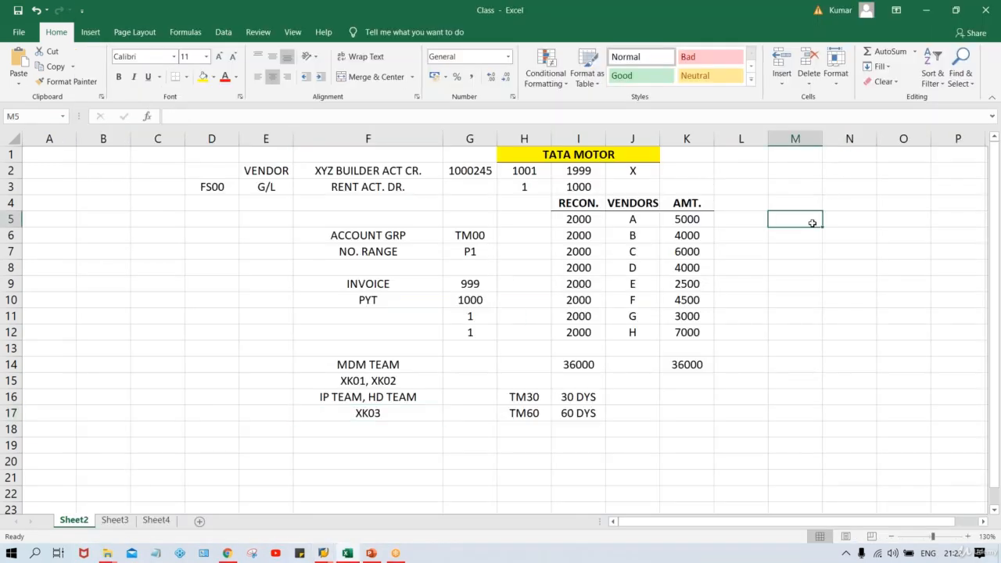
type("TM00")
key("Return")
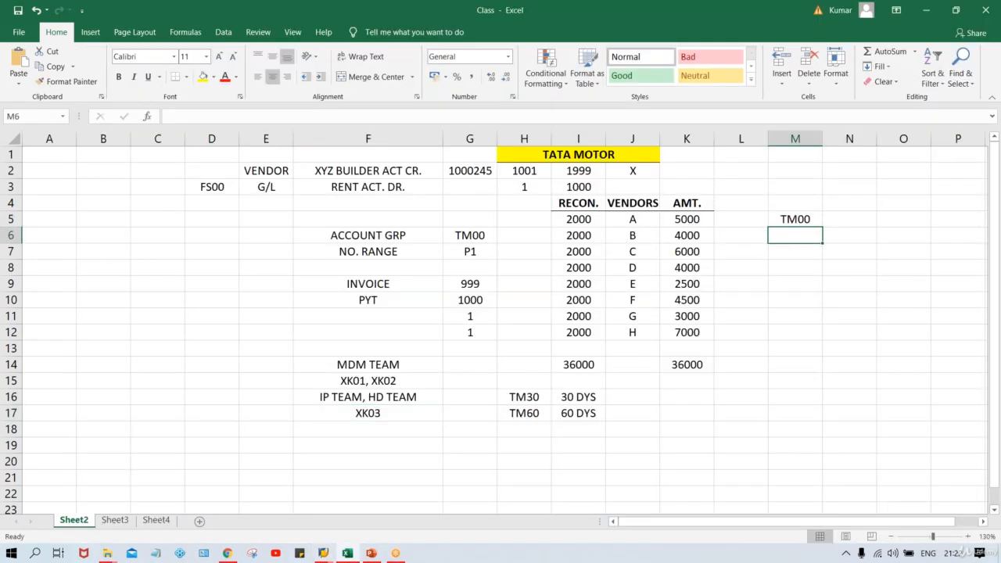
type("TS00")
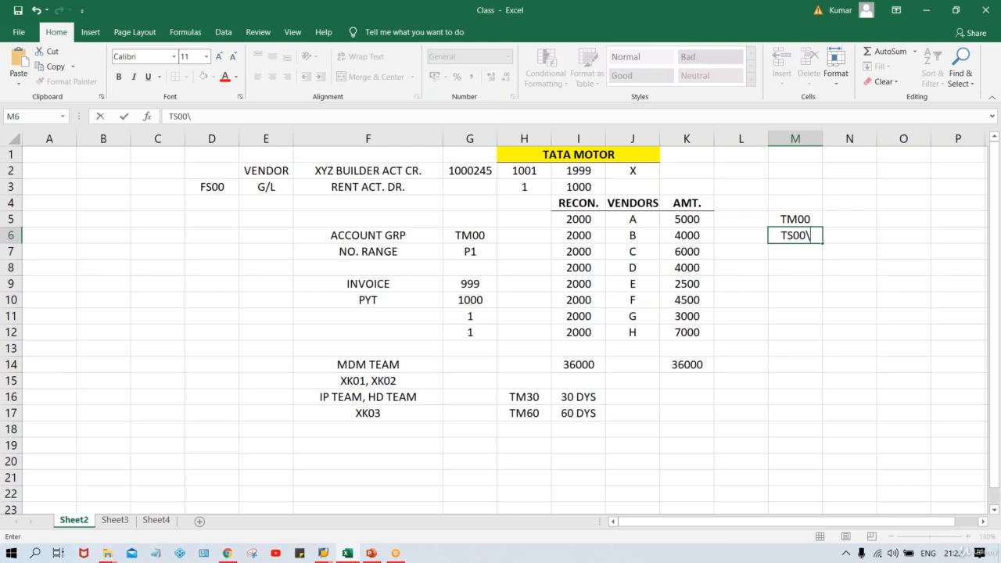
key("Return")
type("TC00")
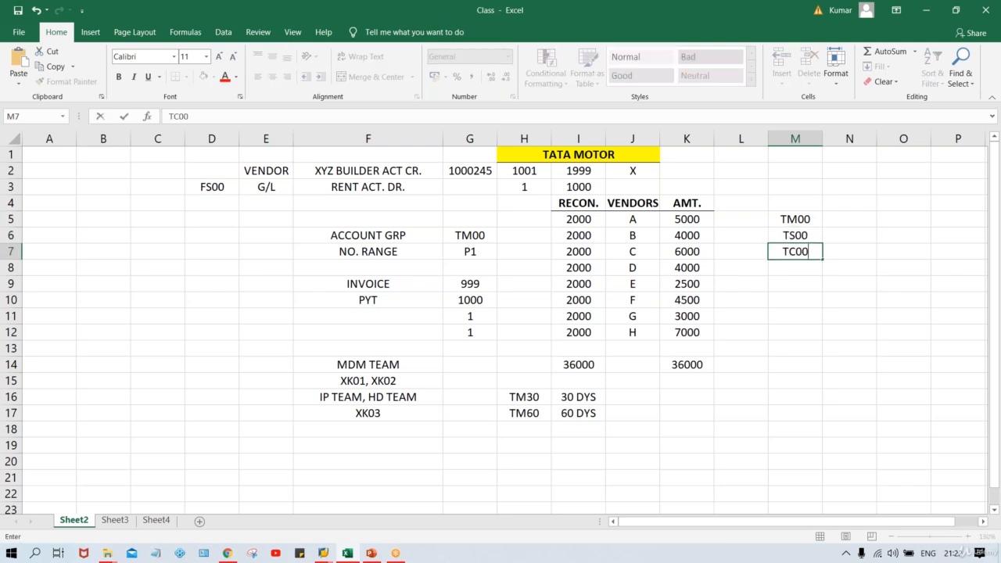
key("Return")
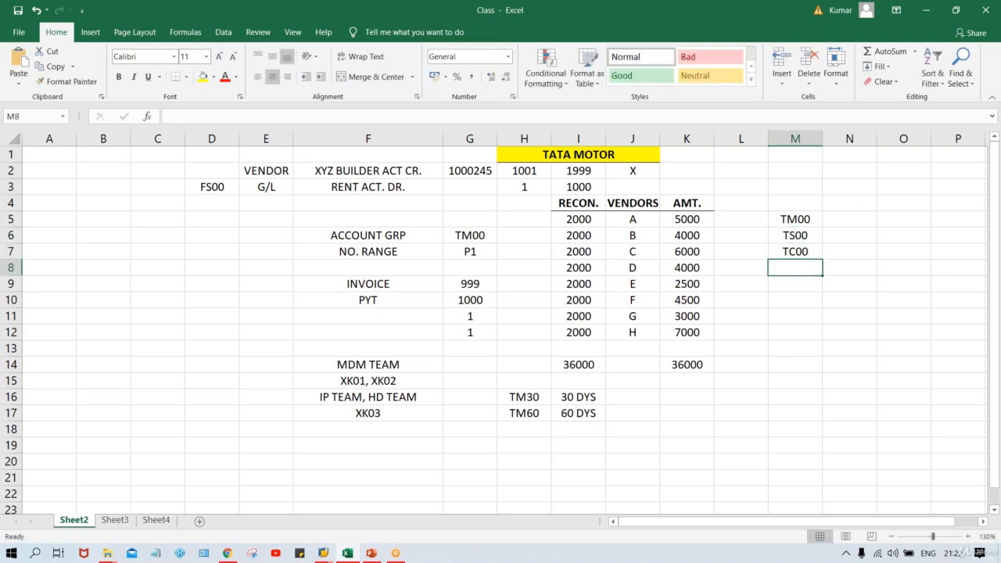
type("TH00")
key("Return")
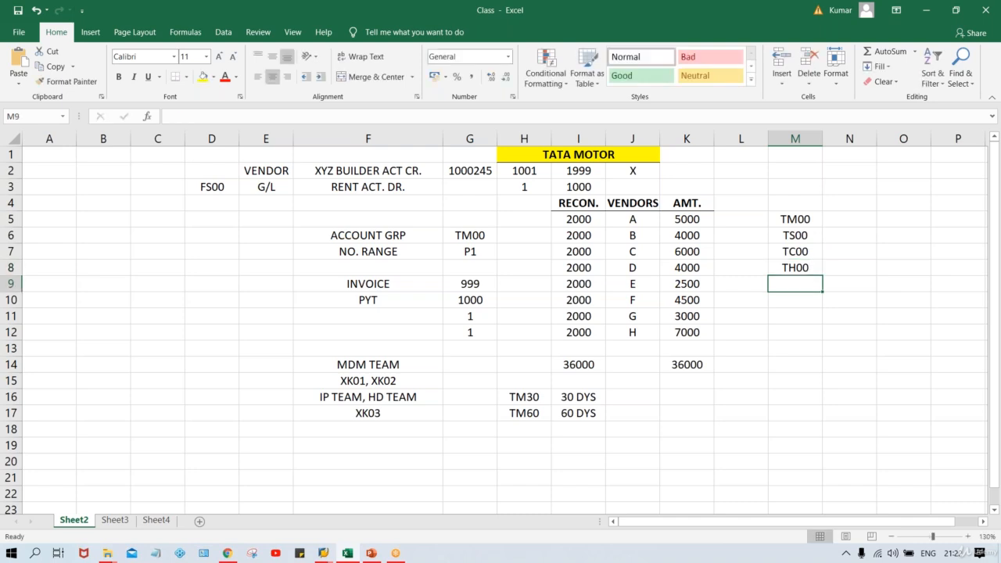
left_click_drag(794, 219, 798, 267)
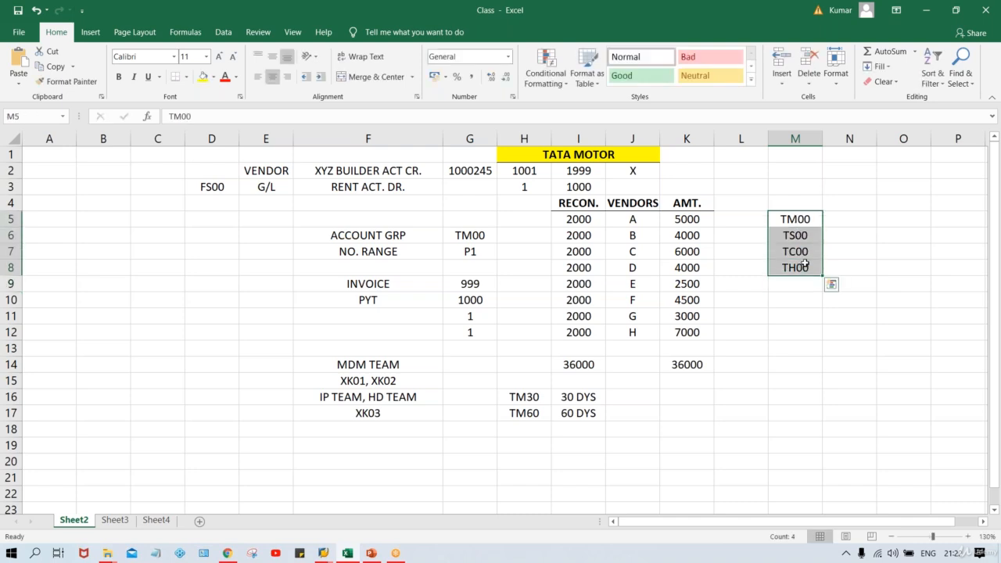
left_click(842, 223)
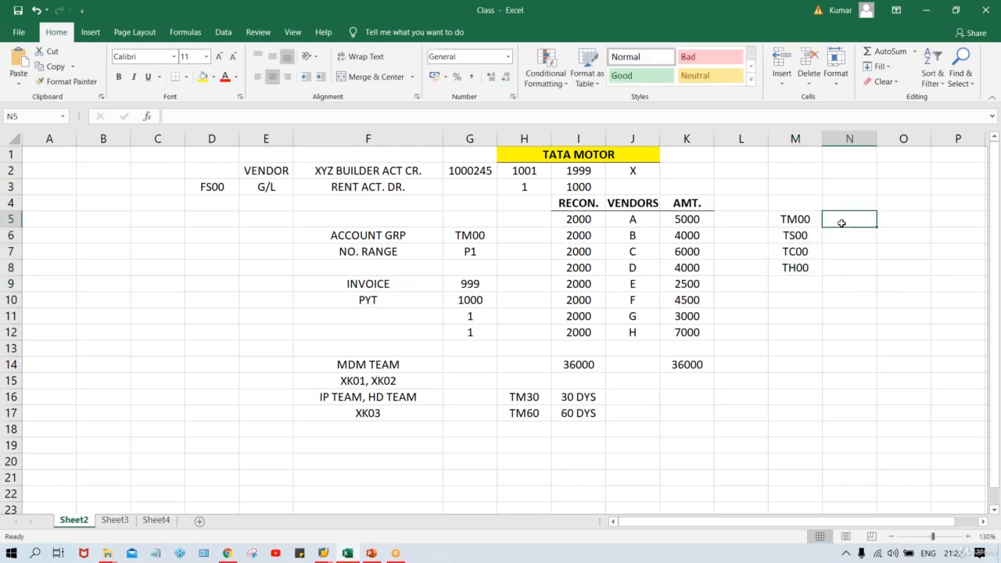
key("alt+Tab")
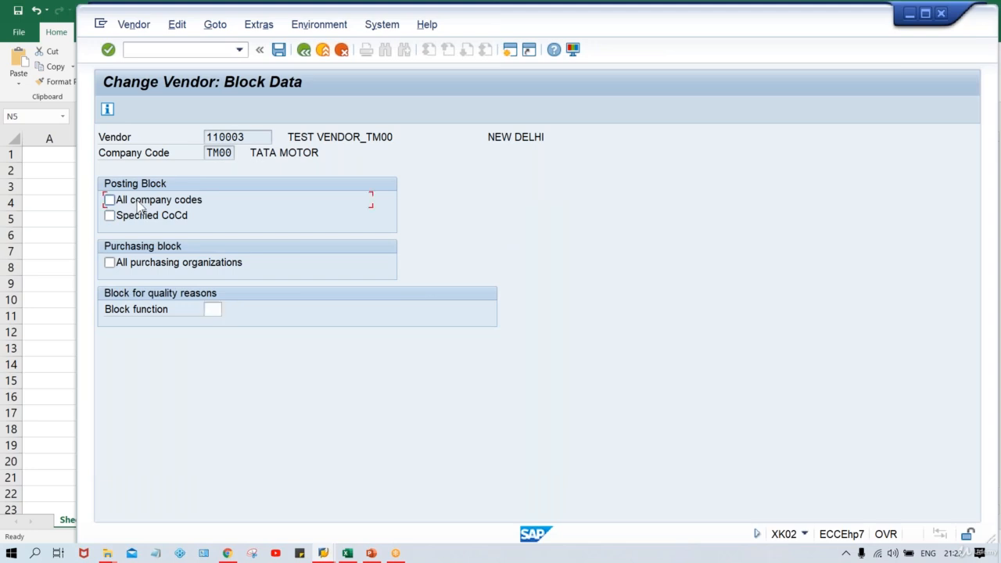
- Try the All company codes and Specified CoCd posting blocks, leave them unset, and return to Address
left_click(138, 202)
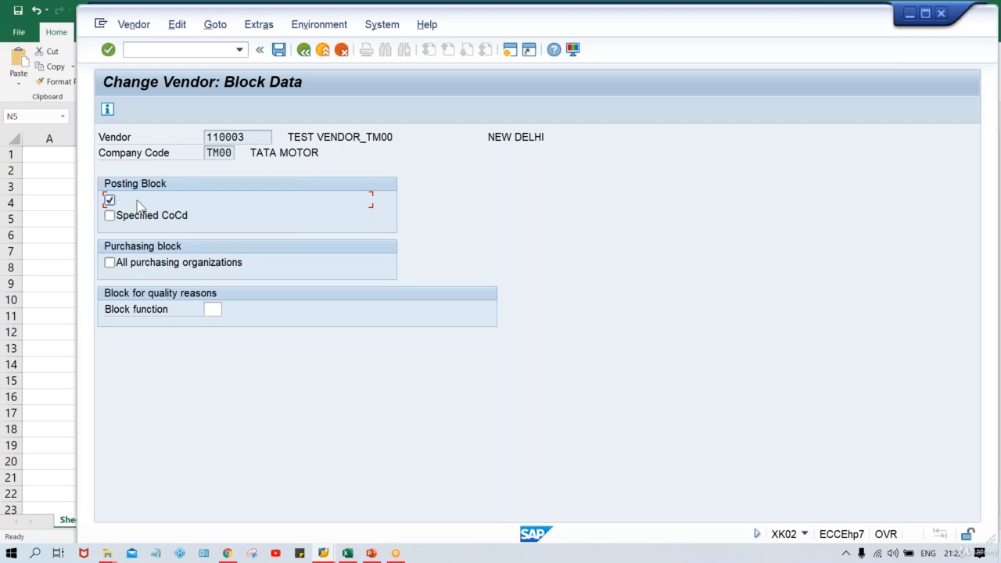
left_click(145, 217)
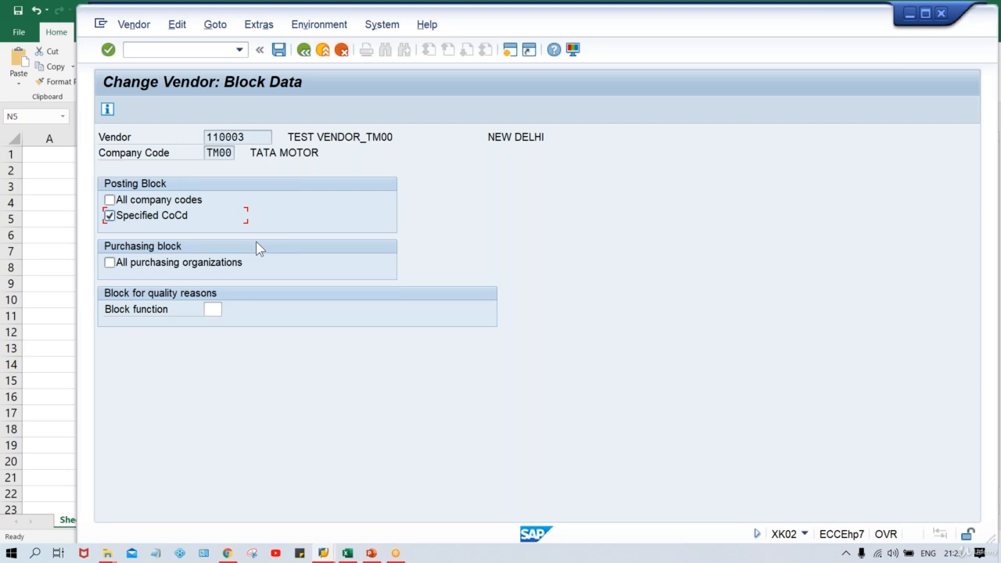
left_click(150, 220)
left_click(304, 53)
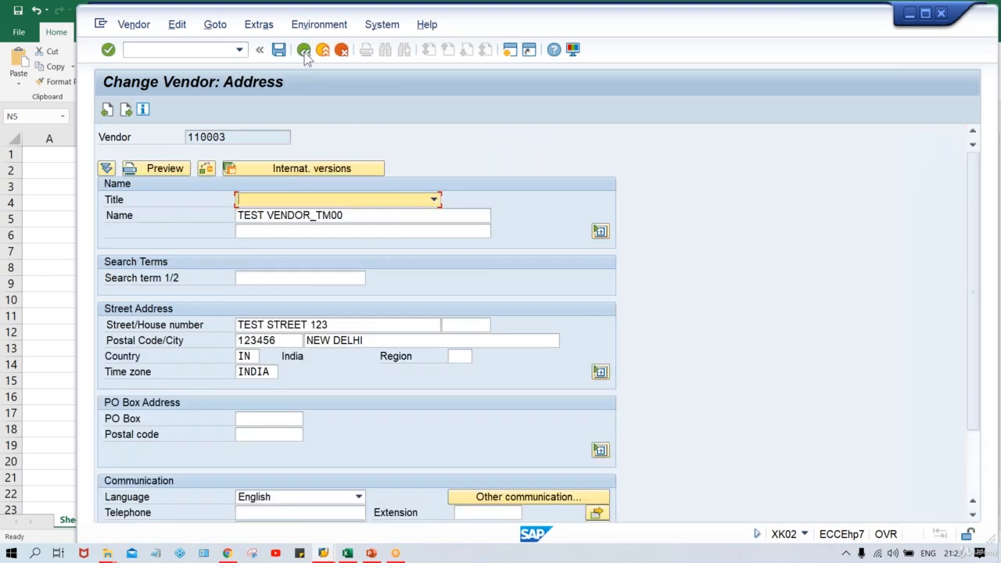
- Run /NXK05 and open the block/unblock details for vendor 110003 in TM00
left_click(181, 55)
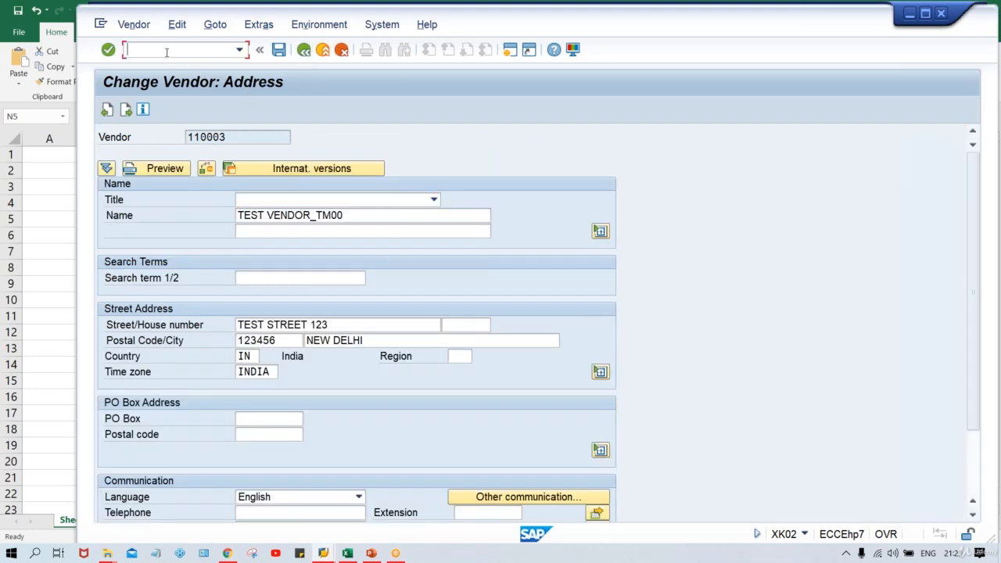
type("/NXK05")
key("Return")
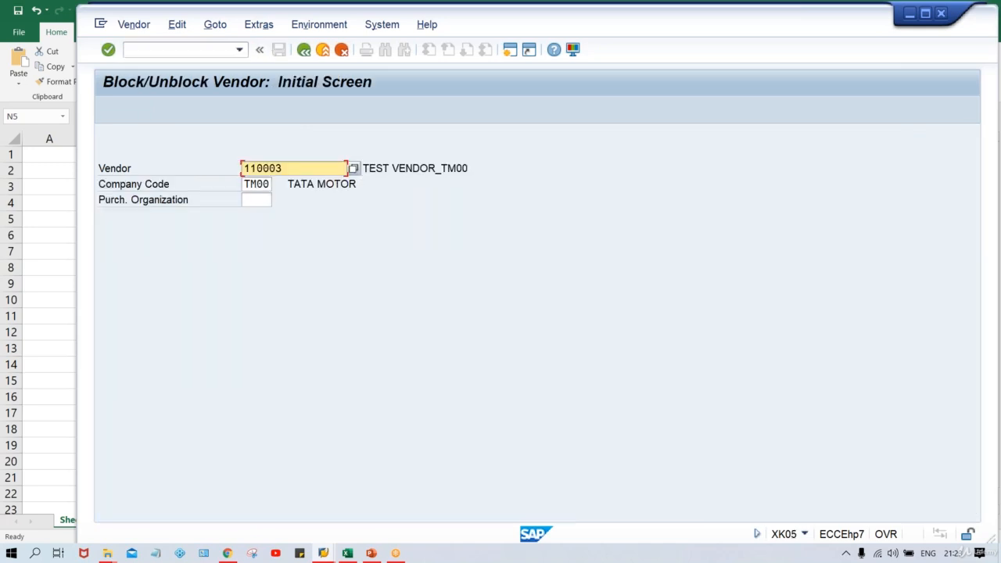
key("Return")
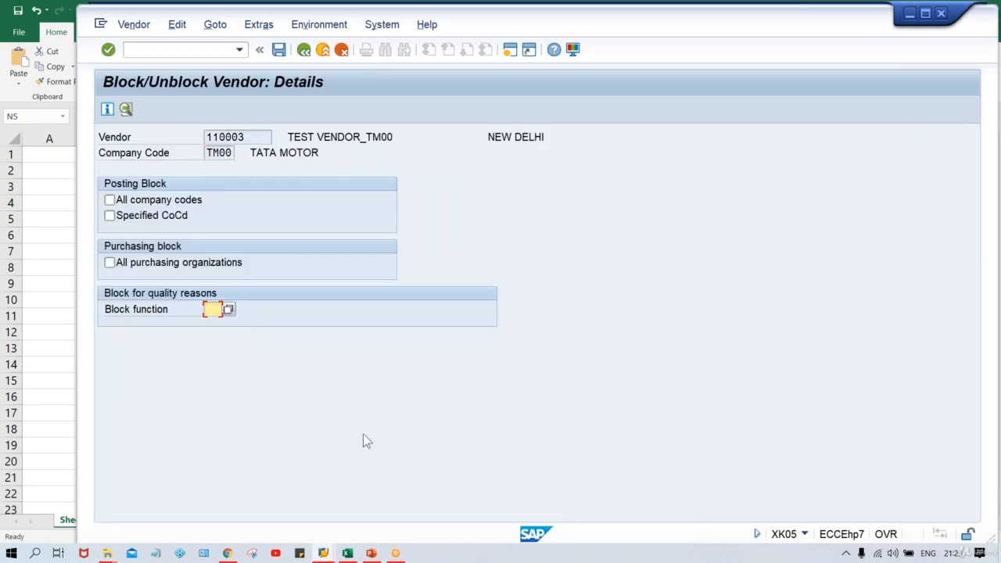